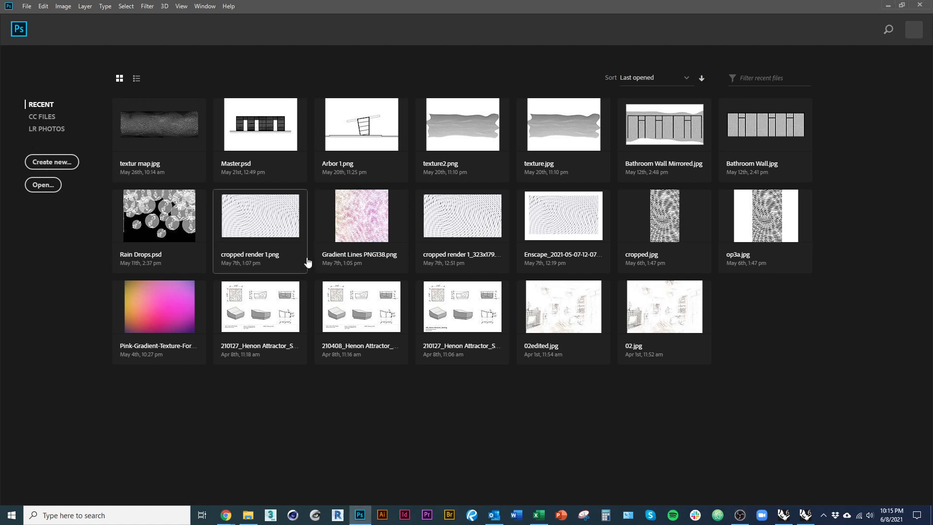
# Create a blank print document from the Letter preset, 8.5 x 11 in at 300 ppi
pyautogui.click(51, 162)
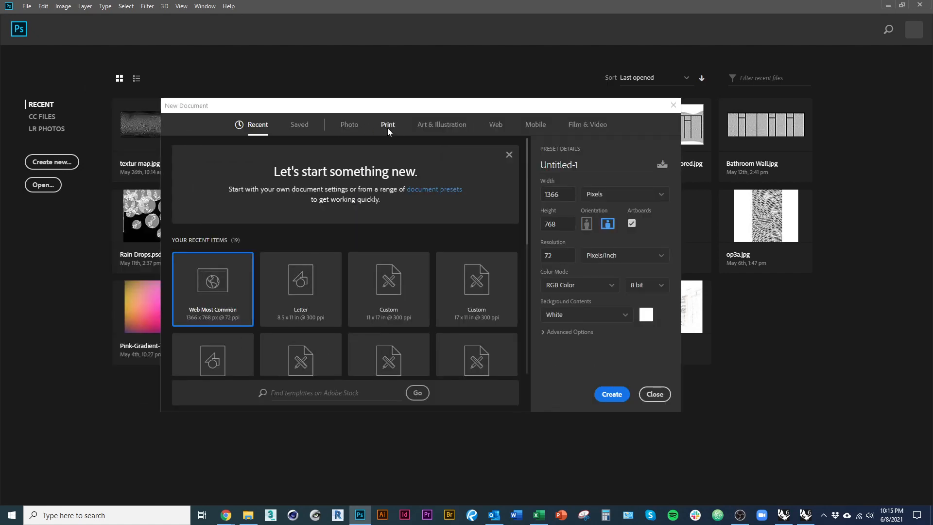
pyautogui.click(388, 126)
pyautogui.click(504, 126)
pyautogui.click(388, 127)
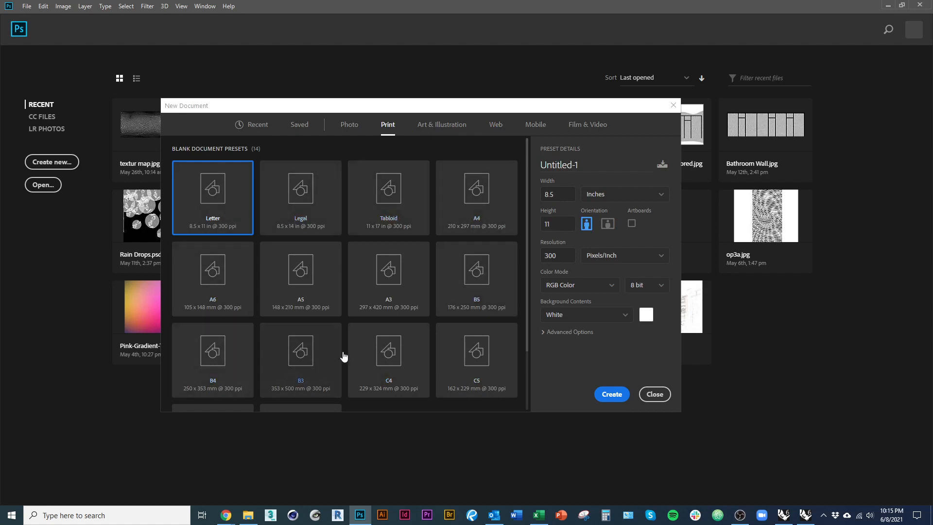
pyautogui.click(499, 127)
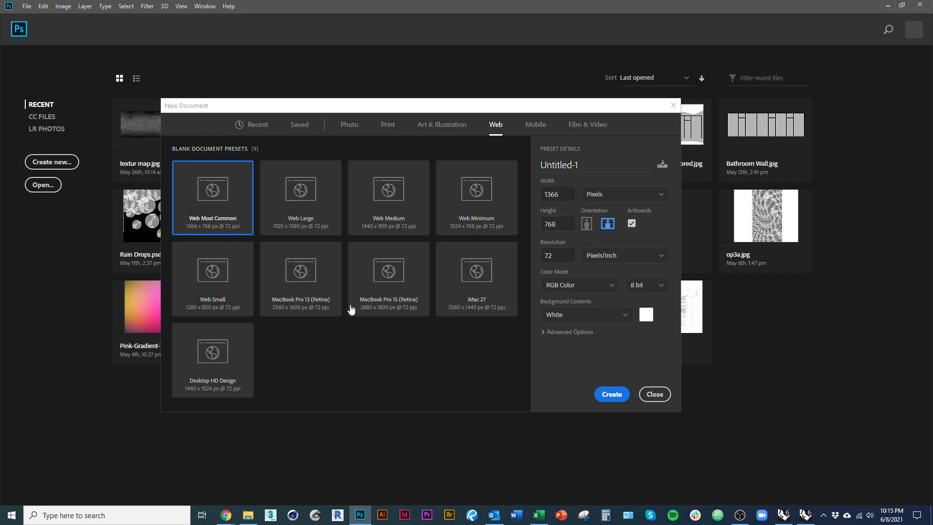
pyautogui.click(350, 126)
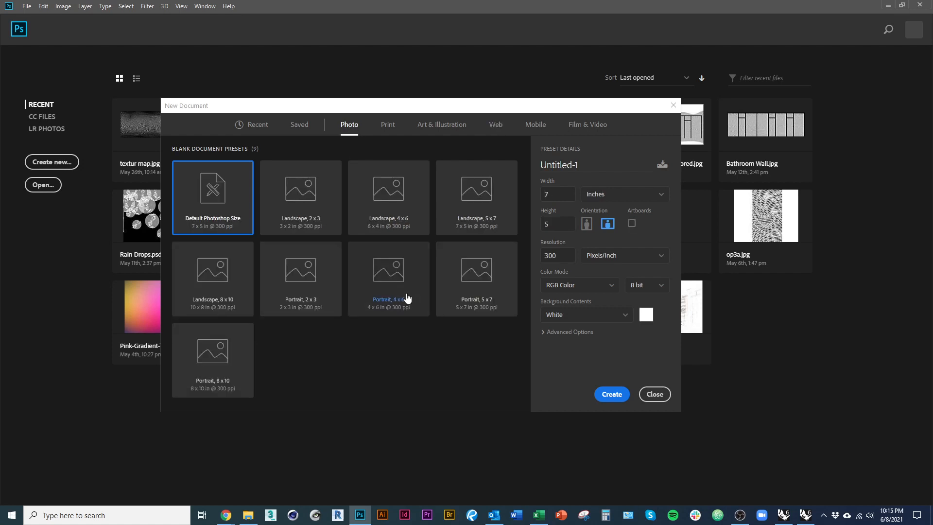
pyautogui.click(388, 125)
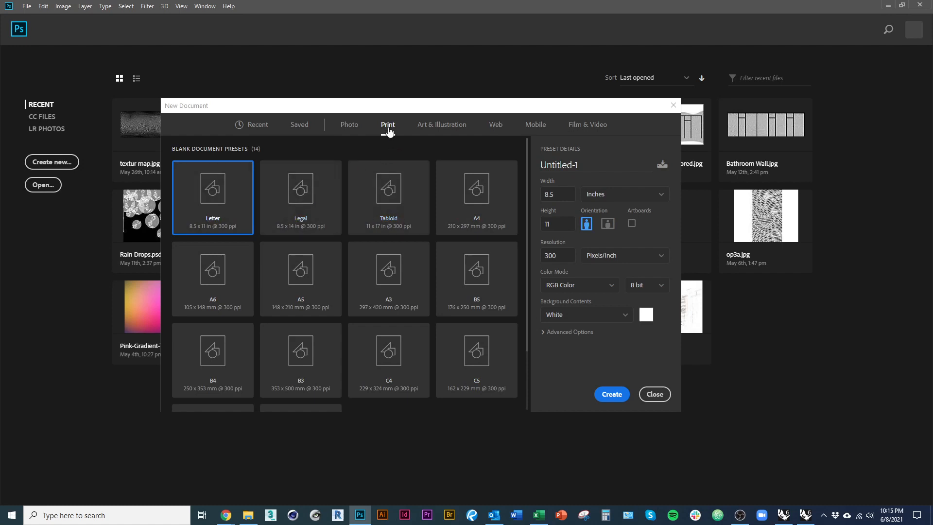
pyautogui.click(612, 395)
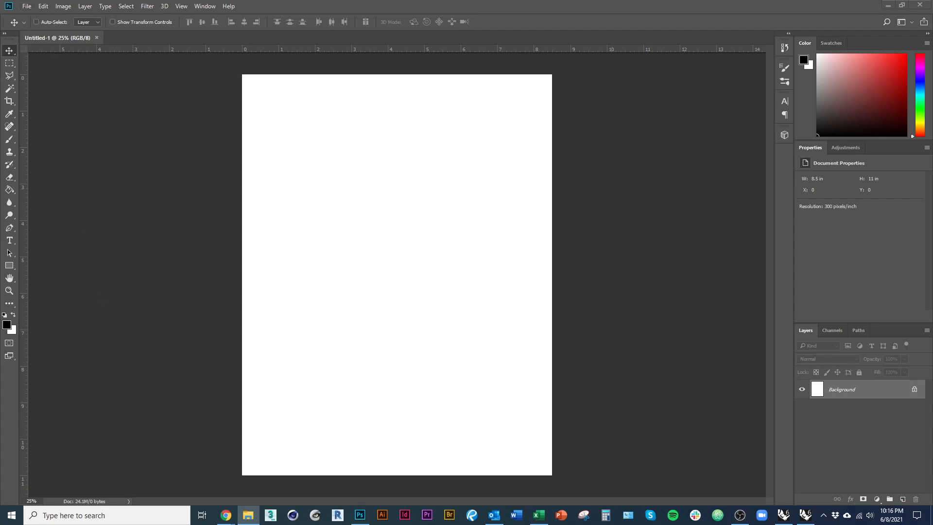
pyautogui.moveTo(393, 295); pyautogui.dragTo(375, 323)
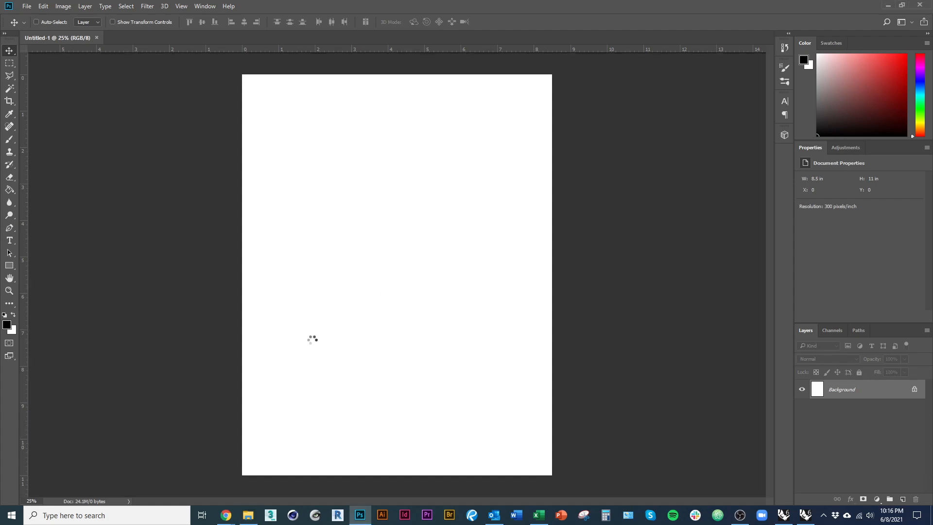
pyautogui.moveTo(318, 351); pyautogui.dragTo(318, 331)
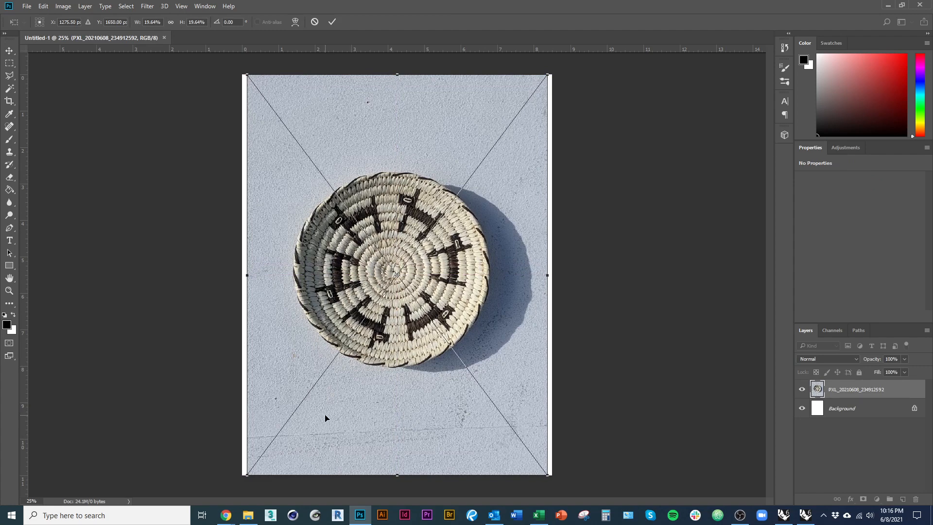
pyautogui.press('Escape')
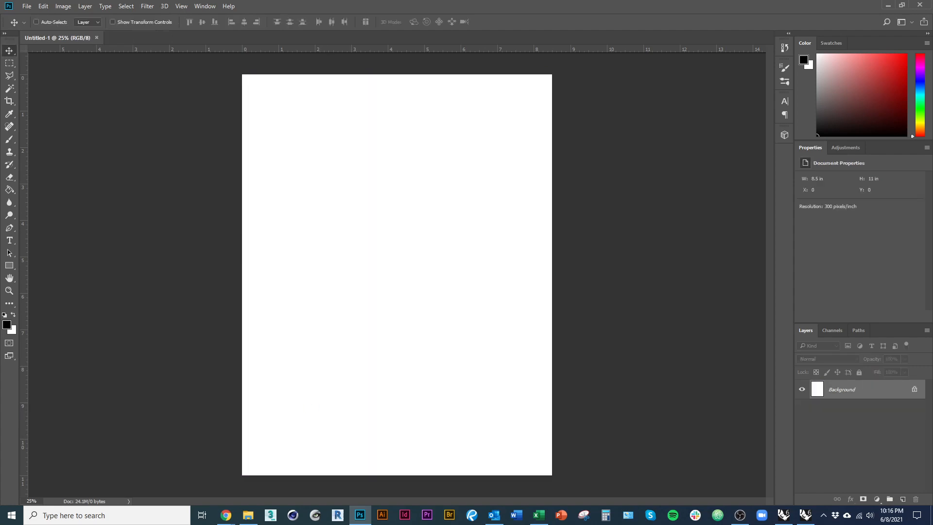
# Open the basket photo PXL_20210608_234912592.jpg as its own separate document
pyautogui.moveTo(206, 185); pyautogui.dragTo(148, 39)
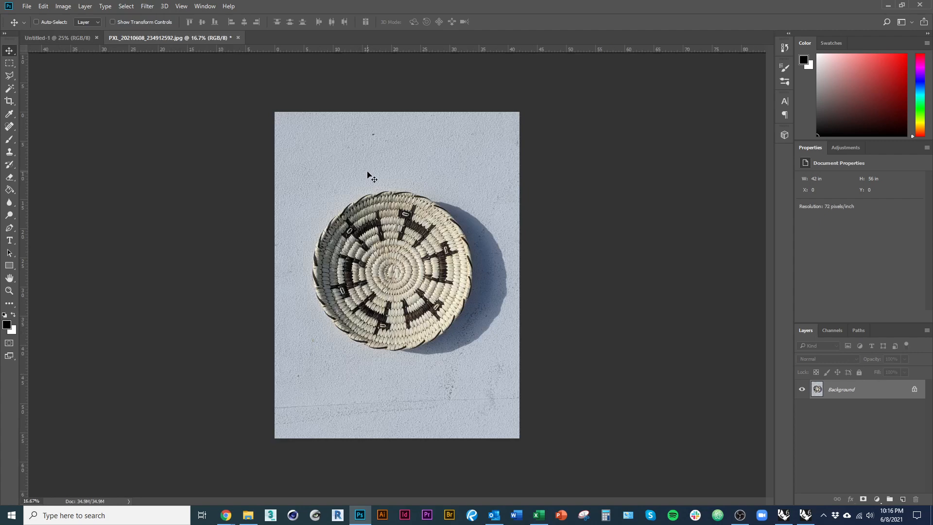
pyautogui.keyDown('ctrl'); pyautogui.click(417, 229); pyautogui.keyUp('ctrl')
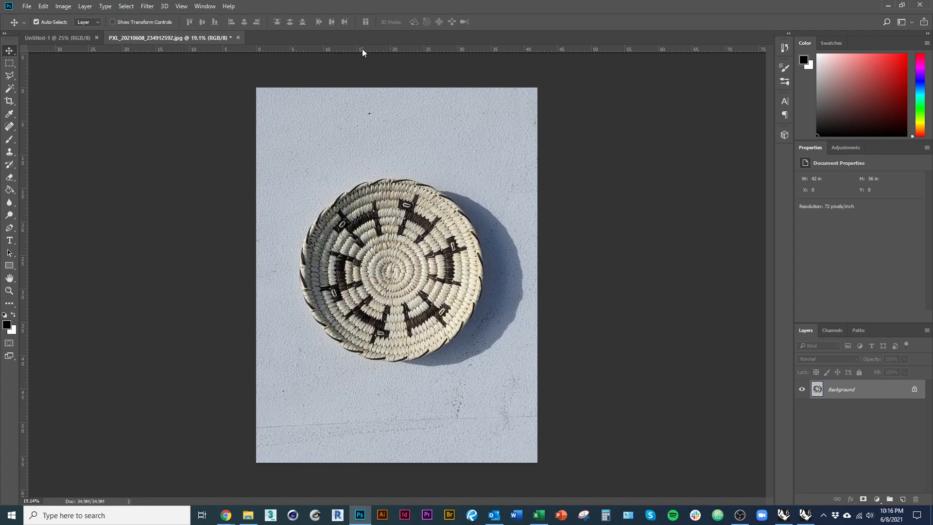
# Check the ruler display for the photo and view the available ruler units
pyautogui.hotkey('ctrl', 'r')
pyautogui.hotkey('ctrl', 'r')
pyautogui.click(181, 6)
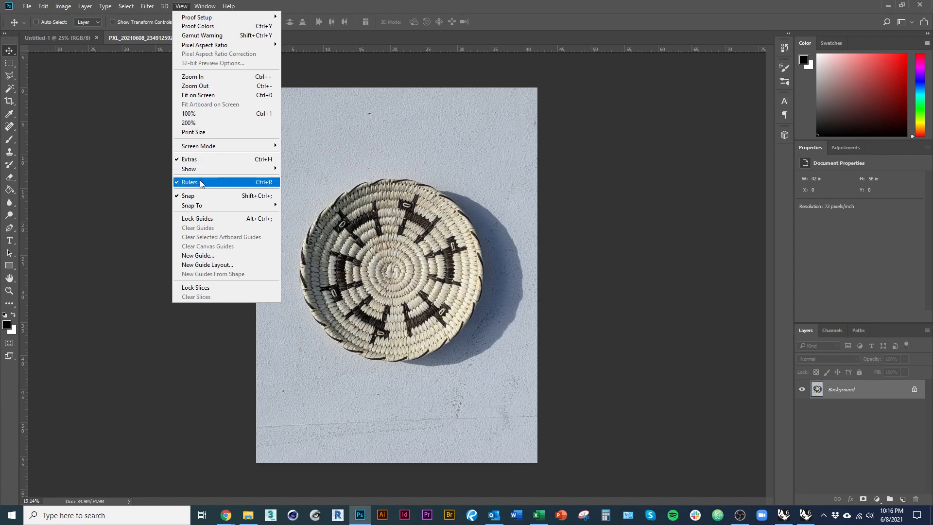
pyautogui.click(435, 149)
pyautogui.rightClick(459, 51)
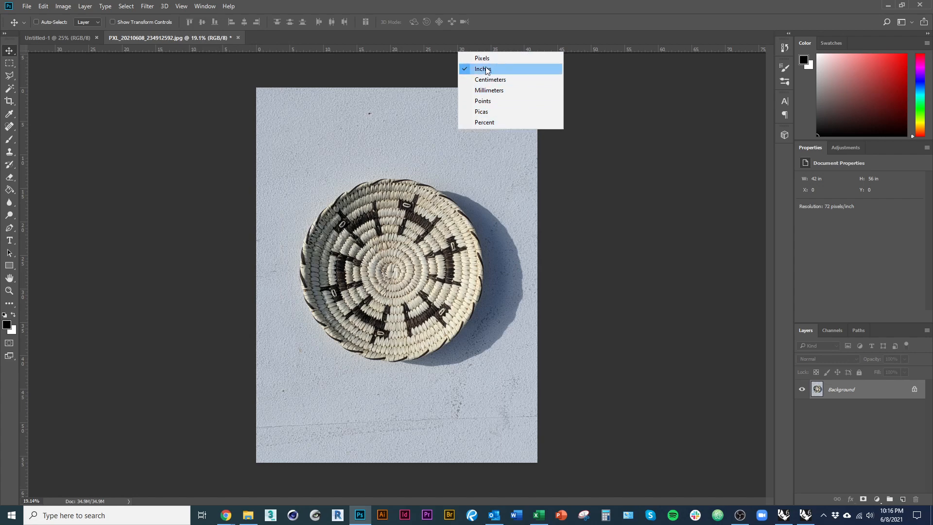
pyautogui.click(398, 96)
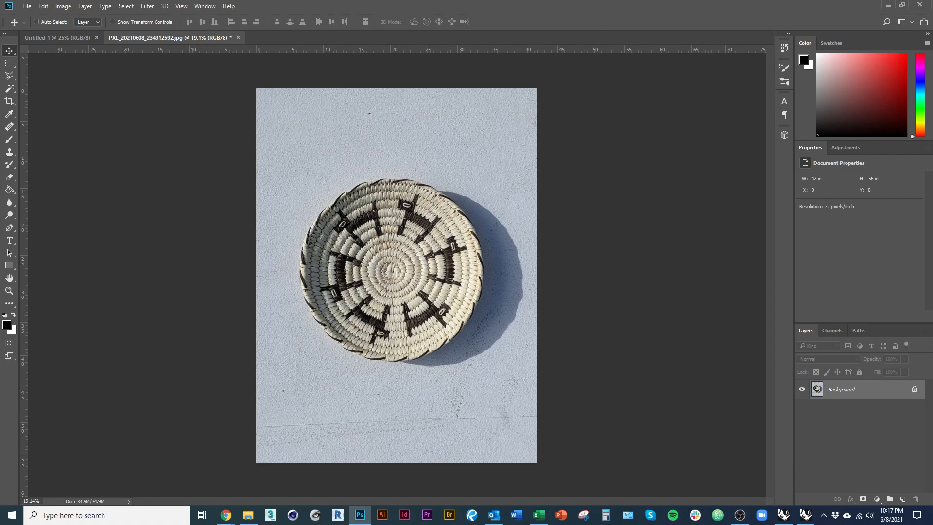
pyautogui.hotkey('alt', 'Tab')
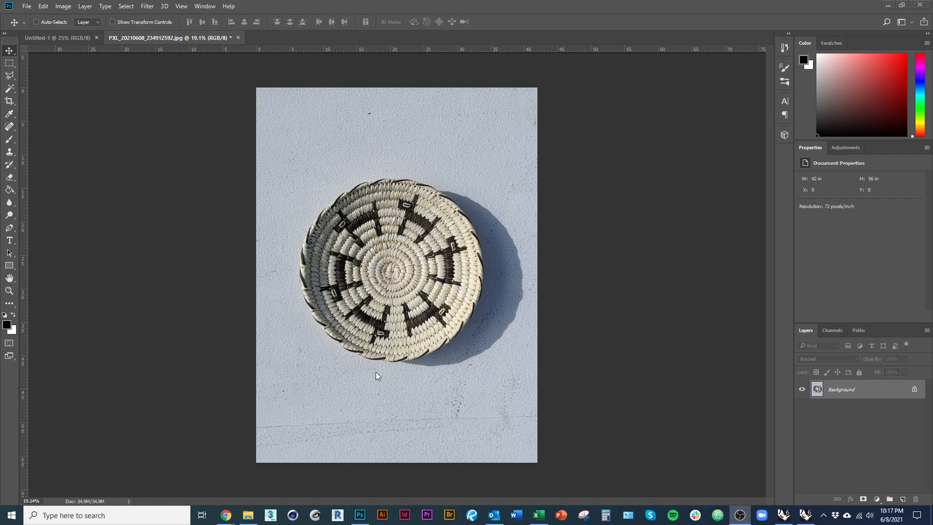
pyautogui.hotkey('alt', 'Tab')
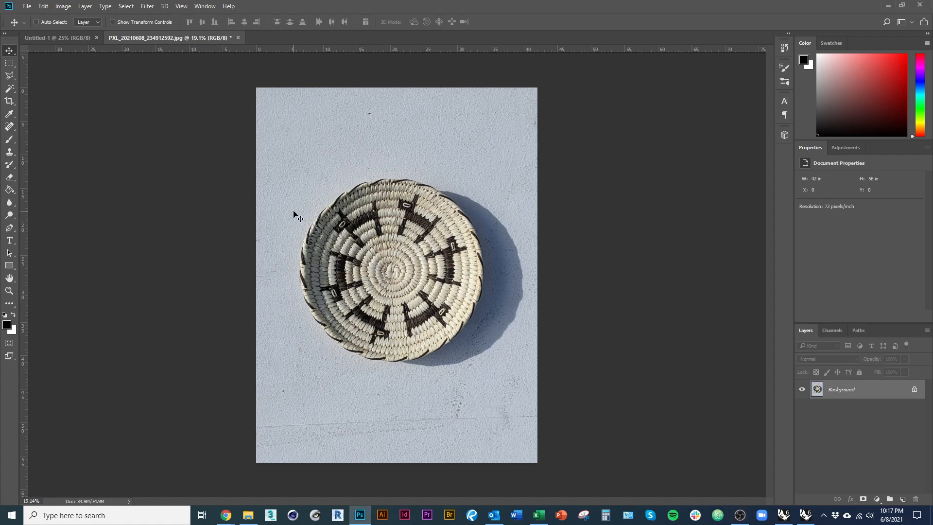
pyautogui.click(63, 6)
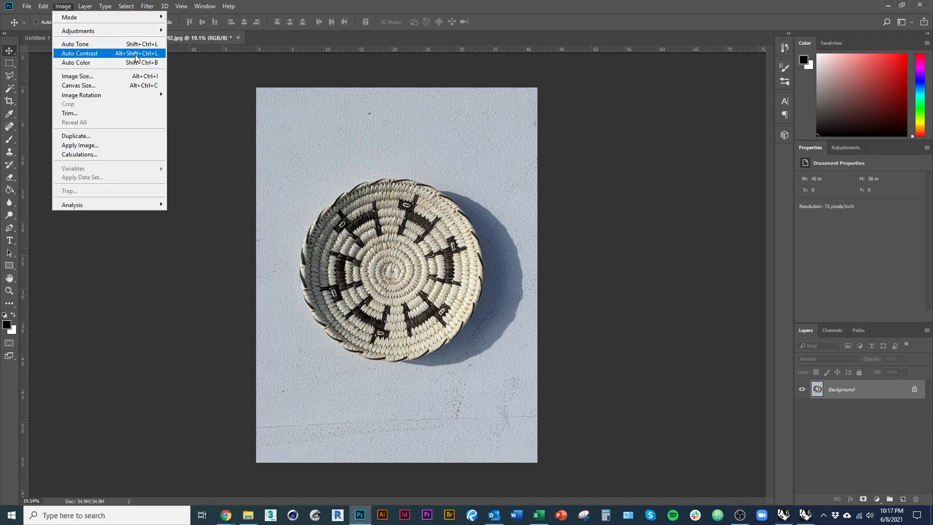
pyautogui.click(265, 168)
pyautogui.press('ctrl')
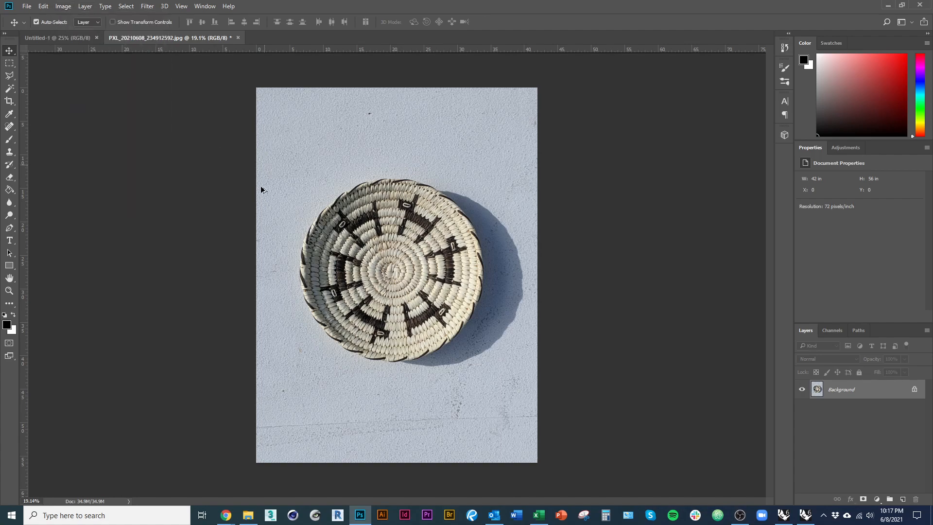
pyautogui.hotkey('ctrl', 'alt', 'shift', 'i')
pyautogui.click(413, 64)
# Set the photo's canvas size to 11 inches wide by 17 inches high, accepting the clipping
pyautogui.click(44, 7)
pyautogui.moveTo(62, 9)
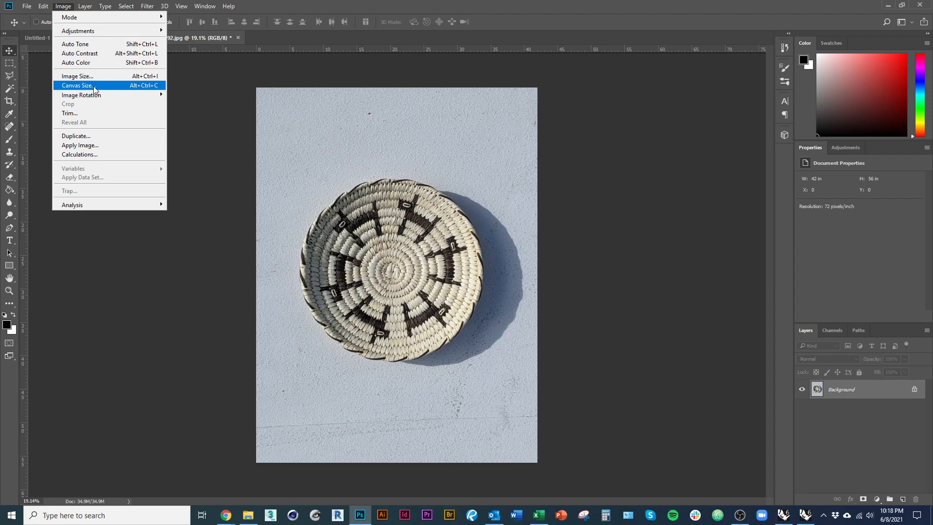
pyautogui.click(78, 85)
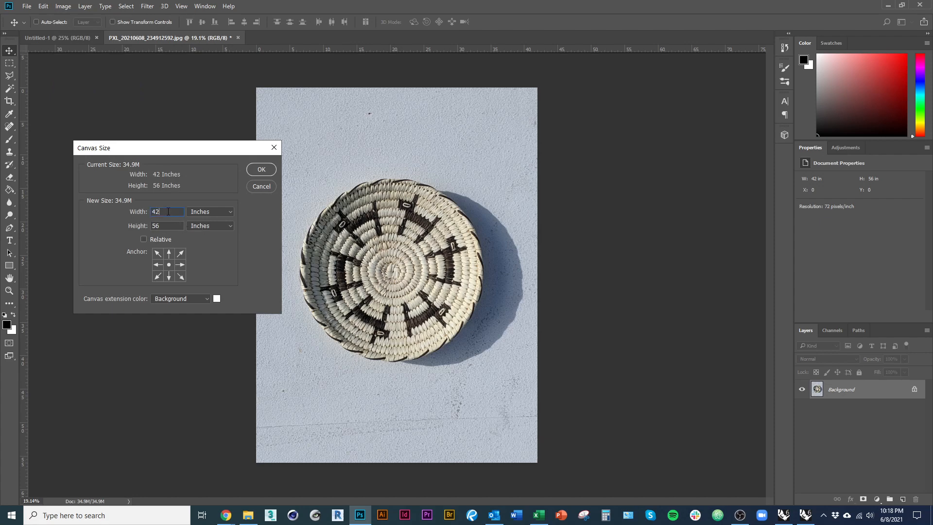
pyautogui.doubleClick(169, 211)
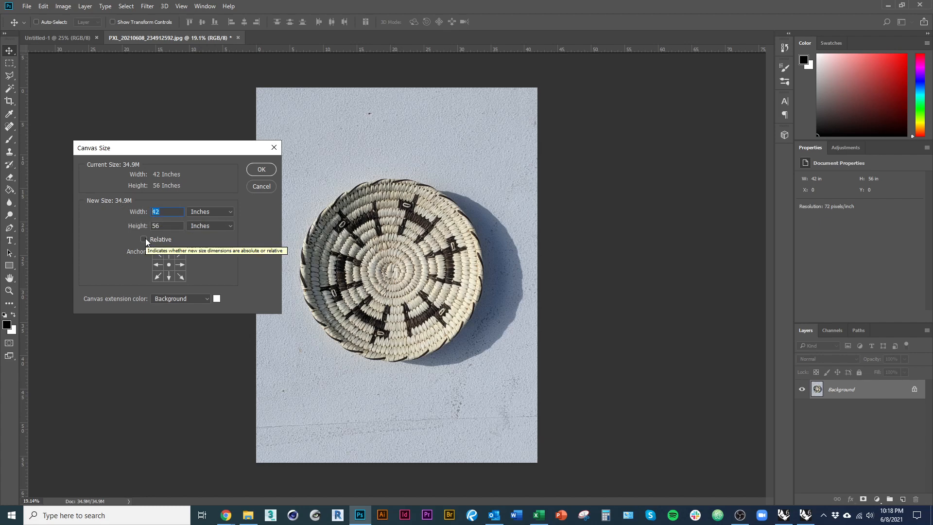
pyautogui.write('11')
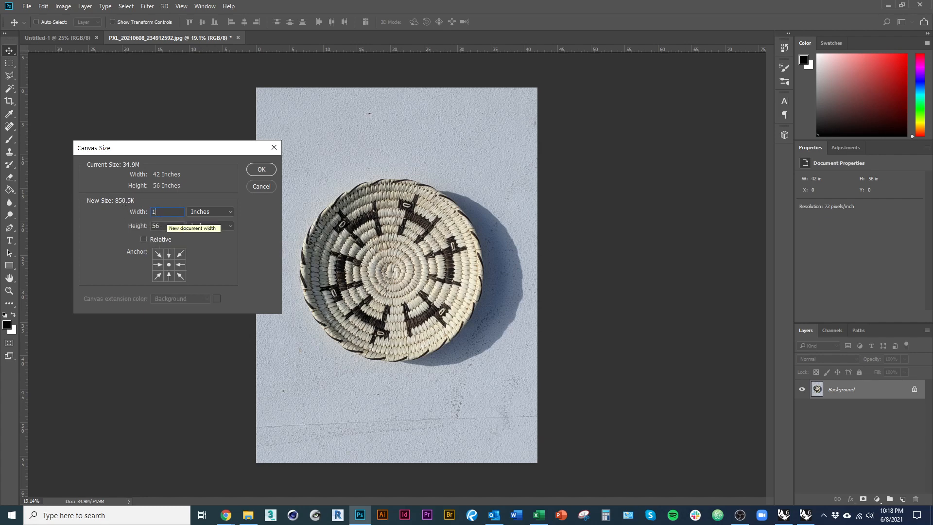
pyautogui.press('Tab')
pyautogui.write('17')
pyautogui.click(266, 170)
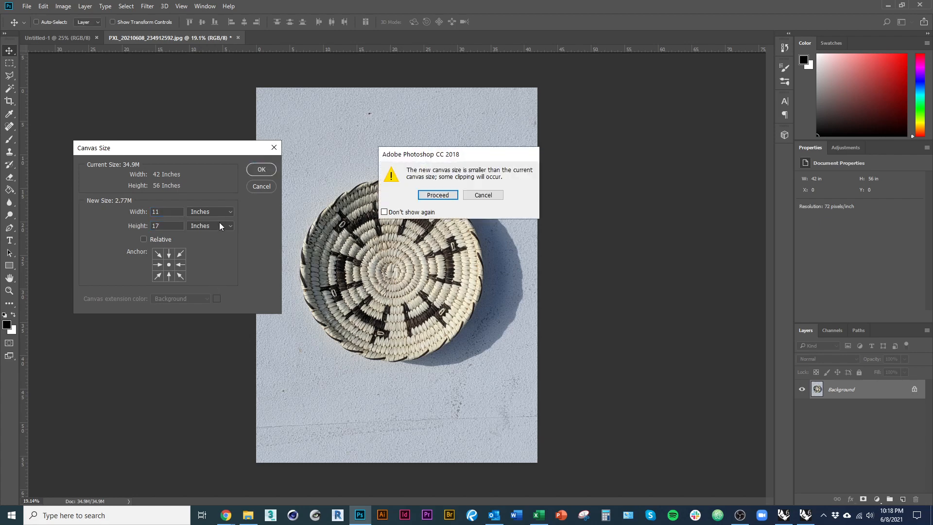
pyautogui.click(438, 195)
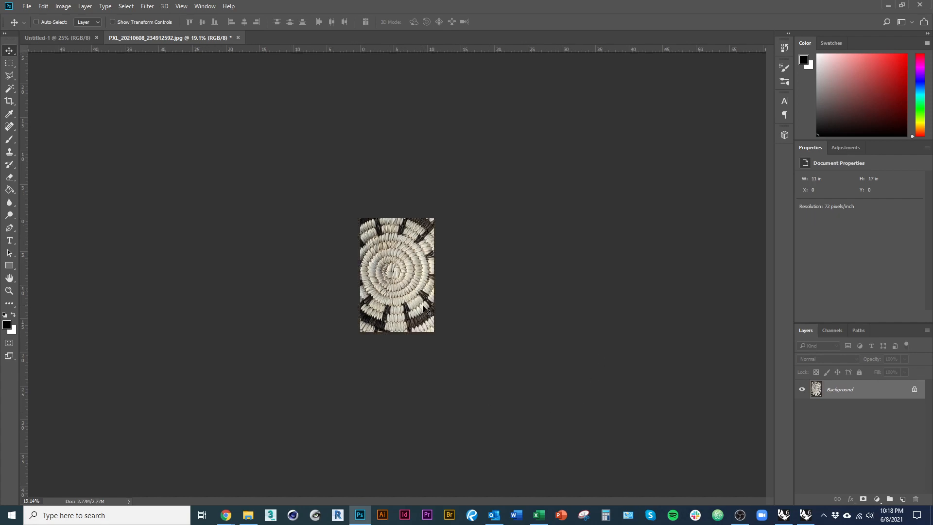
# Try to move the clipped photo on its canvas, and step back to before the canvas size change
pyautogui.moveTo(410, 277); pyautogui.dragTo(341, 274)
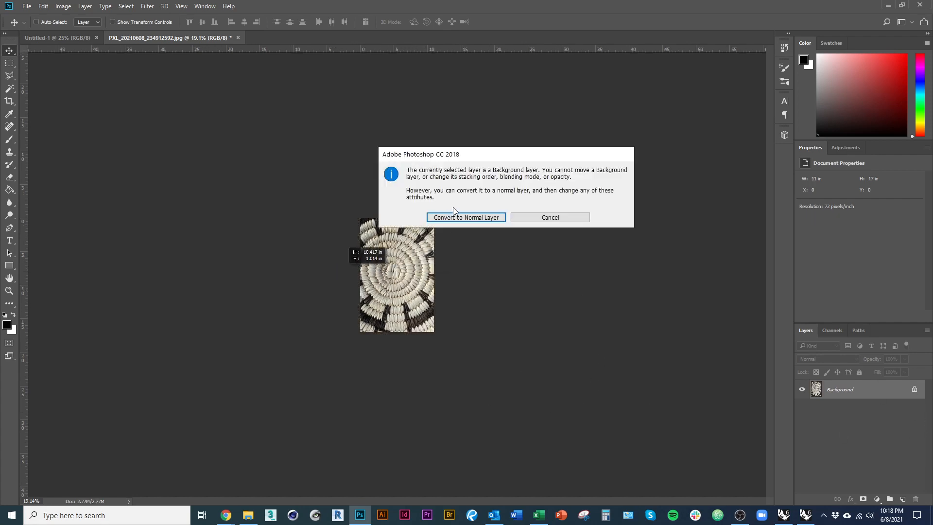
pyautogui.press('Escape')
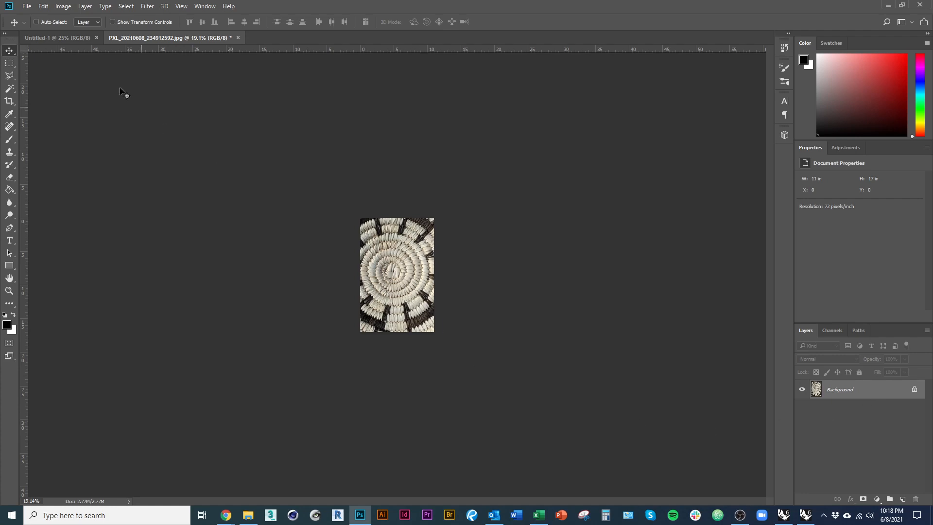
pyautogui.click(43, 6)
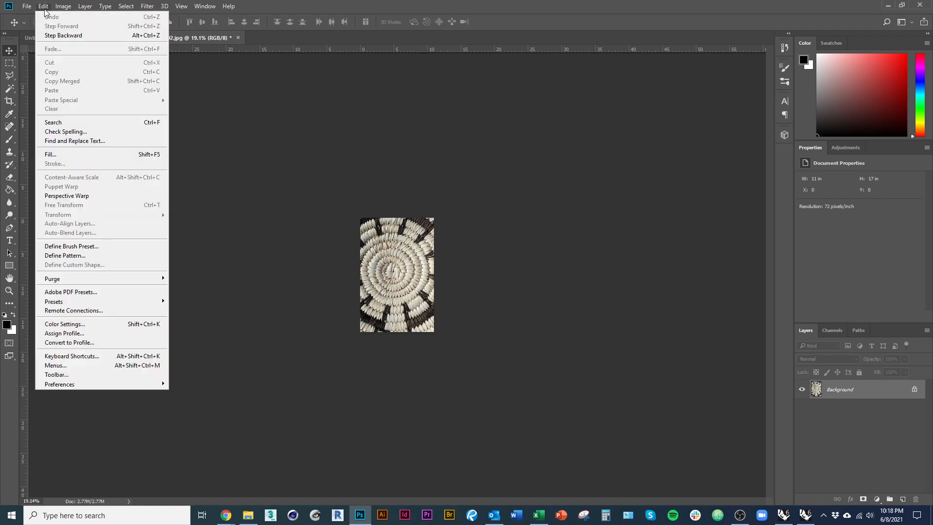
pyautogui.click(67, 38)
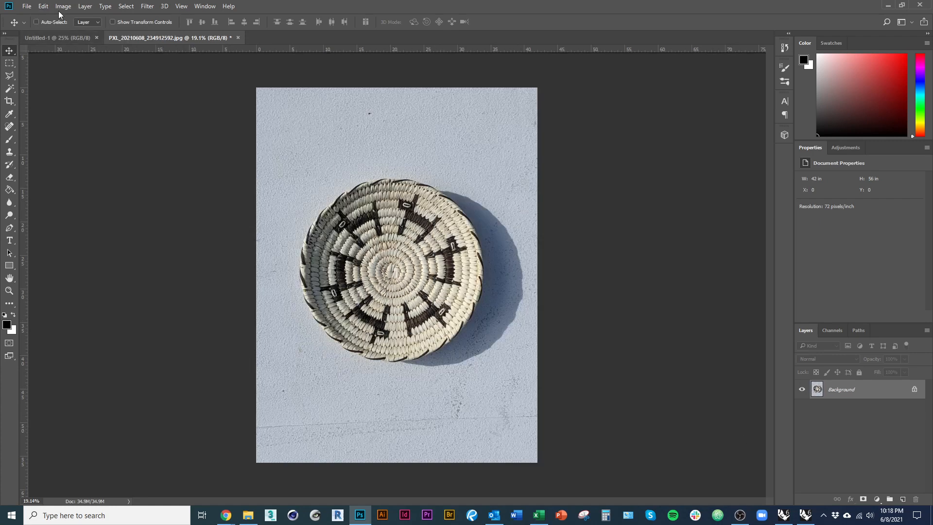
pyautogui.click(43, 6)
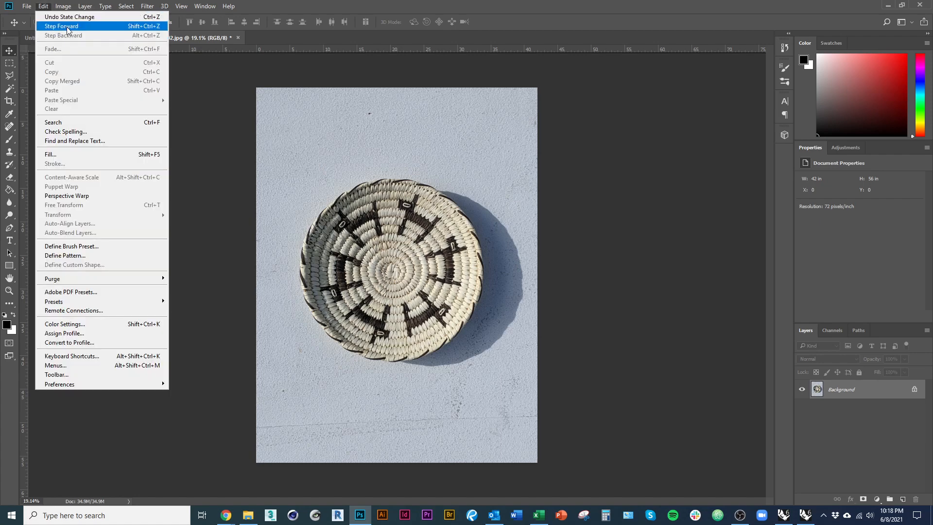
pyautogui.click(549, 288)
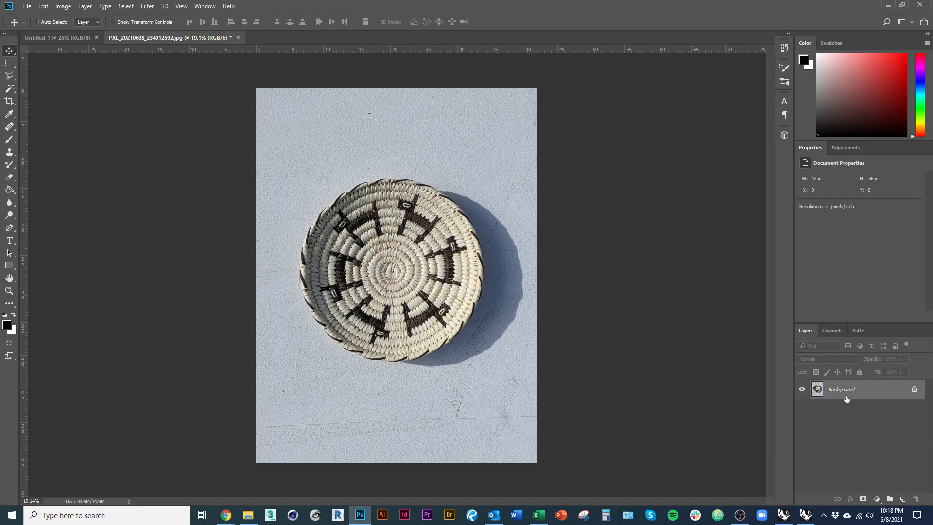
pyautogui.click(205, 7)
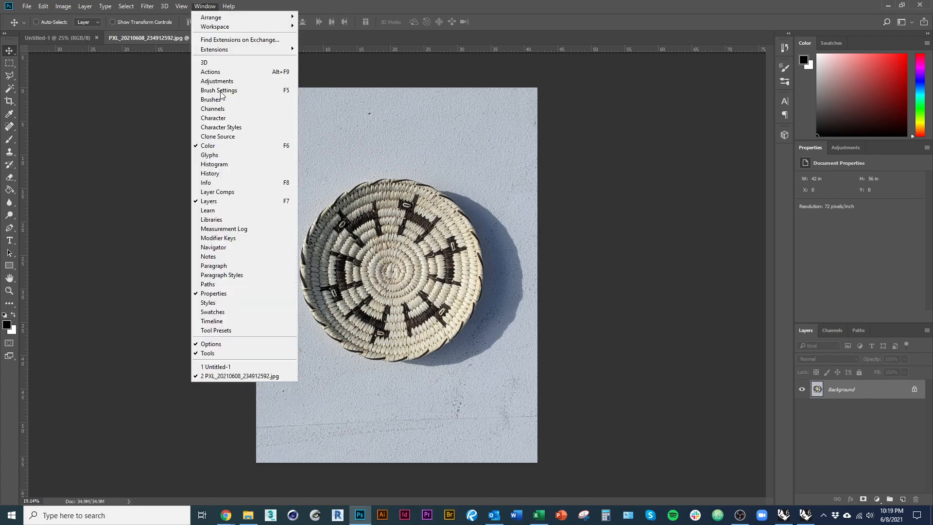
pyautogui.click(873, 424)
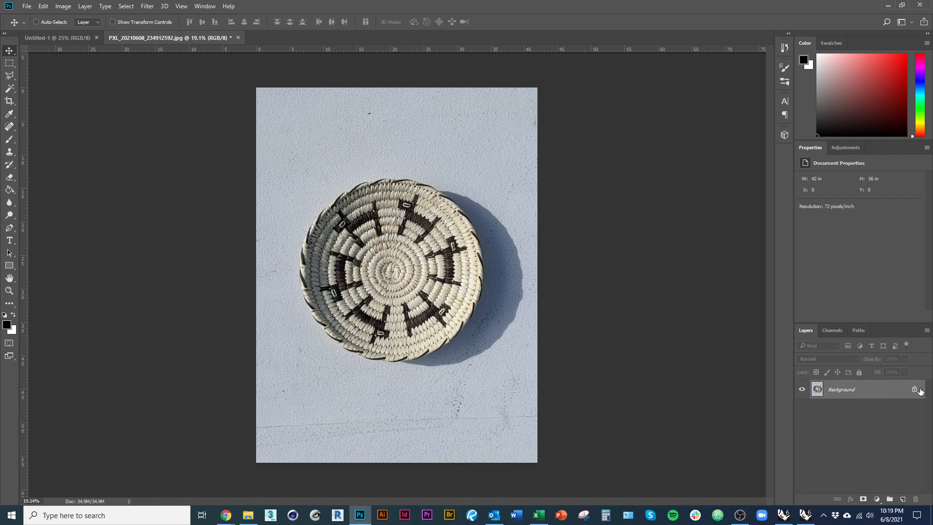
# Try to move the photo while it is a locked Background layer, declining each offered conversion to a normal layer
pyautogui.moveTo(907, 388); pyautogui.dragTo(488, 397)
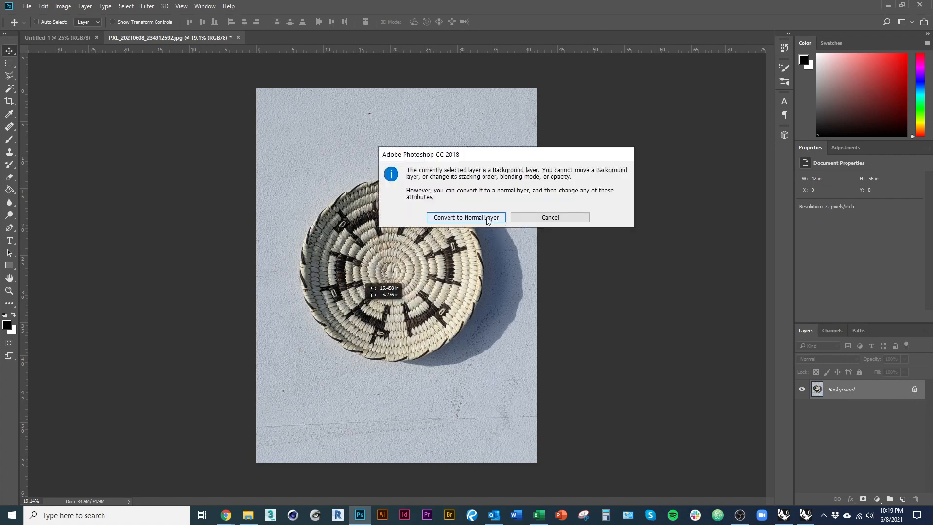
pyautogui.click(573, 217)
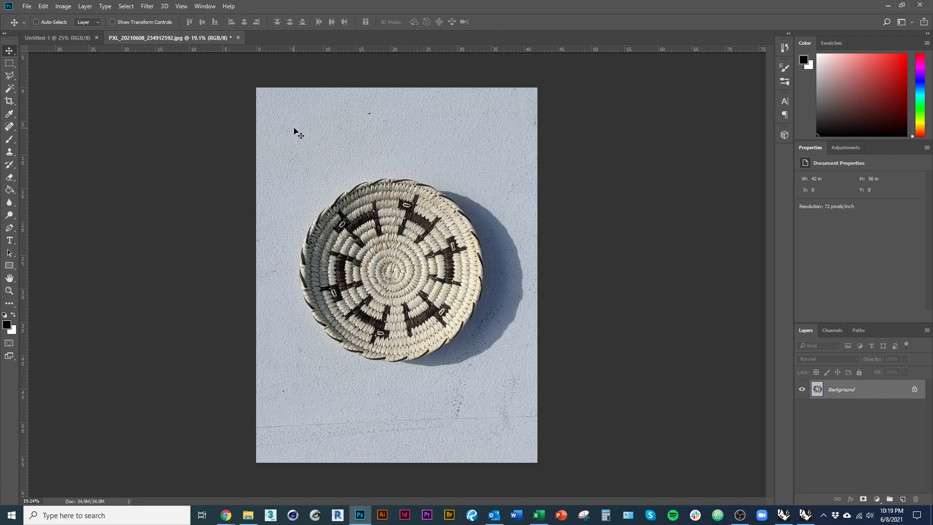
pyautogui.moveTo(291, 132); pyautogui.dragTo(467, 168)
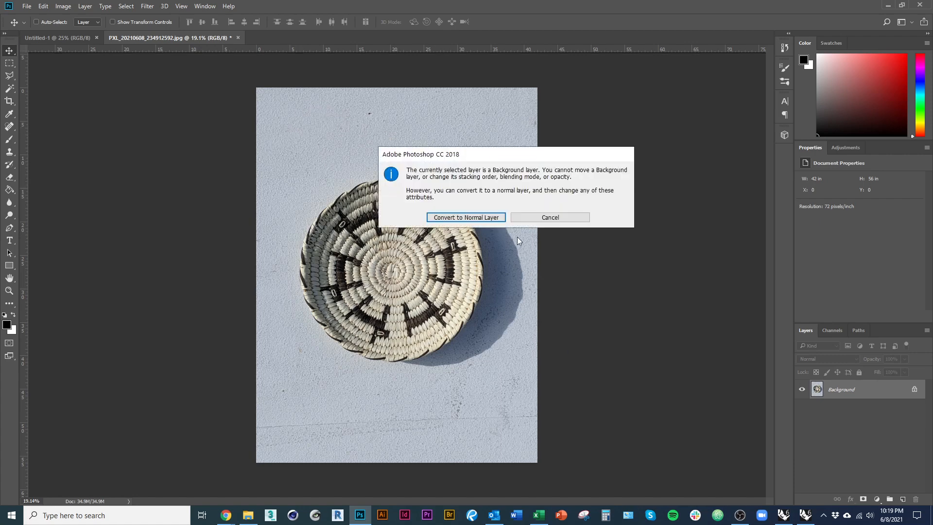
pyautogui.click(540, 218)
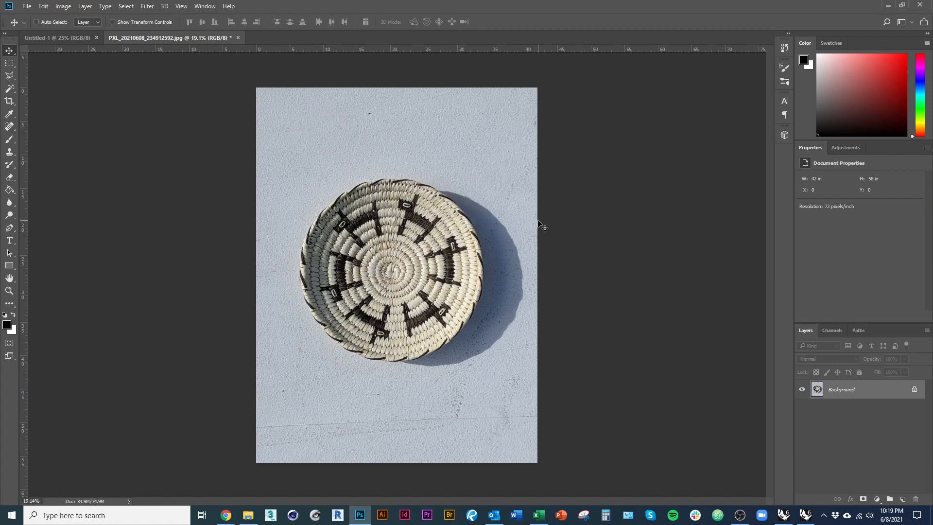
# Convert the Background layer to a normal layer with the default settings and try moving the photo
pyautogui.doubleClick(867, 394)
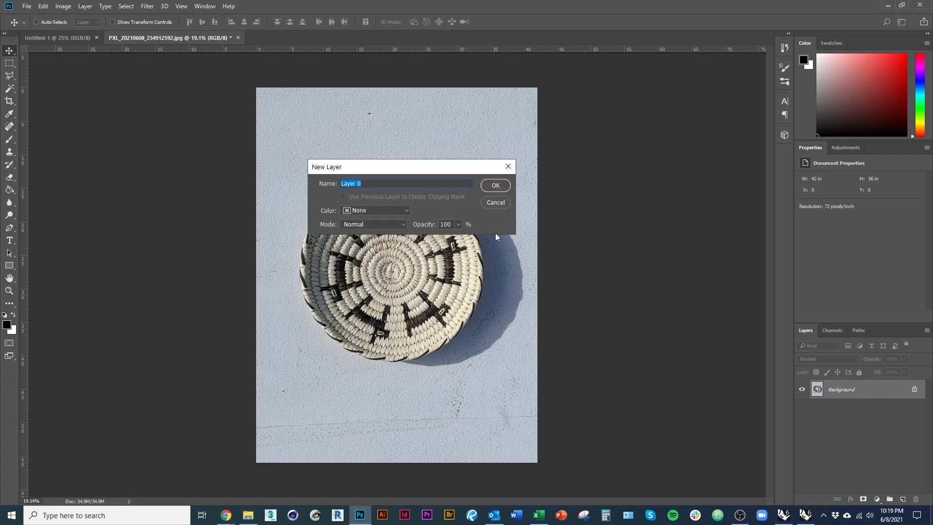
pyautogui.click(498, 185)
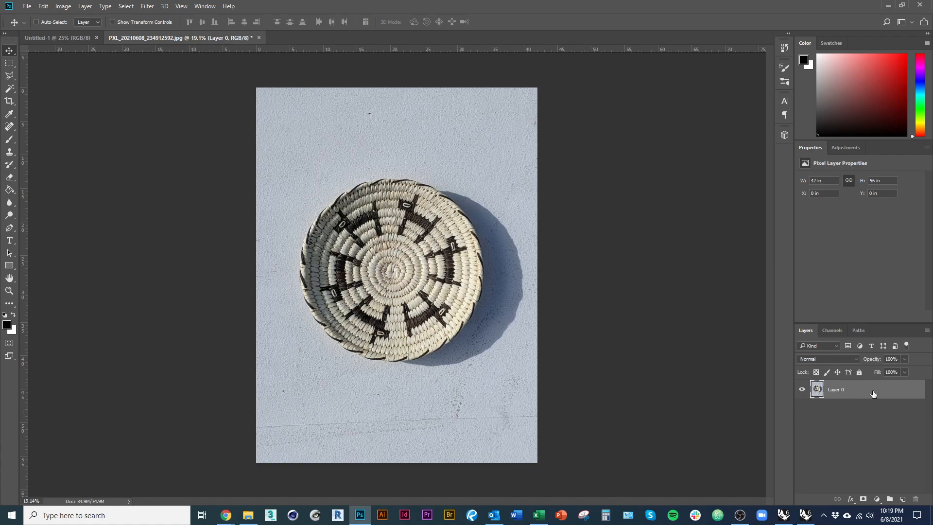
pyautogui.moveTo(486, 415); pyautogui.dragTo(387, 322)
# Set the canvas size to 11 by 17 inches, accepting the clipping, and move the photo down about 2.7 inches
pyautogui.click(64, 11)
pyautogui.click(95, 85)
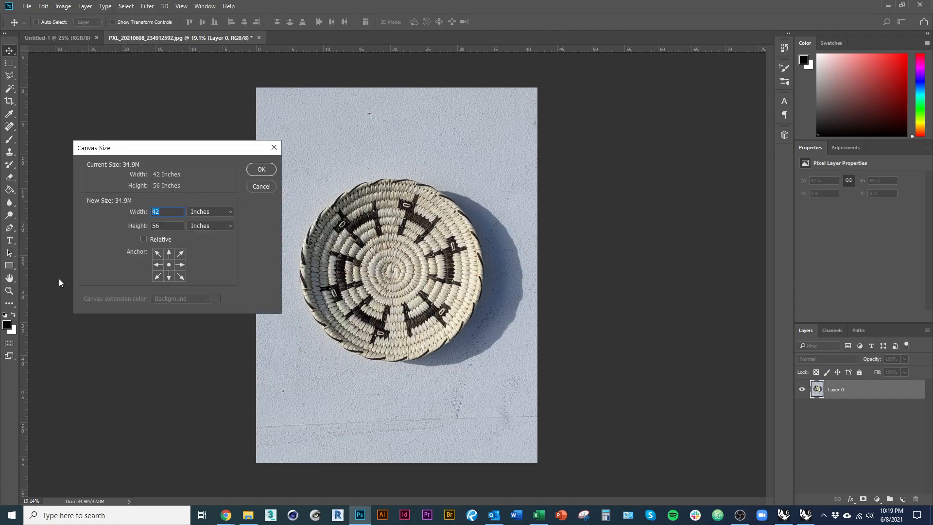
pyautogui.write('11')
pyautogui.press('Tab')
pyautogui.click(256, 170)
pyautogui.click(437, 199)
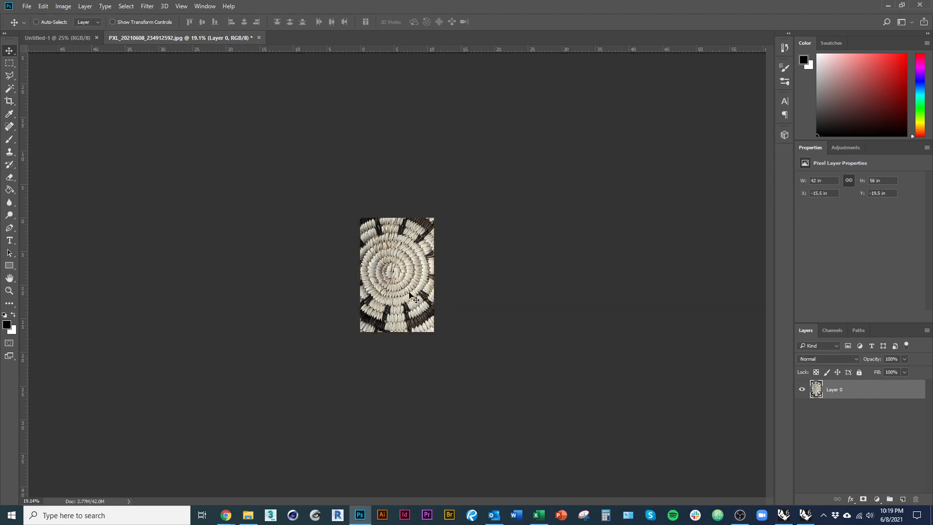
pyautogui.moveTo(413, 297)
pyautogui.mouseDown()
pyautogui.moveTo(302, 312)
pyautogui.moveTo(287, 367)
pyautogui.moveTo(457, 437)
pyautogui.moveTo(428, 292)
pyautogui.moveTo(526, 456)
pyautogui.moveTo(462, 348)
pyautogui.moveTo(406, 310)
pyautogui.mouseUp()
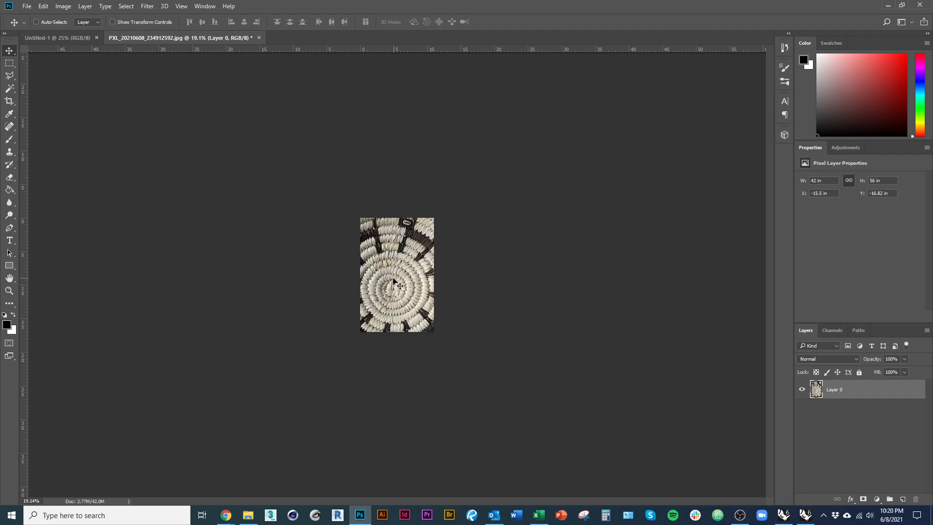
# Zoom in and out on the basket photo to examine the canvas at different magnifications
pyautogui.hotkey('ctrl', 'space')
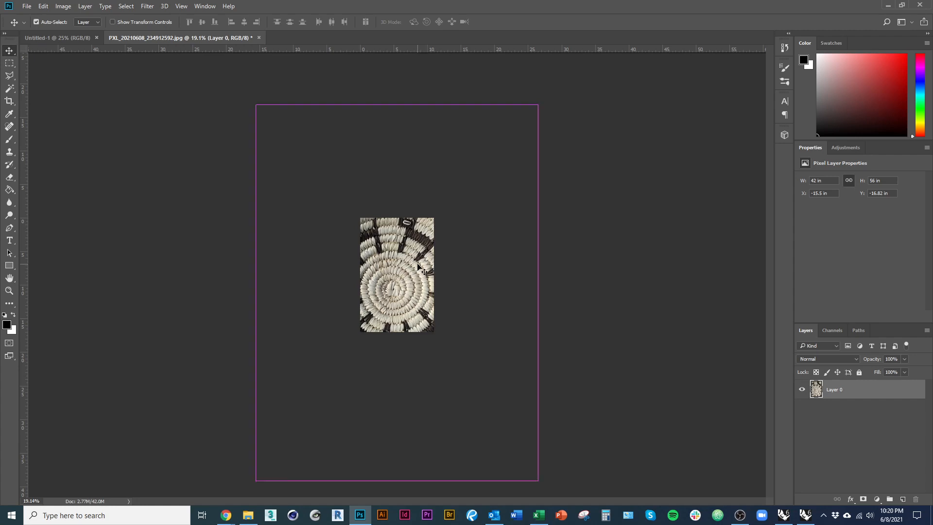
pyautogui.hotkey('ctrl', '+')
pyautogui.hotkey('ctrl', '+')
pyautogui.hotkey('ctrl', '+')
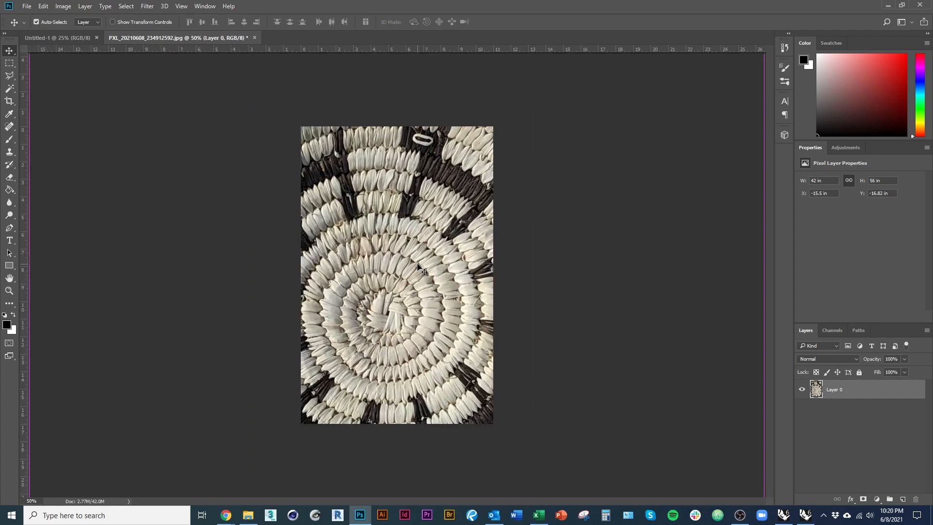
pyautogui.hotkey('ctrl', '+')
pyautogui.hotkey('ctrl', '+')
pyautogui.hotkey('ctrl', '-')
pyautogui.hotkey('ctrl', '-')
pyautogui.hotkey('ctrl', '-')
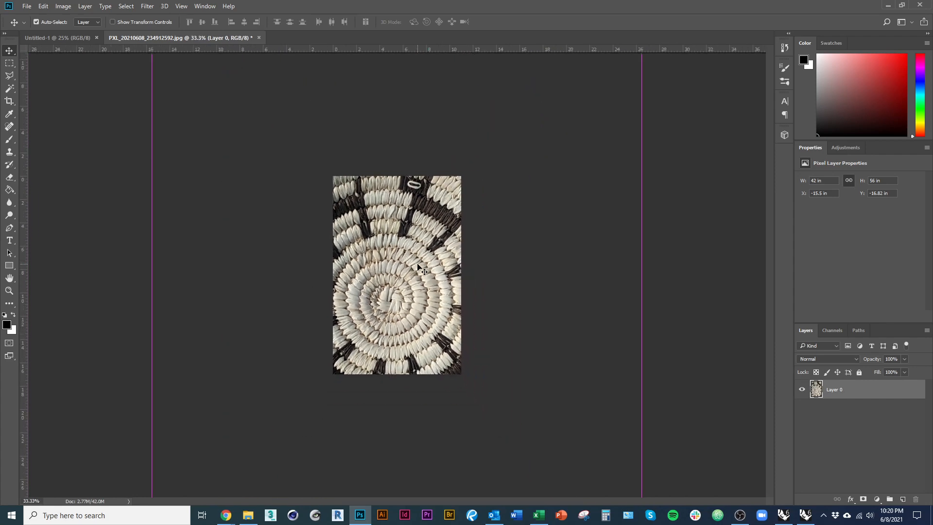
pyautogui.hotkey('ctrl', '+')
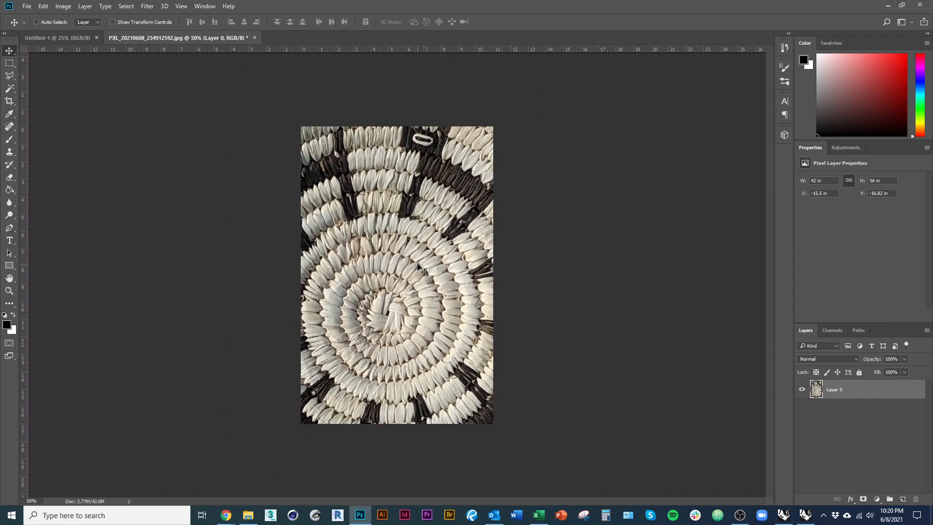
pyautogui.press('ctrl')
pyautogui.hotkey('ctrl', 'space')
pyautogui.moveTo(436, 211); pyautogui.dragTo(397, 247)
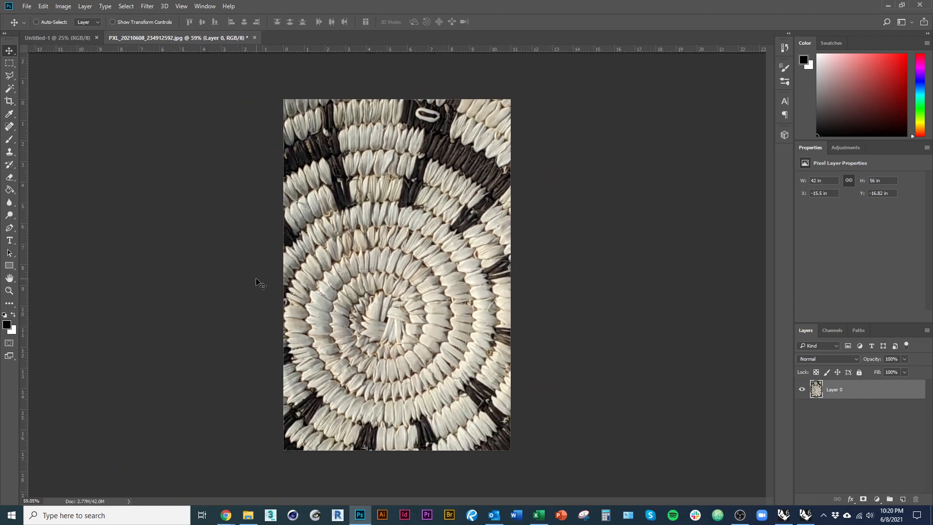
pyautogui.hotkey('ctrl', '-')
pyautogui.hotkey('ctrl', '-')
pyautogui.hotkey('ctrl', '-')
pyautogui.hotkey('ctrl', '-')
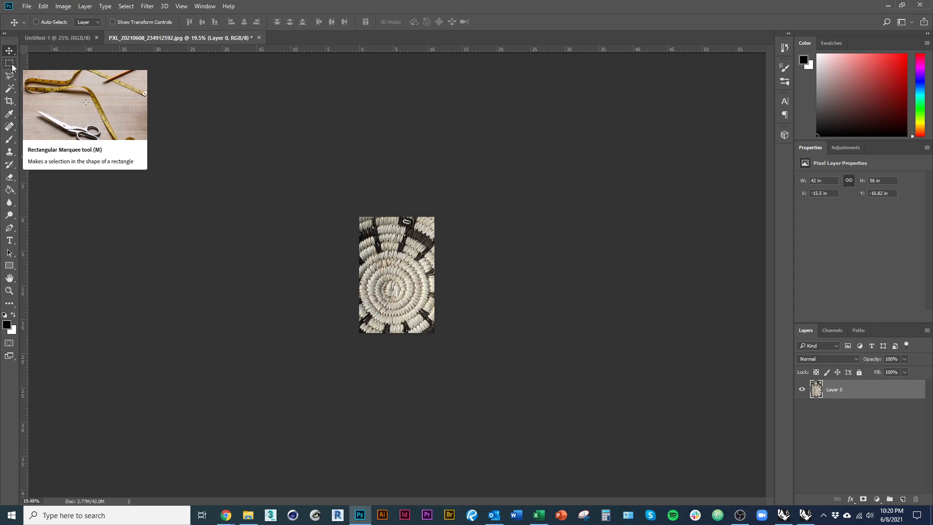
# Try to scale the photo layer disproportionately with Free Transform, and discard the distortion
pyautogui.click(10, 65)
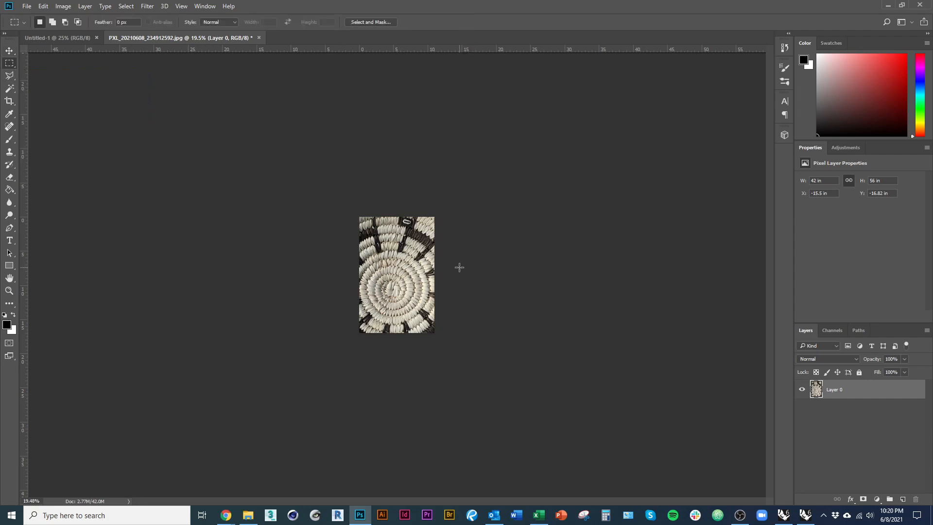
pyautogui.rightClick(405, 271)
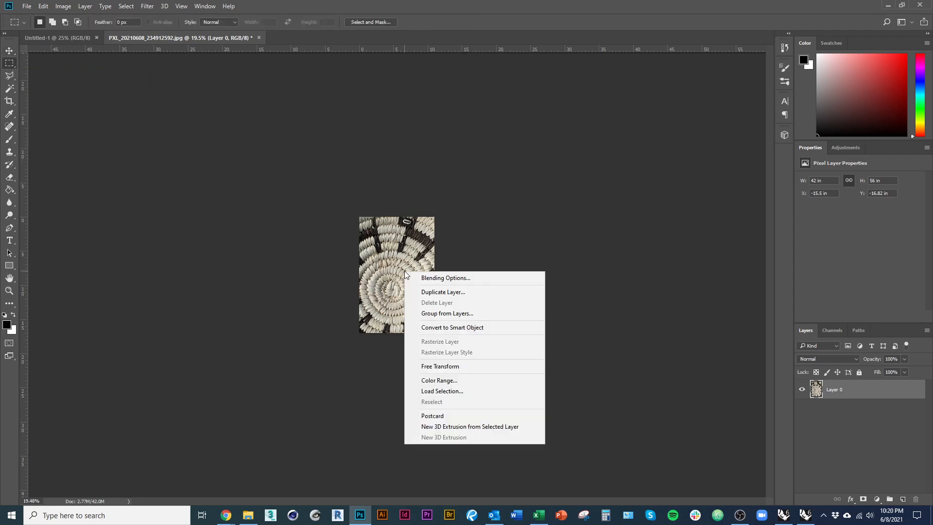
pyautogui.click(465, 367)
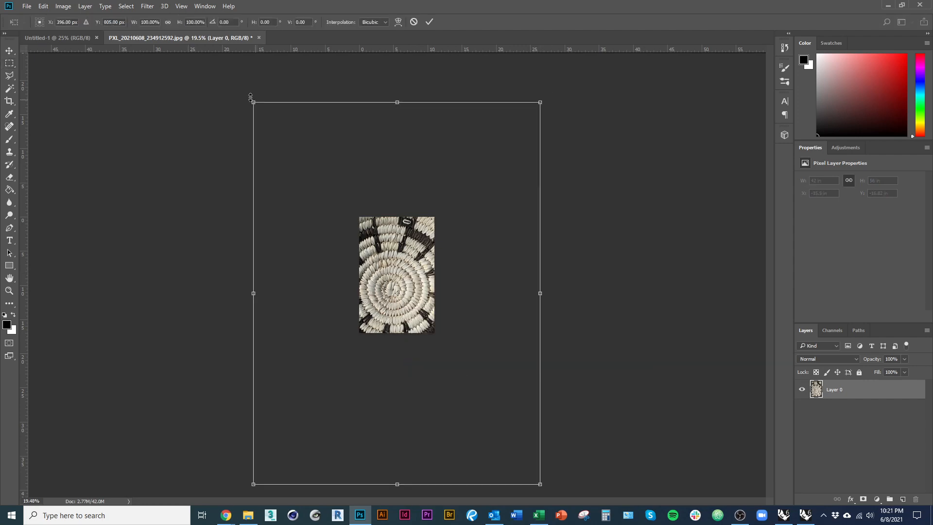
pyautogui.scroll(-3, 392, 280)
pyautogui.scroll(2, 393, 281)
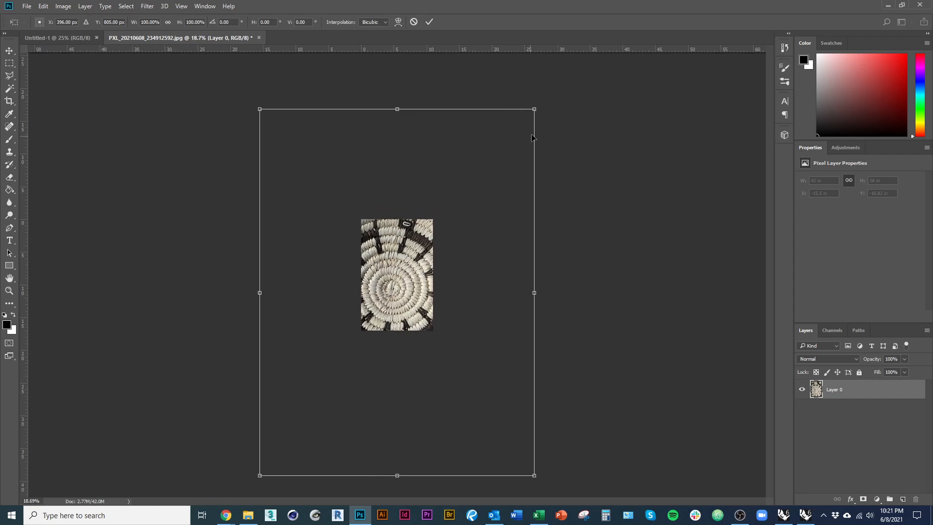
pyautogui.moveTo(535, 109); pyautogui.dragTo(525, 176)
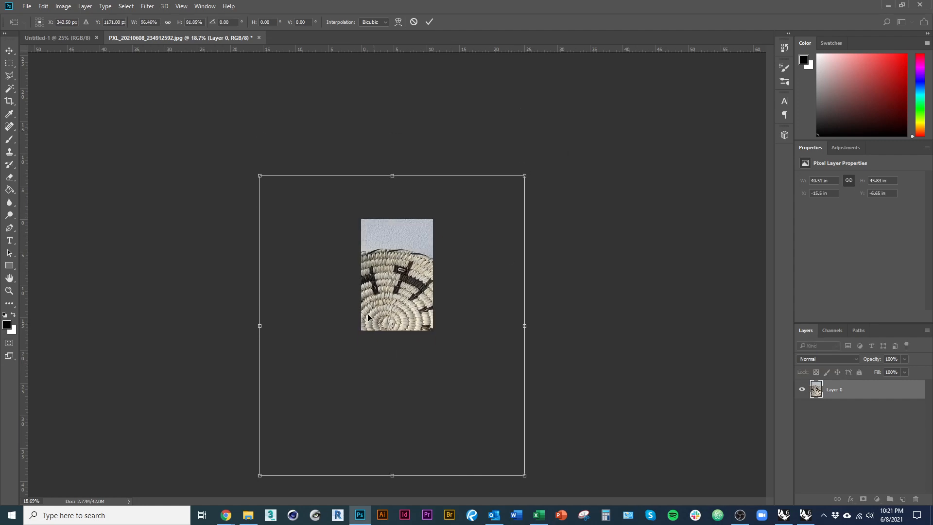
pyautogui.hotkey('ctrl', 'z')
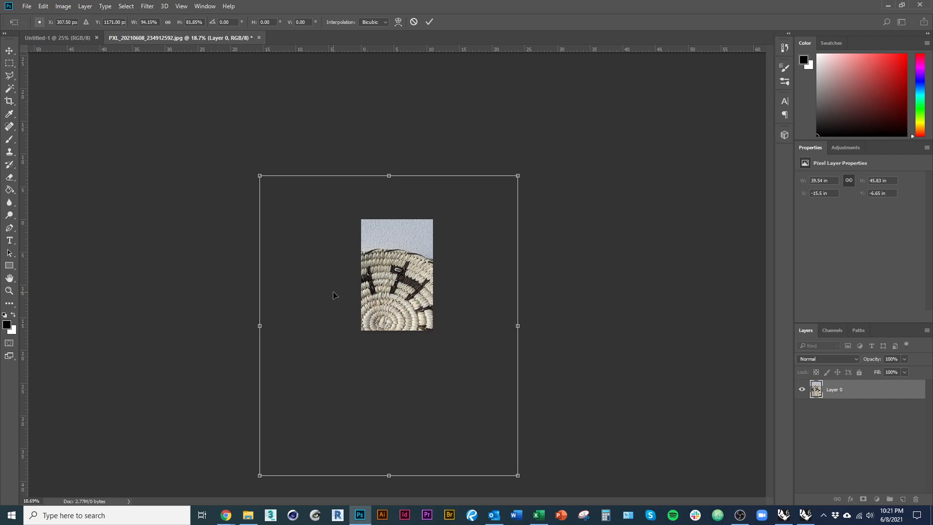
pyautogui.press('Return')
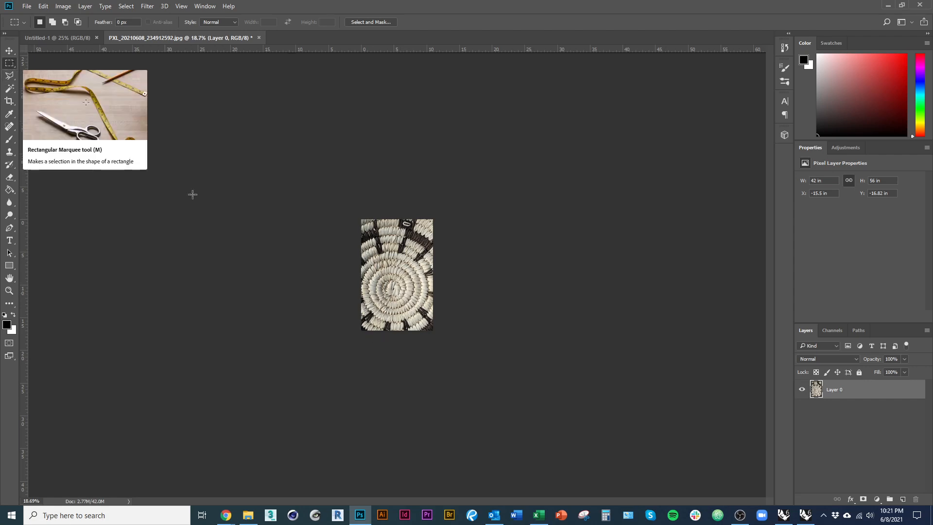
# Scale the photo layer proportionally with Free Transform to about 28%, roughly 11.7 by 15.5 inches
pyautogui.rightClick(399, 272)
pyautogui.click(447, 371)
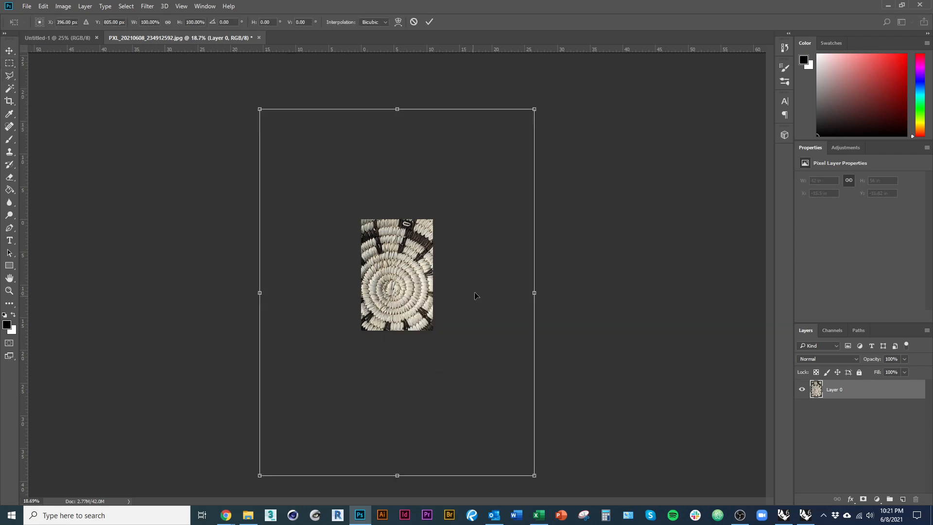
pyautogui.moveTo(535, 110); pyautogui.dragTo(478, 187)
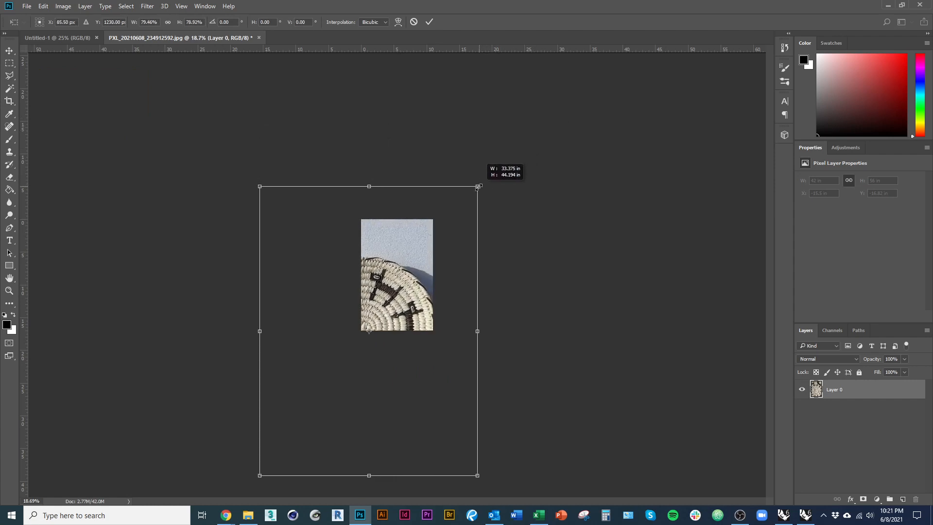
pyautogui.moveTo(427, 233); pyautogui.dragTo(452, 313)
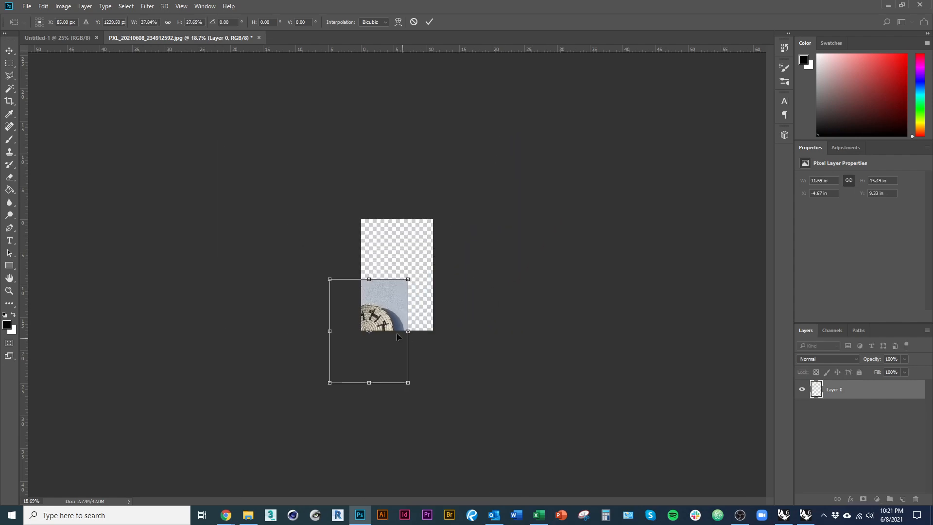
# Move the scaled photo to the vertical middle of the canvas, align its right edge with the canvas edge, and apply the transform
pyautogui.moveTo(368, 313); pyautogui.dragTo(393, 256)
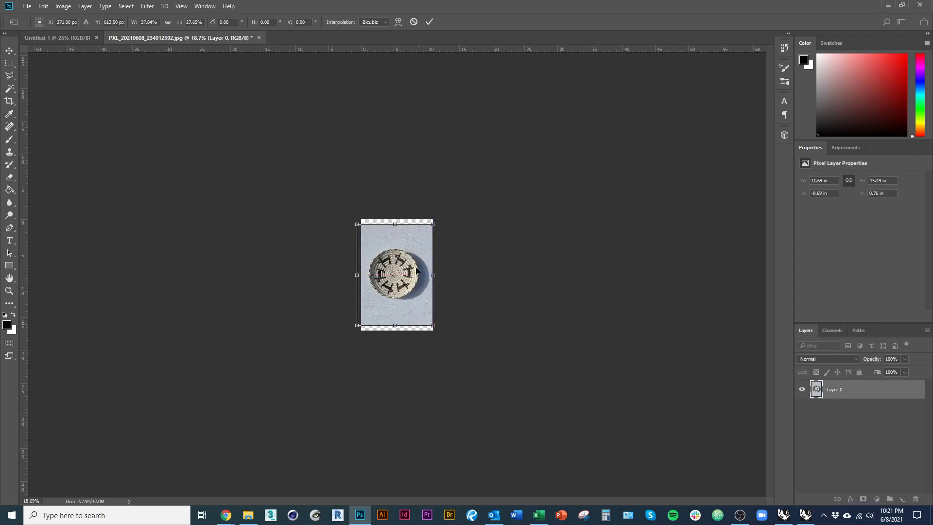
pyautogui.scroll(6, 417, 270)
pyautogui.scroll(-2, 428, 292)
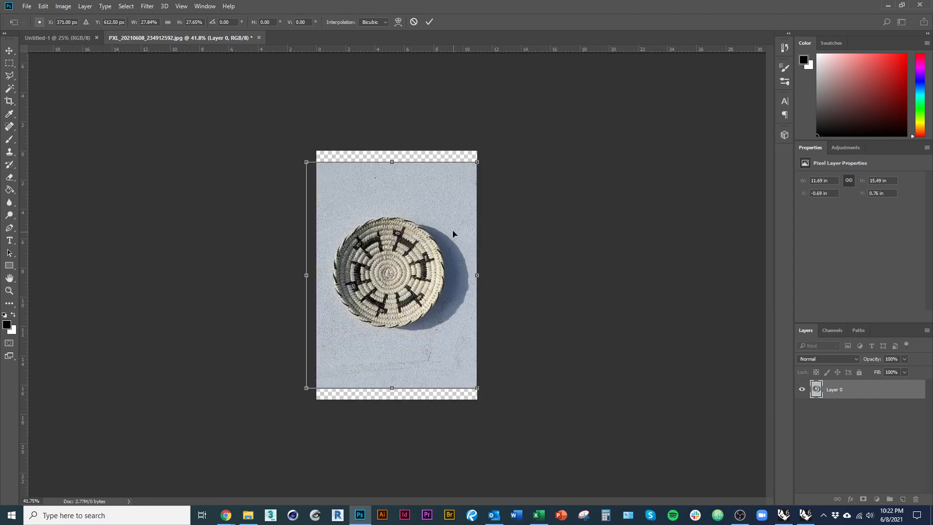
pyautogui.moveTo(452, 224); pyautogui.dragTo(441, 204)
pyautogui.scroll(3, 442, 207)
pyautogui.scroll(-1, 456, 241)
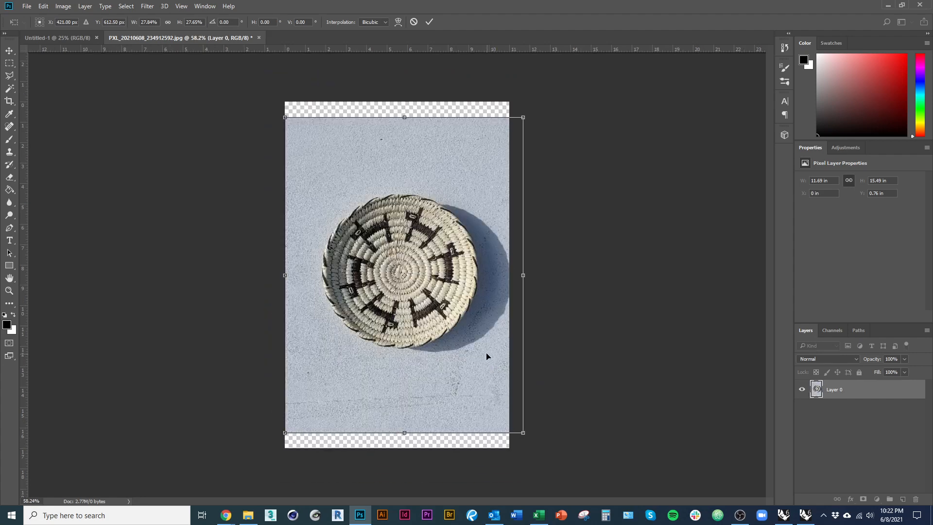
pyautogui.moveTo(487, 356); pyautogui.dragTo(472, 354)
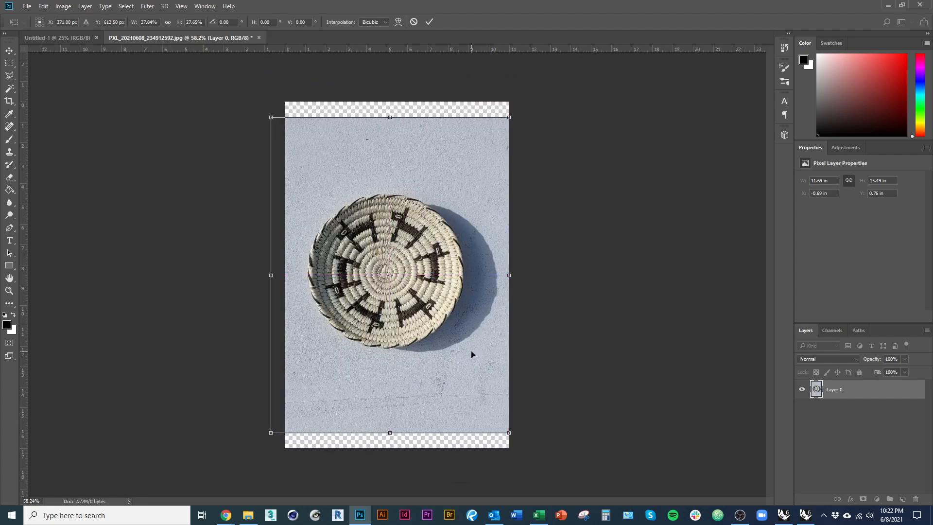
pyautogui.press('Return')
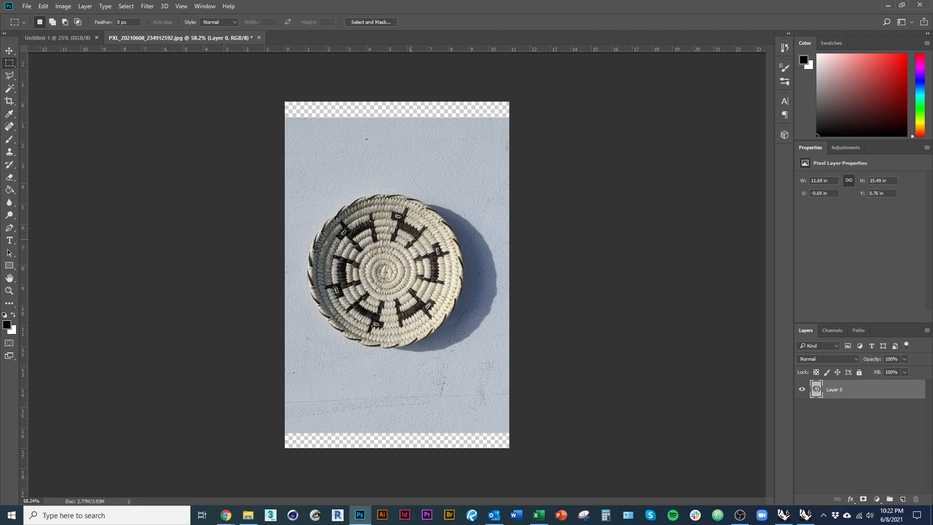
pyautogui.hotkey('alt', 'Tab')
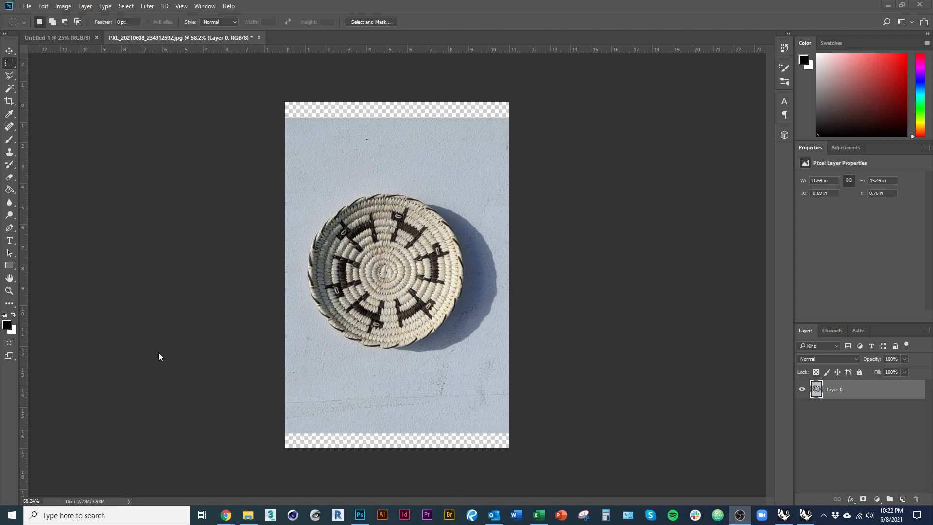
pyautogui.click(12, 106)
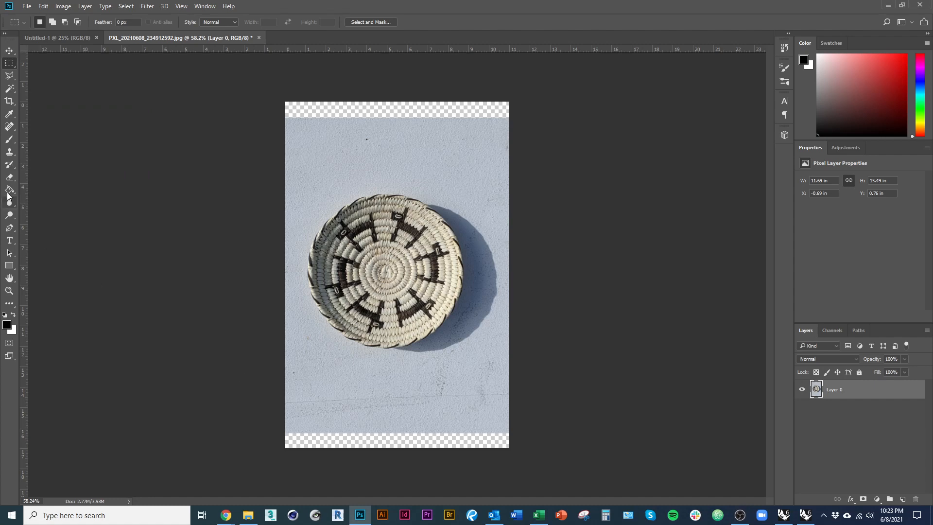
# Start cropping the photo, constrain the crop box to 1:1 (Square), and frame the basket with it
pyautogui.click(9, 100)
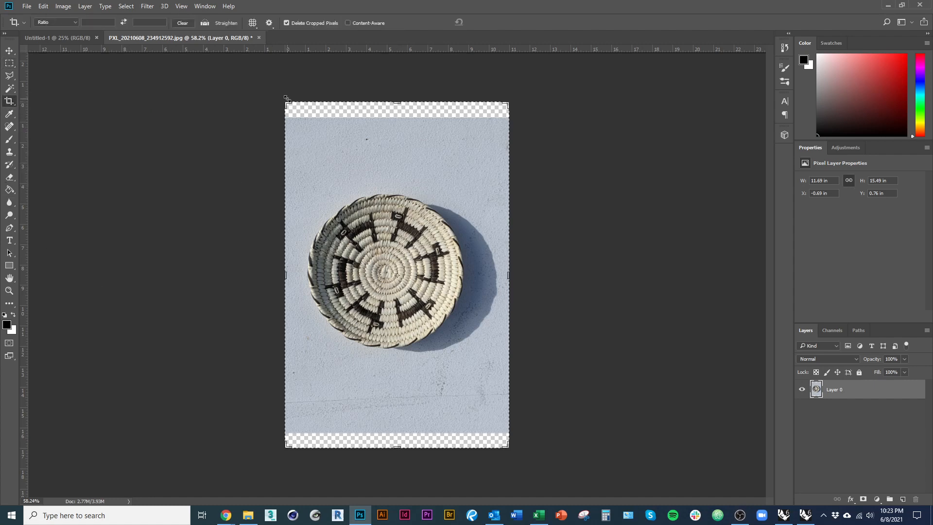
pyautogui.moveTo(286, 98); pyautogui.dragTo(278, 129)
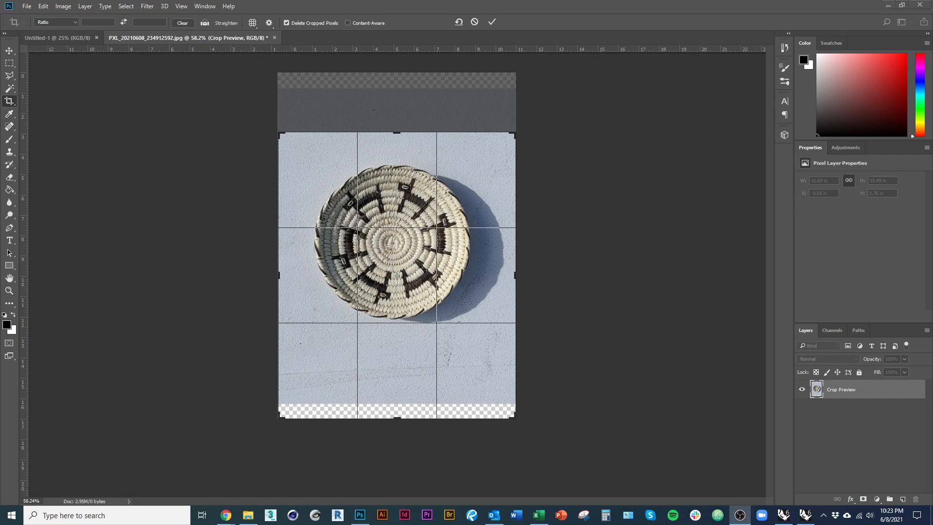
pyautogui.click(107, 27)
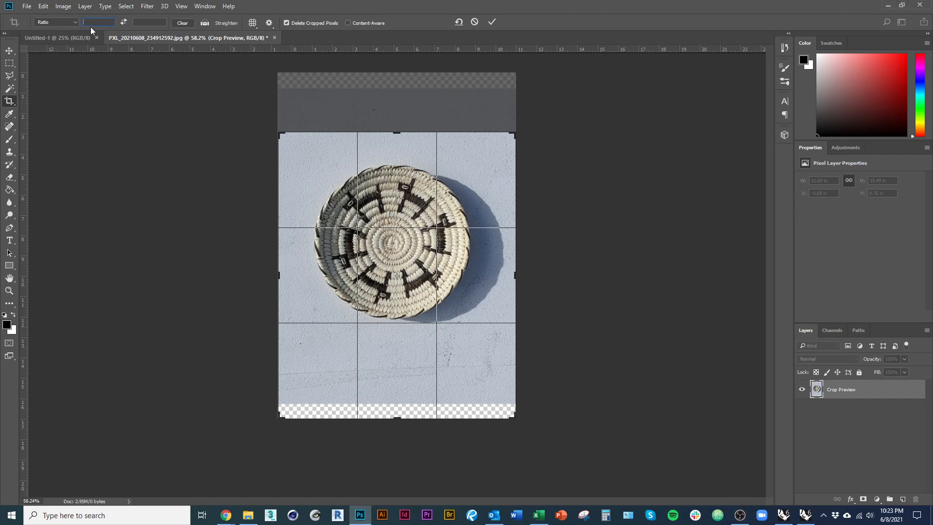
pyautogui.click(75, 22)
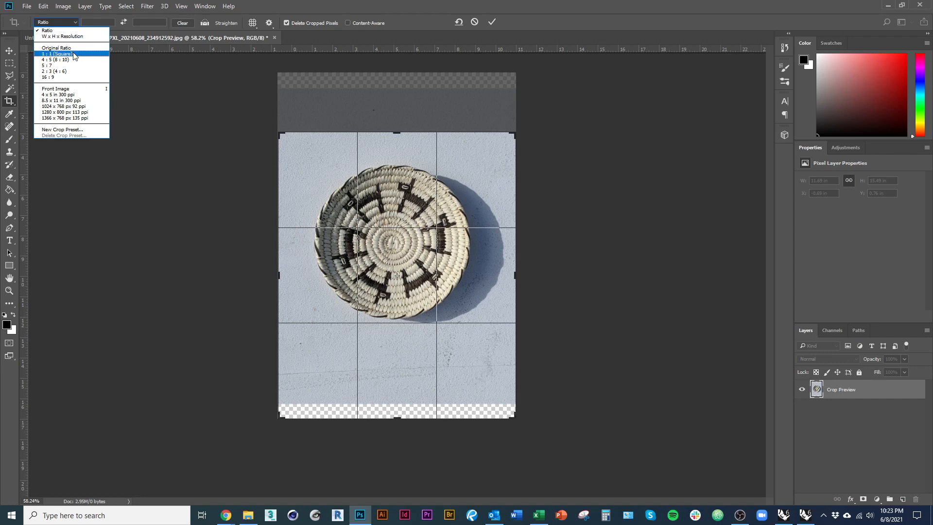
pyautogui.click(73, 55)
pyautogui.moveTo(461, 327); pyautogui.dragTo(459, 362)
pyautogui.moveTo(280, 393)
pyautogui.mouseDown()
pyautogui.moveTo(304, 385)
pyautogui.moveTo(269, 404)
pyautogui.moveTo(311, 396)
pyautogui.moveTo(295, 398)
pyautogui.mouseUp()
# Keep the crop box square, scale it to about 10.47 by 10.47 inches around the basket, and apply the crop
pyautogui.click(72, 24)
pyautogui.click(47, 31)
pyautogui.click(72, 24)
pyautogui.click(63, 33)
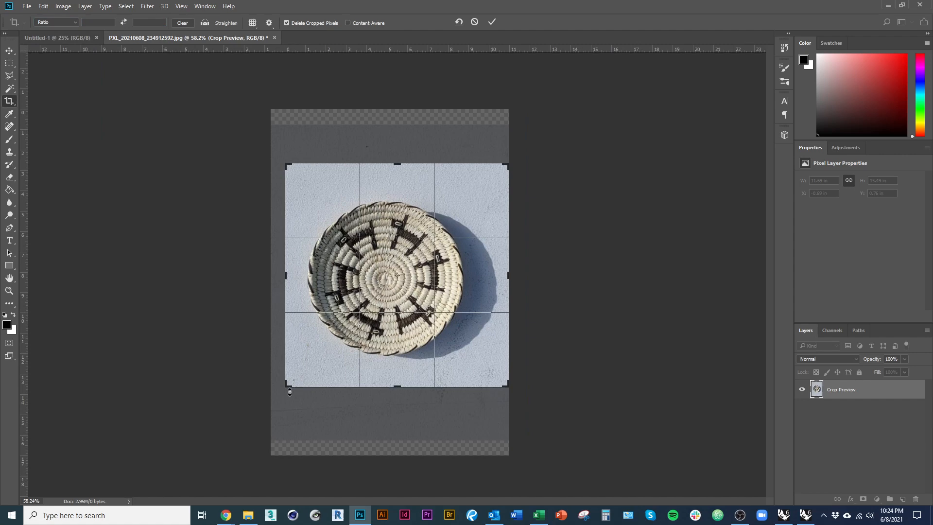
pyautogui.moveTo(290, 392); pyautogui.dragTo(333, 430)
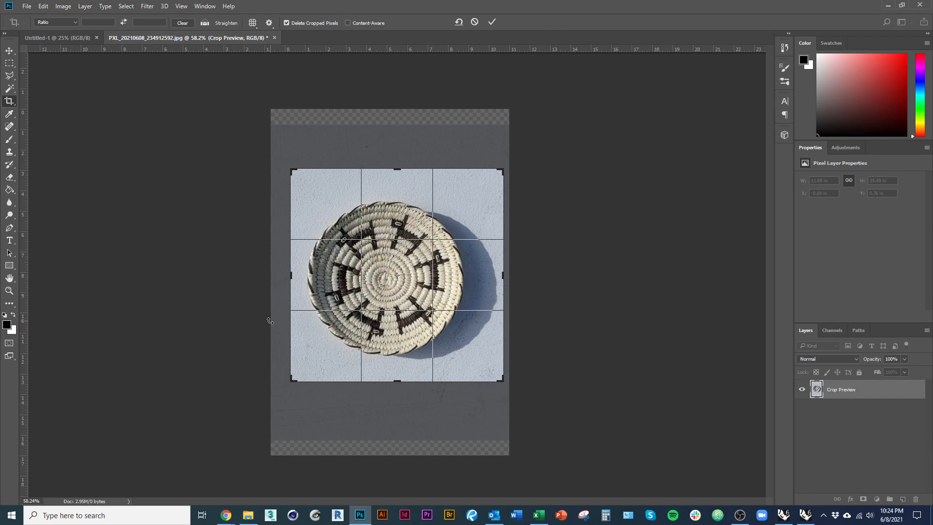
pyautogui.press('Return')
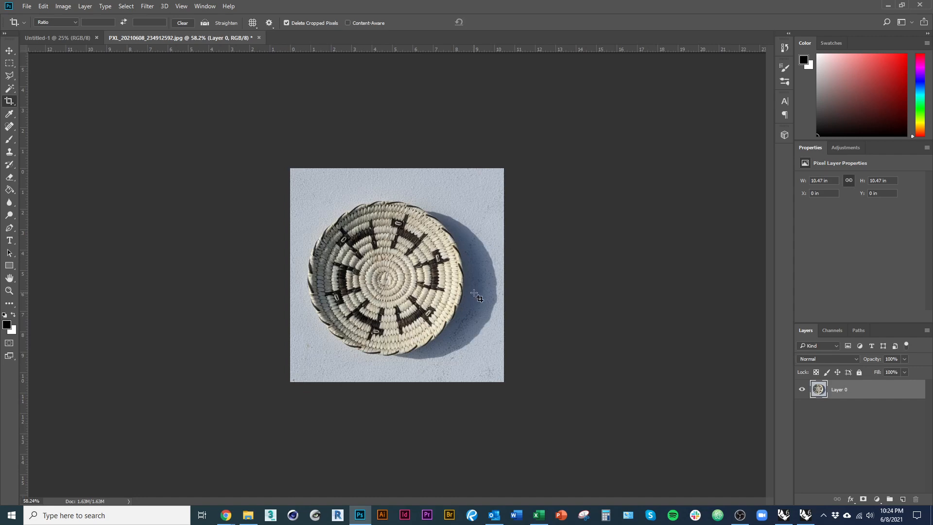
# Nudge the cropped photo layer sideways, then undo both the move and the square crop
pyautogui.press('v')
pyautogui.scroll(3, 439, 260)
pyautogui.moveTo(457, 301); pyautogui.dragTo(471, 300)
pyautogui.hotkey('ctrl', 'z')
pyautogui.hotkey('ctrl', 'z')
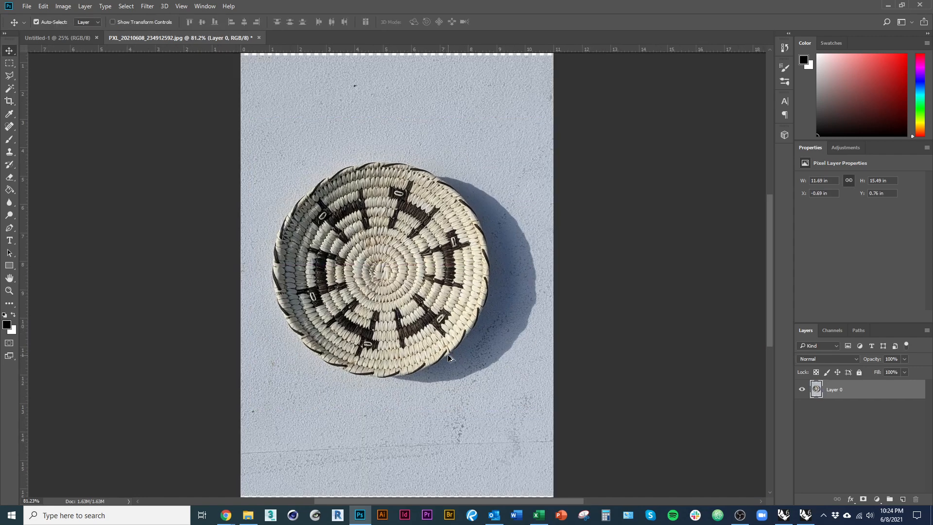
pyautogui.hotkey('ctrl', 'z')
pyautogui.scroll(-3, 362, 311)
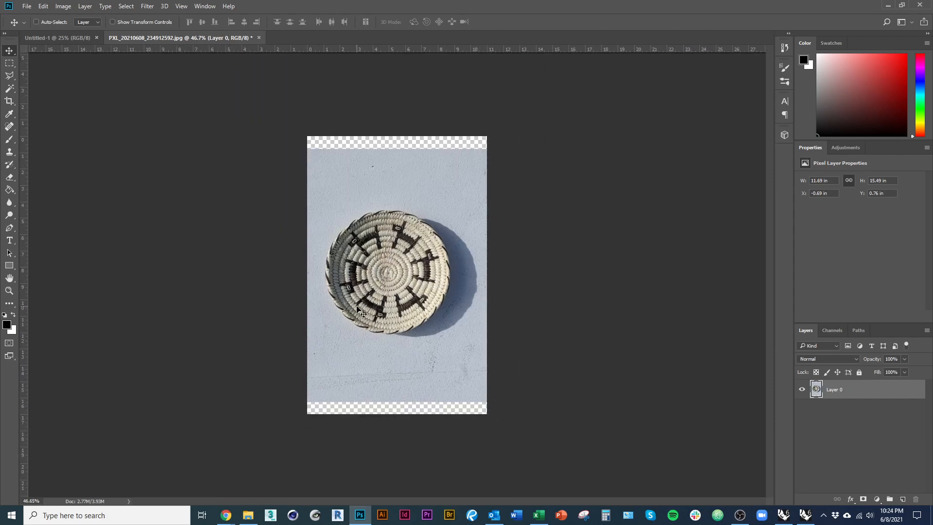
# Crop the canvas tightly around the basket and its shadow to about 11.25 by 11.22 inches
pyautogui.press('c')
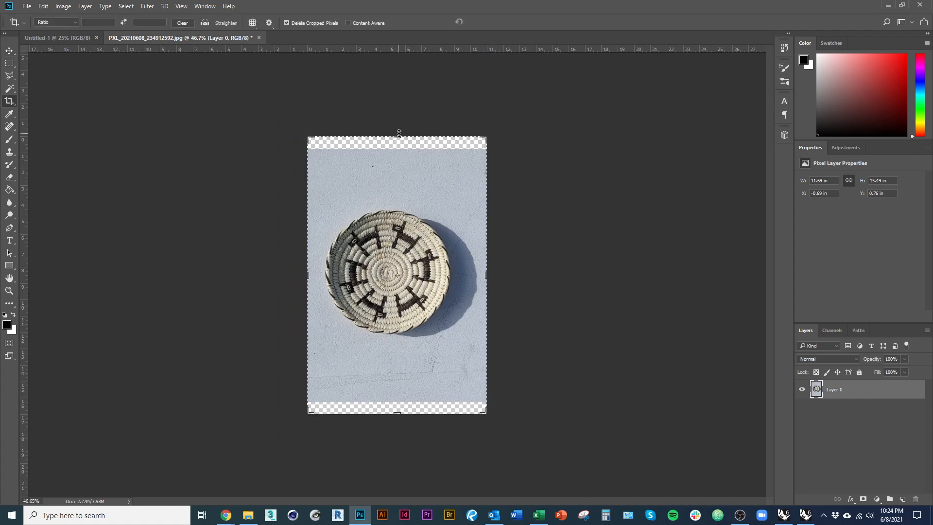
pyautogui.moveTo(400, 133); pyautogui.dragTo(413, 190)
pyautogui.click(309, 276)
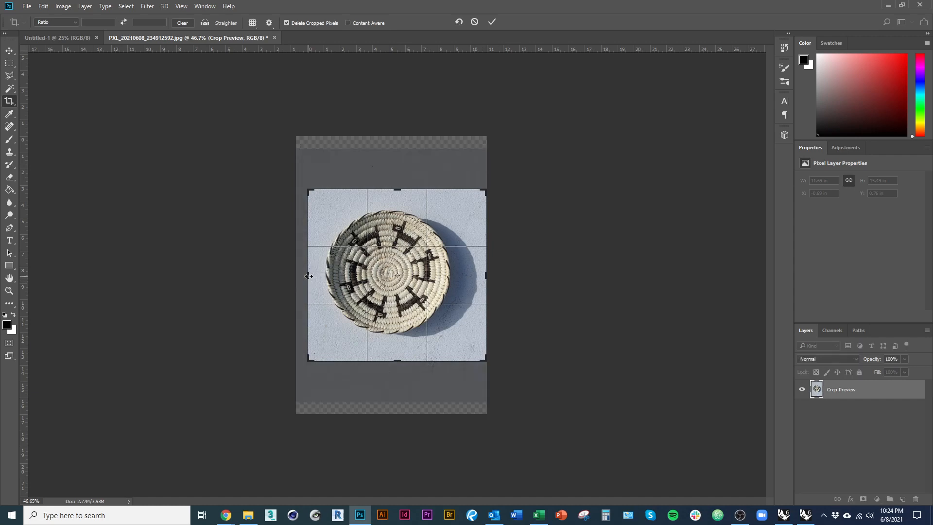
pyautogui.moveTo(308, 276); pyautogui.dragTo(304, 277)
pyautogui.moveTo(492, 276); pyautogui.dragTo(488, 277)
pyautogui.moveTo(403, 192); pyautogui.dragTo(405, 183)
pyautogui.press('Return')
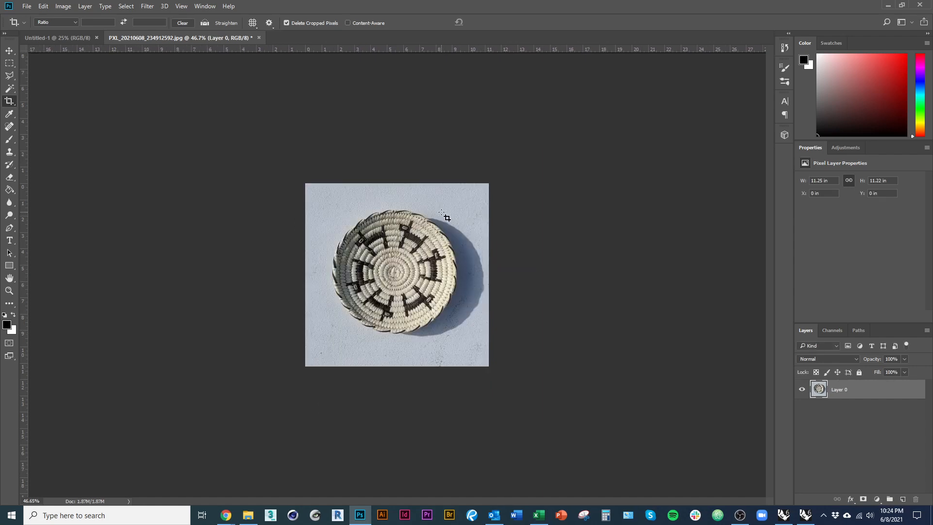
# Apply a Hue/Saturation adjustment directly to the photo layer with Saturation at +93
pyautogui.moveTo(402, 283); pyautogui.dragTo(432, 286)
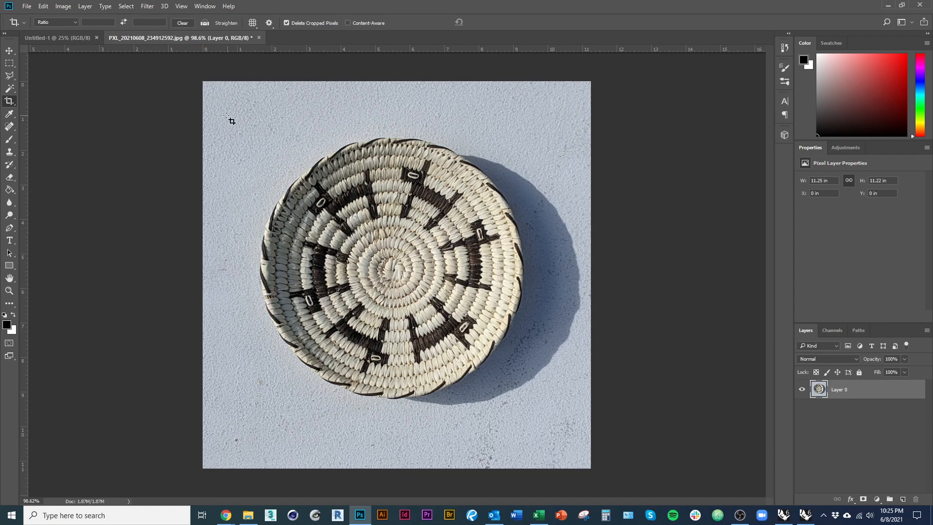
pyautogui.click(64, 7)
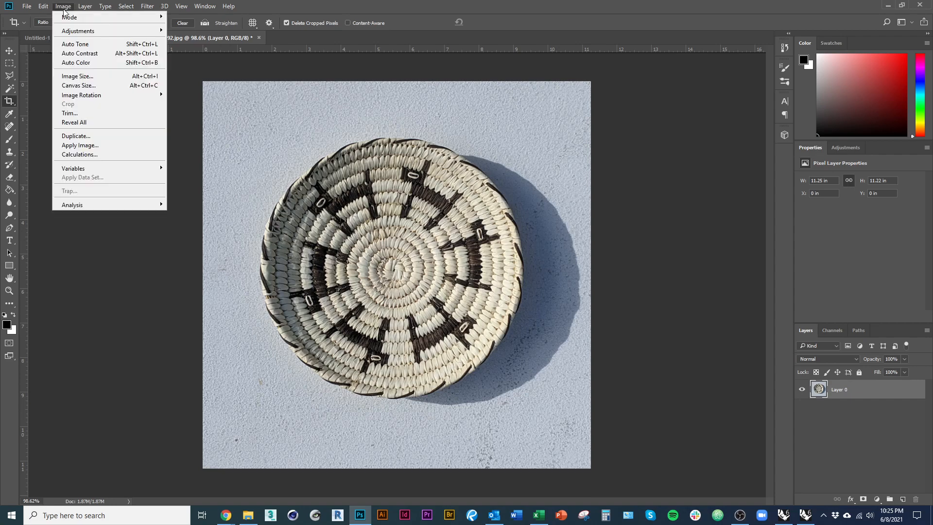
pyautogui.moveTo(149, 32)
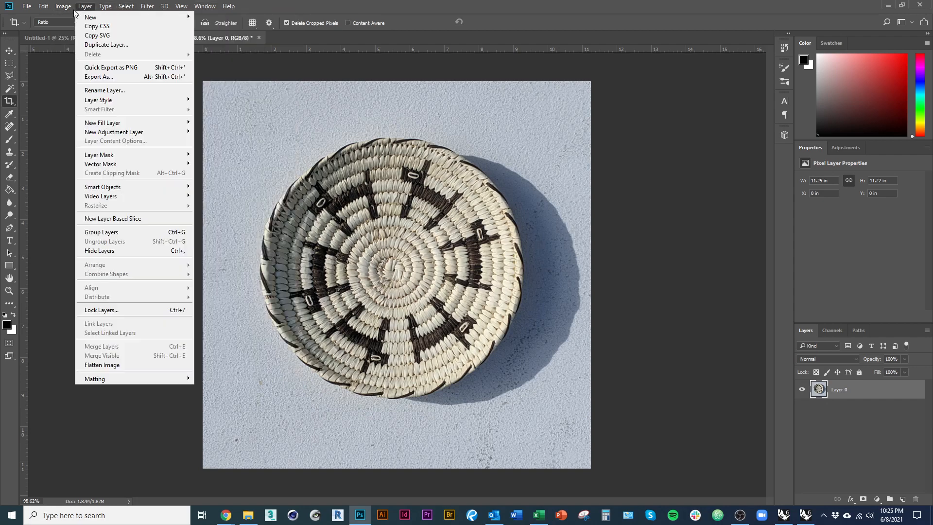
pyautogui.moveTo(112, 31)
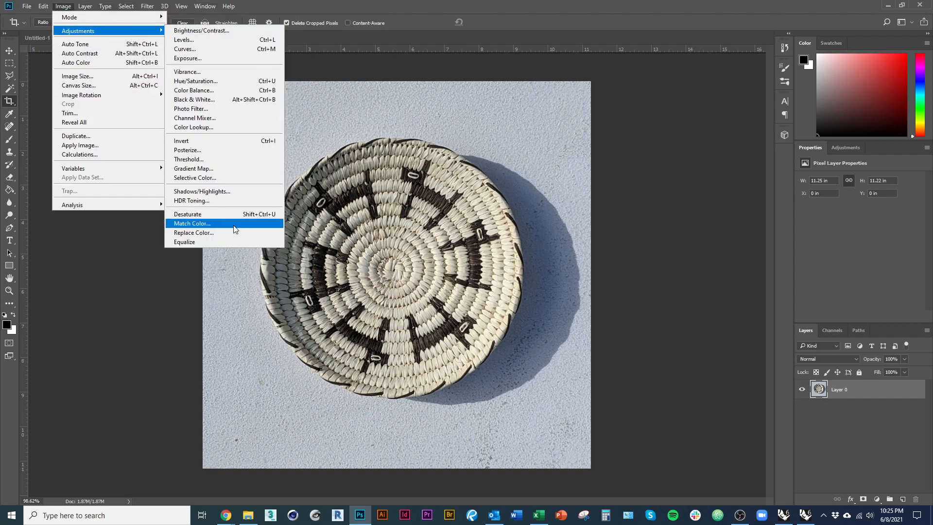
pyautogui.click(196, 81)
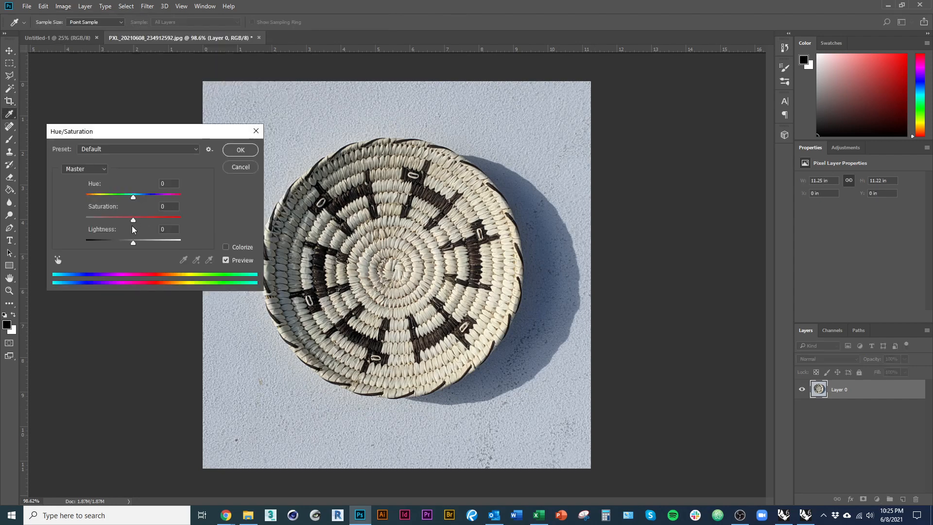
pyautogui.moveTo(136, 220); pyautogui.dragTo(178, 220)
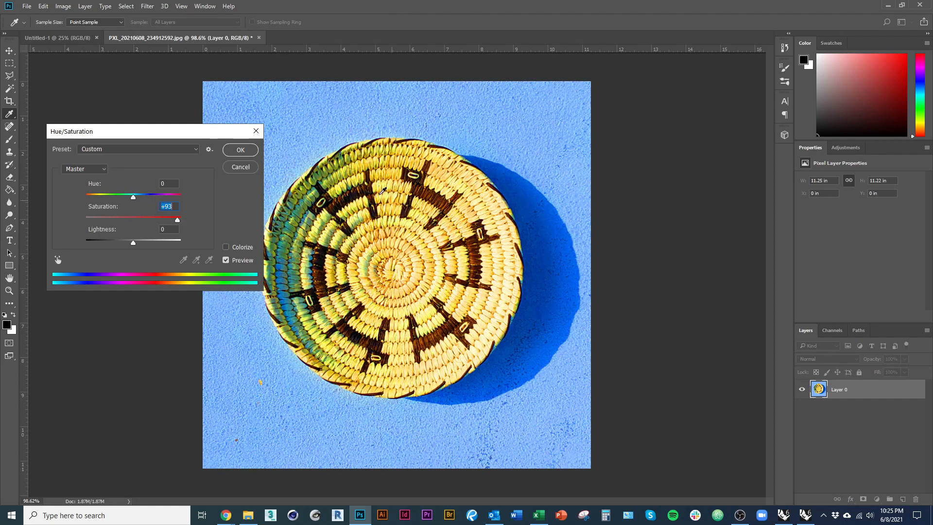
pyautogui.click(241, 150)
pyautogui.press('c')
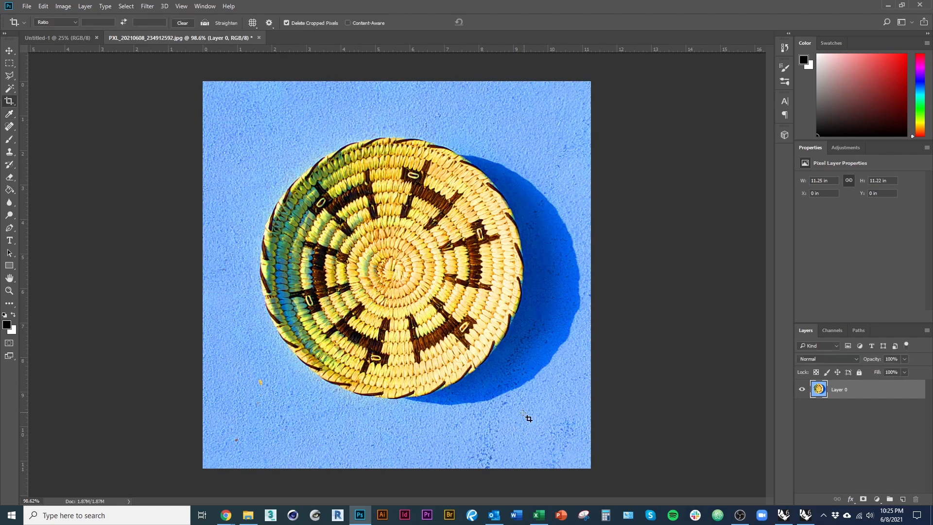
# Fit the image in the view and undo the Hue/Saturation adjustment on the photo layer
pyautogui.moveTo(374, 277); pyautogui.dragTo(341, 287)
pyautogui.hotkey('ctrl', '0')
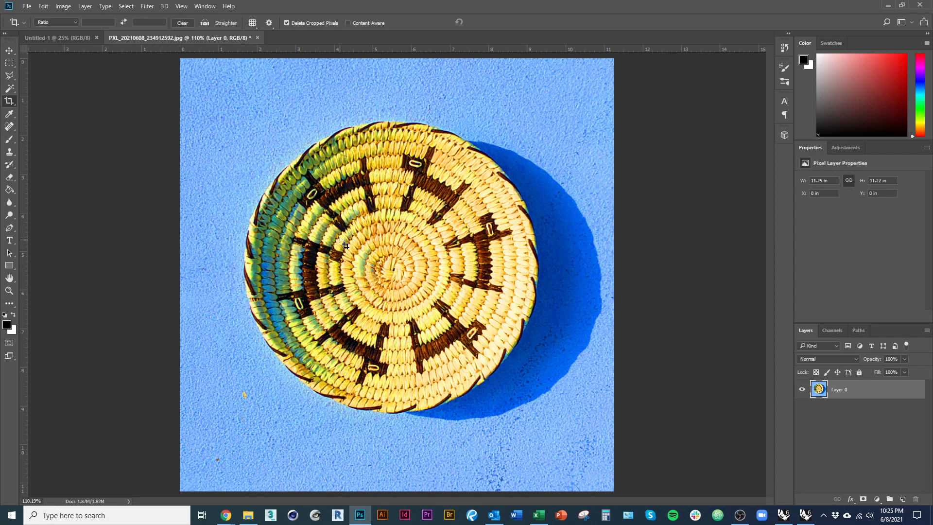
pyautogui.hotkey('ctrl', 'z')
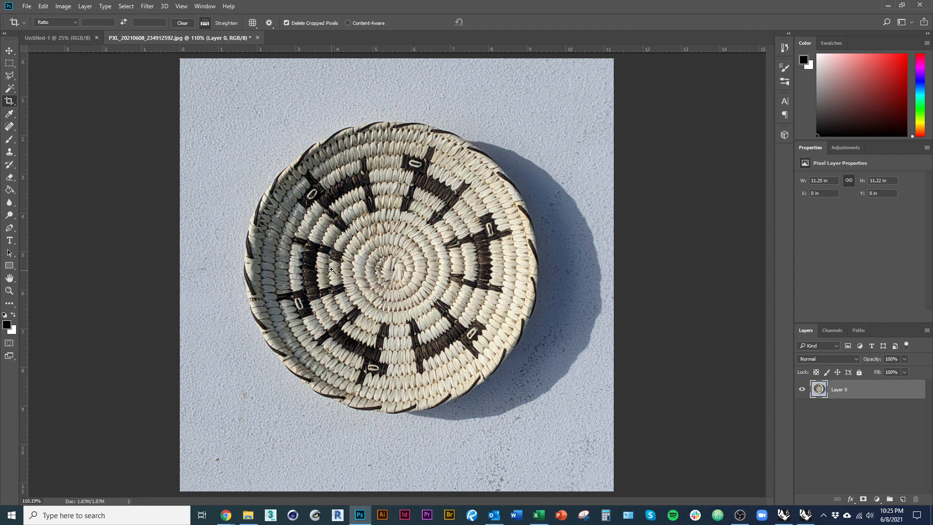
# Add a Hue/Saturation adjustment layer above the photo, with Saturation at +82 and Hue at 0
pyautogui.scroll(-2, 319, 273)
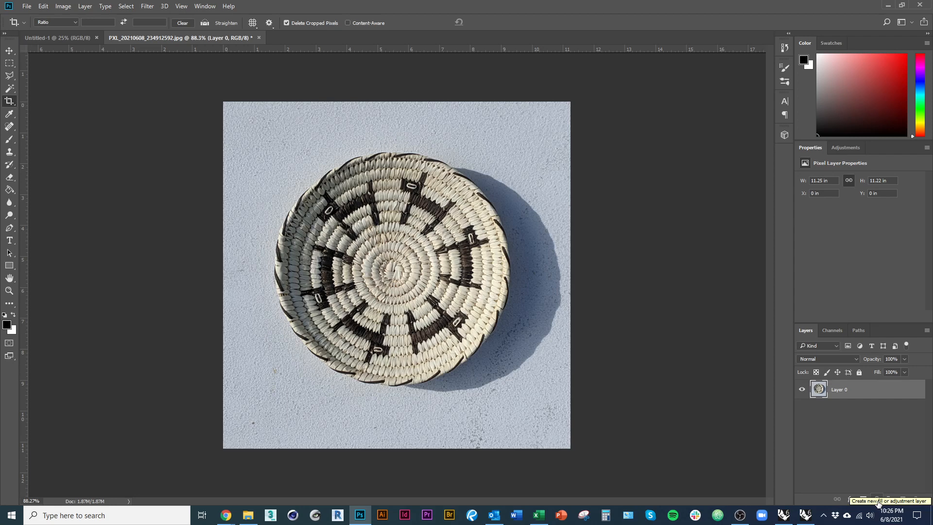
pyautogui.click(877, 501)
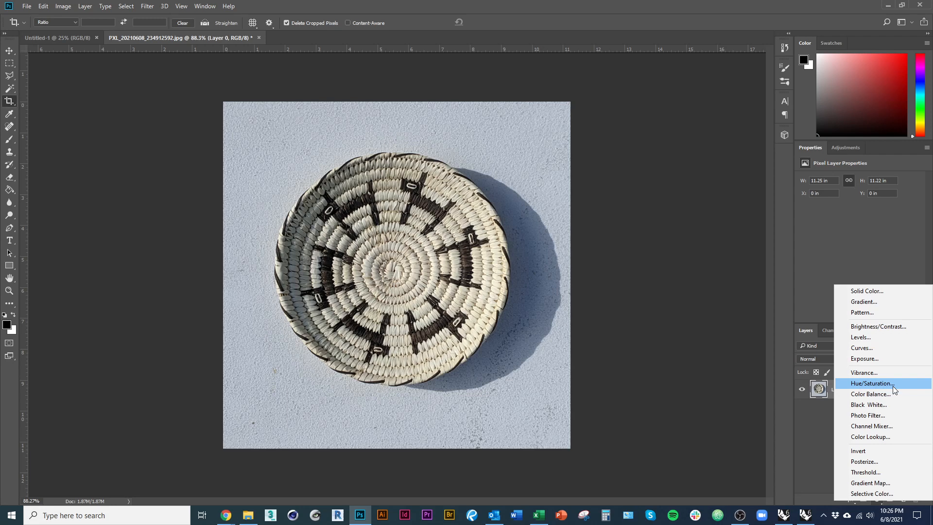
pyautogui.click(873, 383)
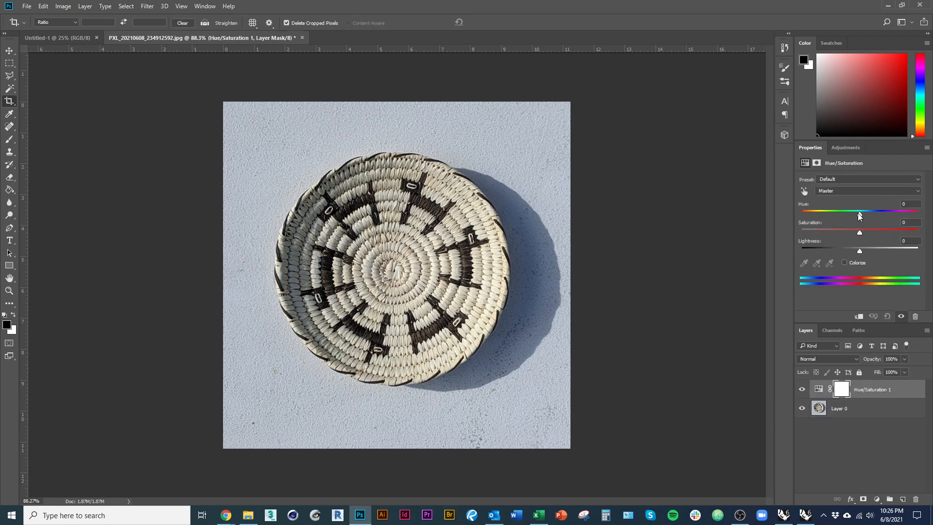
pyautogui.moveTo(860, 214); pyautogui.dragTo(907, 230)
pyautogui.hotkey('ctrl', 'z')
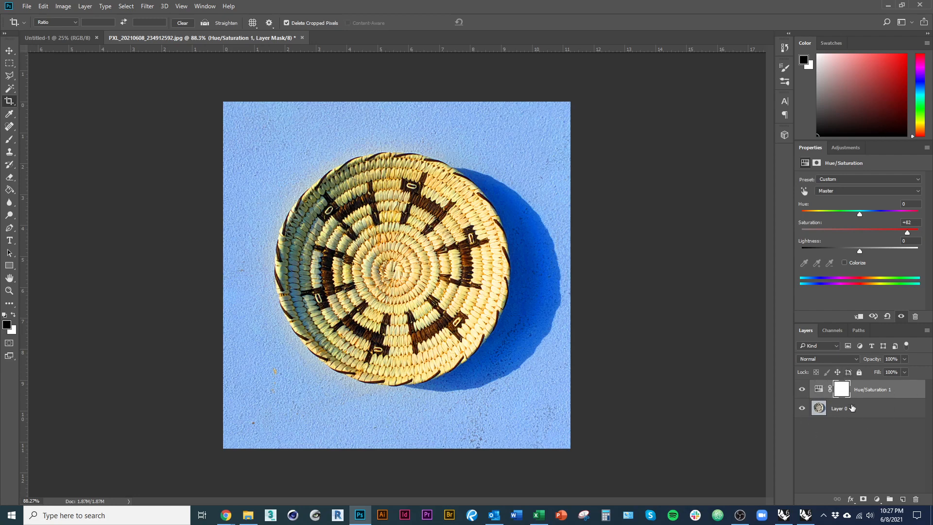
# Move the Hue/Saturation layer below the photo layer and back above it, then delete its mask and the layer itself
pyautogui.moveTo(819, 393); pyautogui.dragTo(819, 420)
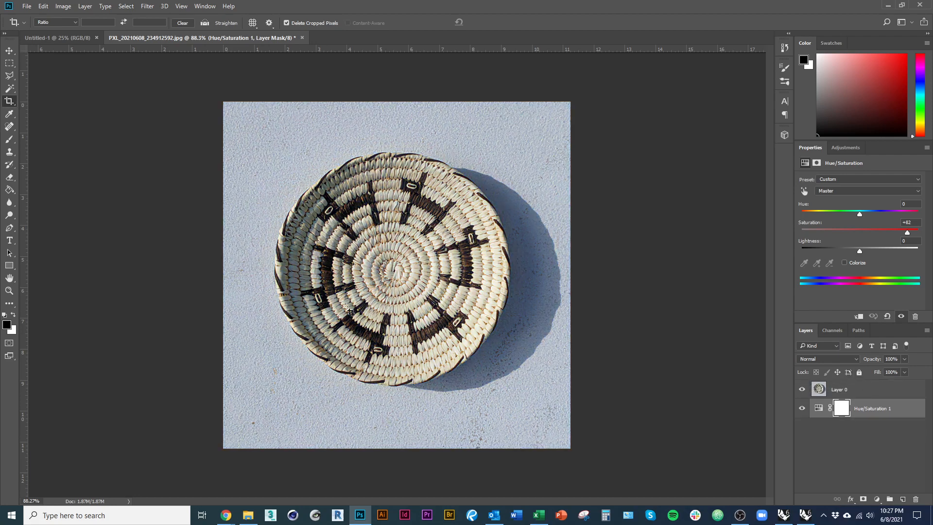
pyautogui.moveTo(825, 415); pyautogui.dragTo(821, 385)
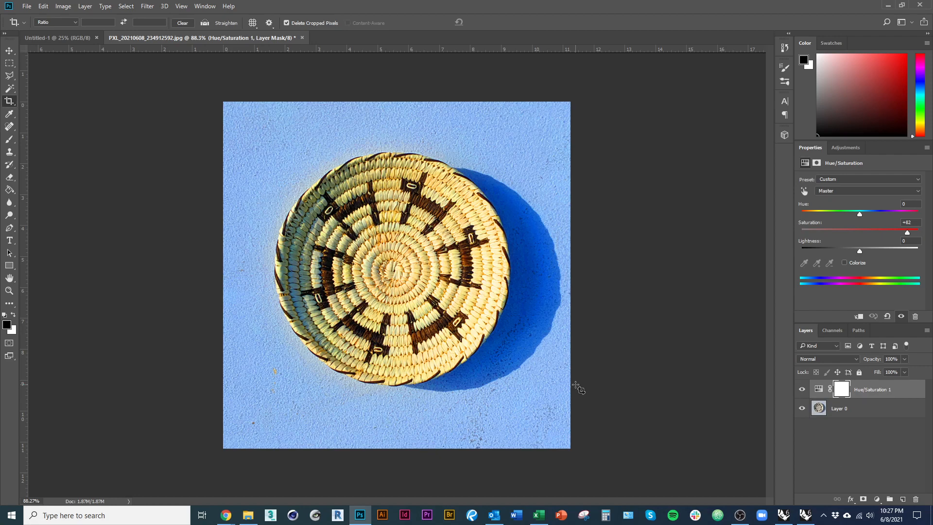
pyautogui.click(917, 500)
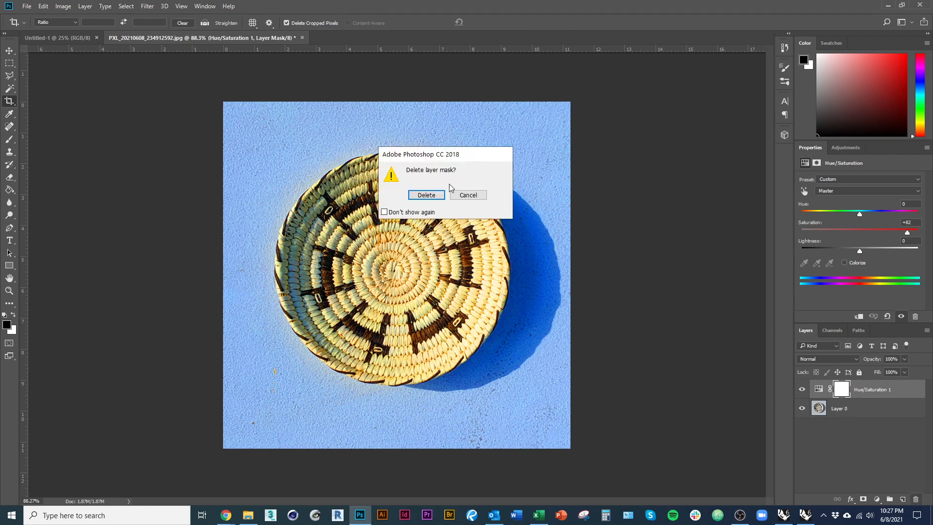
pyautogui.click(436, 196)
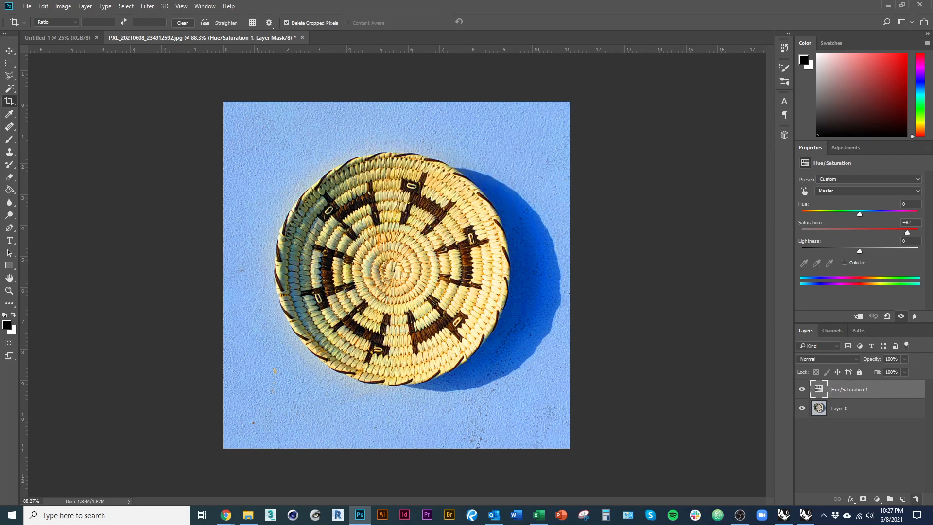
pyautogui.click(916, 500)
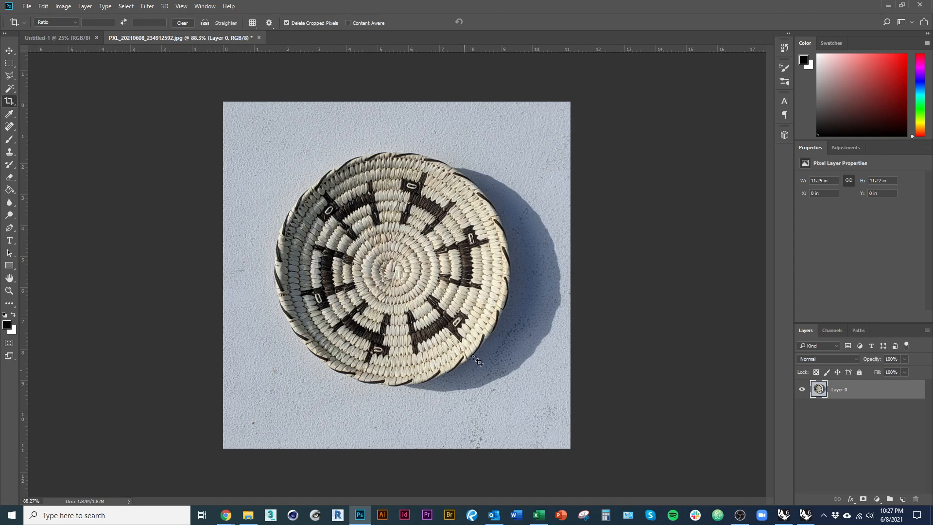
# Add a Black & White adjustment layer with Reds 48, Yellows 17, Greens 4, Cyans 73, Blues 90 and Magentas 223
pyautogui.click(878, 499)
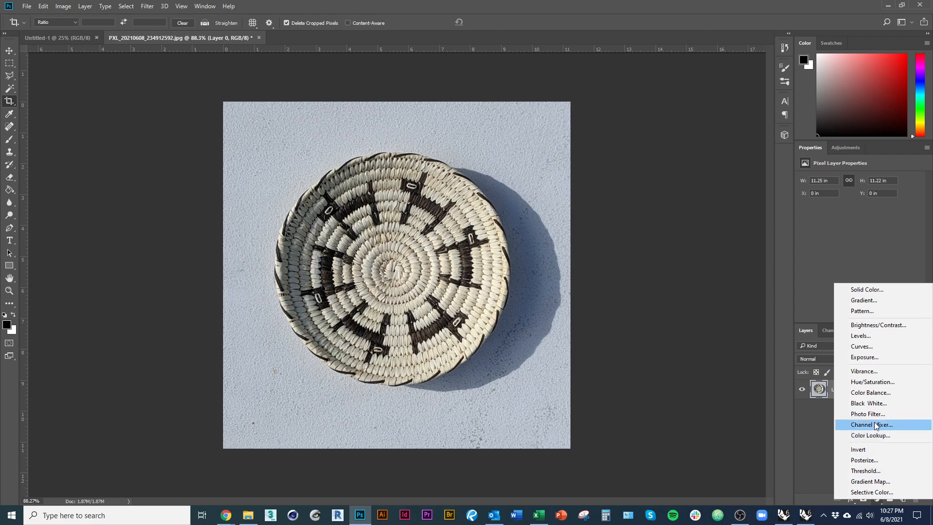
pyautogui.click(874, 403)
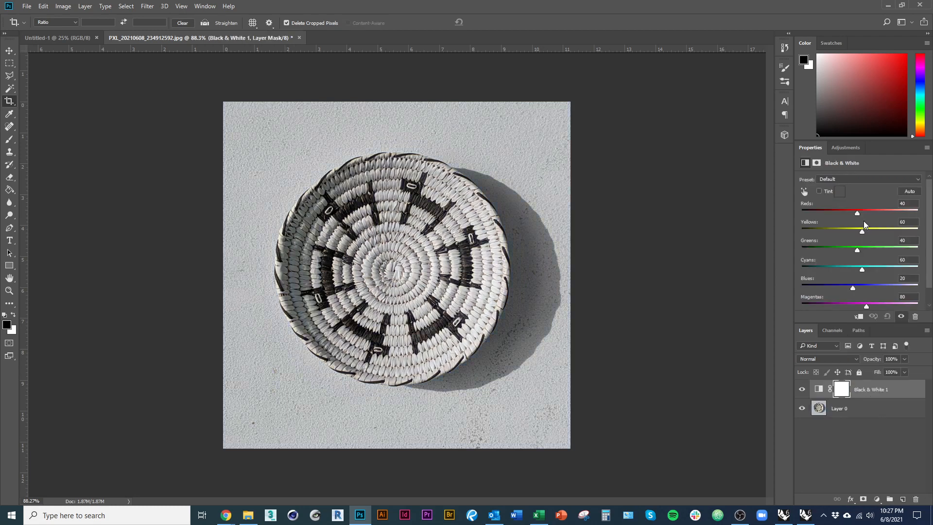
pyautogui.moveTo(857, 212); pyautogui.dragTo(820, 250)
pyautogui.moveTo(867, 268); pyautogui.dragTo(870, 295)
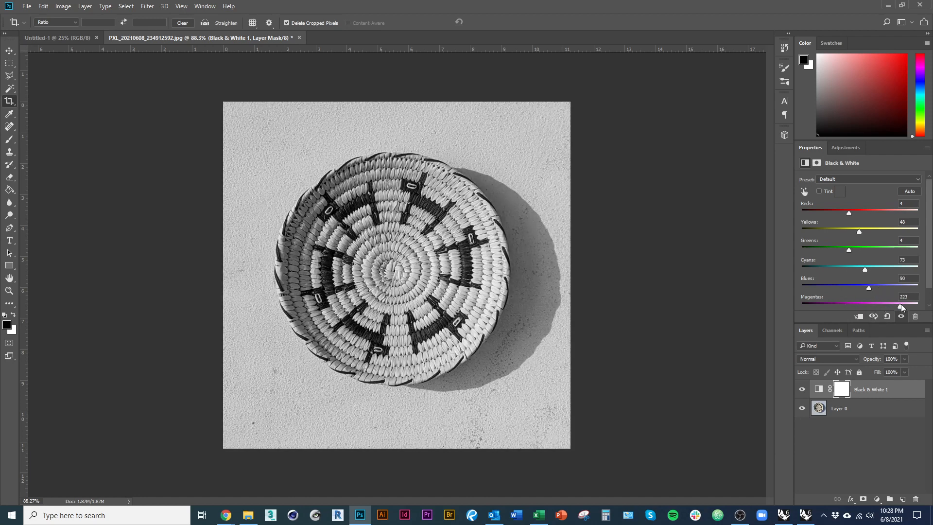
pyautogui.moveTo(860, 232); pyautogui.dragTo(852, 250)
pyautogui.moveTo(848, 215); pyautogui.dragTo(865, 232)
# Add a Brightness/Contrast adjustment layer above the Black & White layer, with Brightness 9 and Contrast -16
pyautogui.click(879, 501)
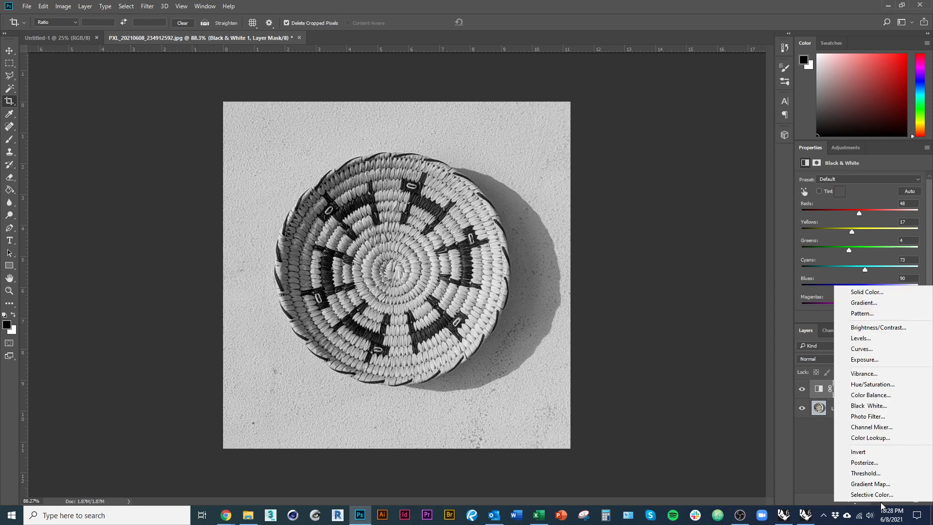
pyautogui.click(877, 332)
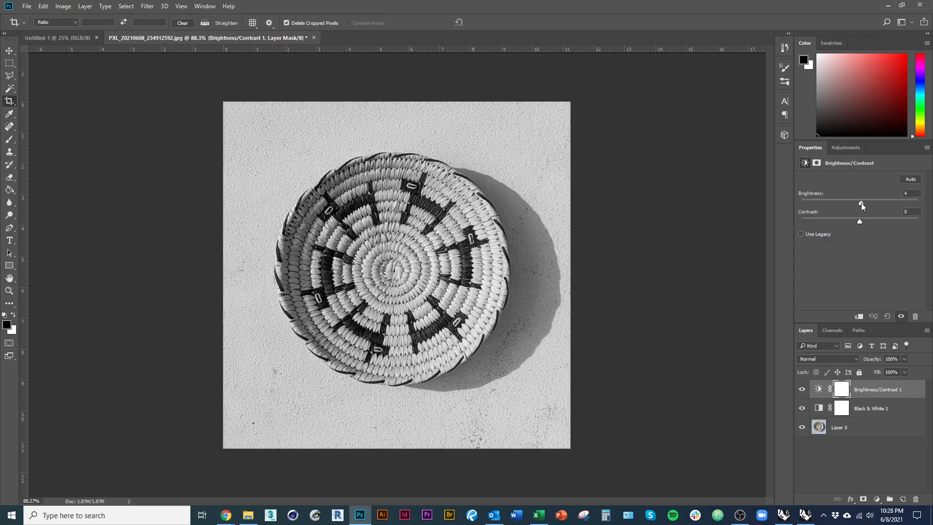
pyautogui.moveTo(861, 202); pyautogui.dragTo(858, 233)
pyautogui.moveTo(834, 204); pyautogui.dragTo(863, 204)
# Add a layer mask to the photo layer and activate the Brush tool
pyautogui.click(824, 434)
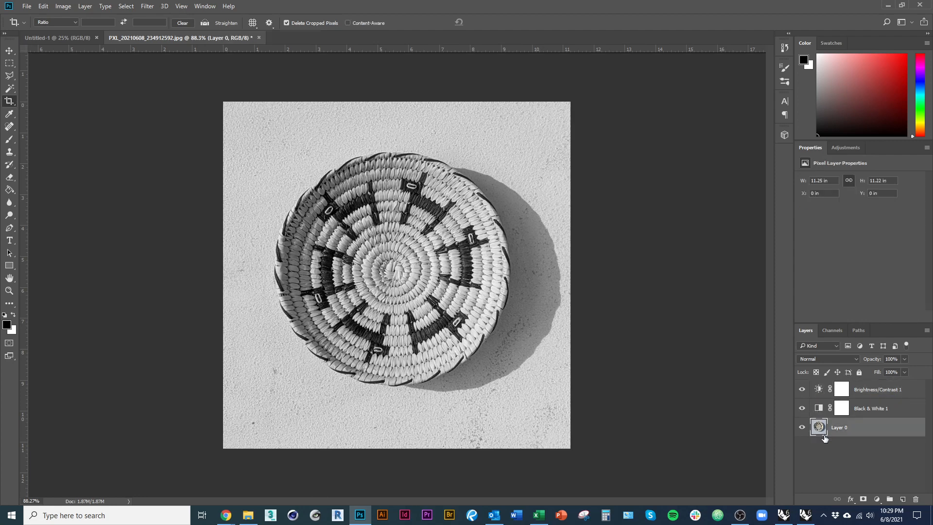
pyautogui.click(864, 499)
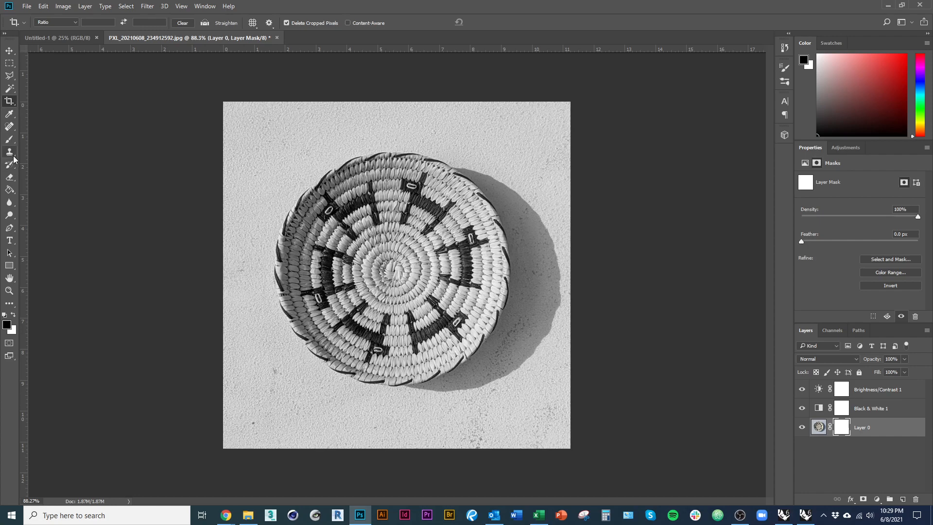
pyautogui.click(11, 171)
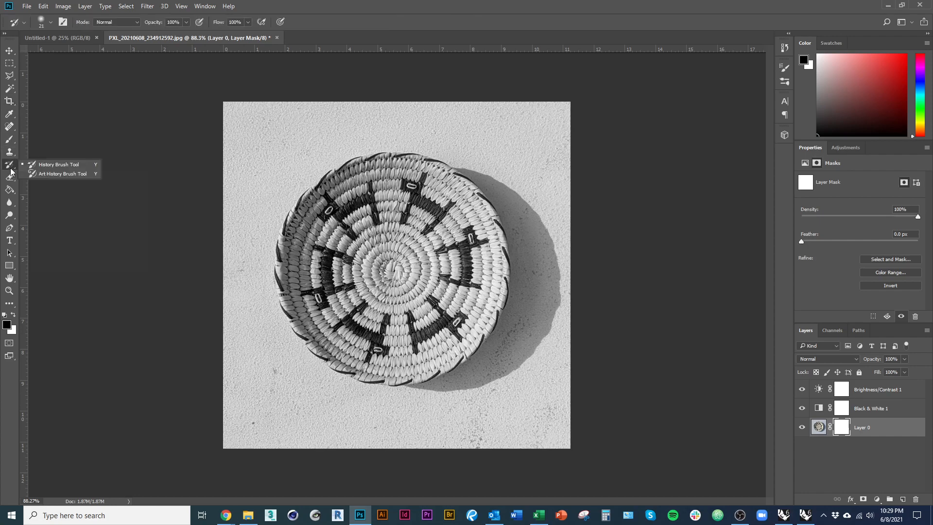
pyautogui.click(9, 140)
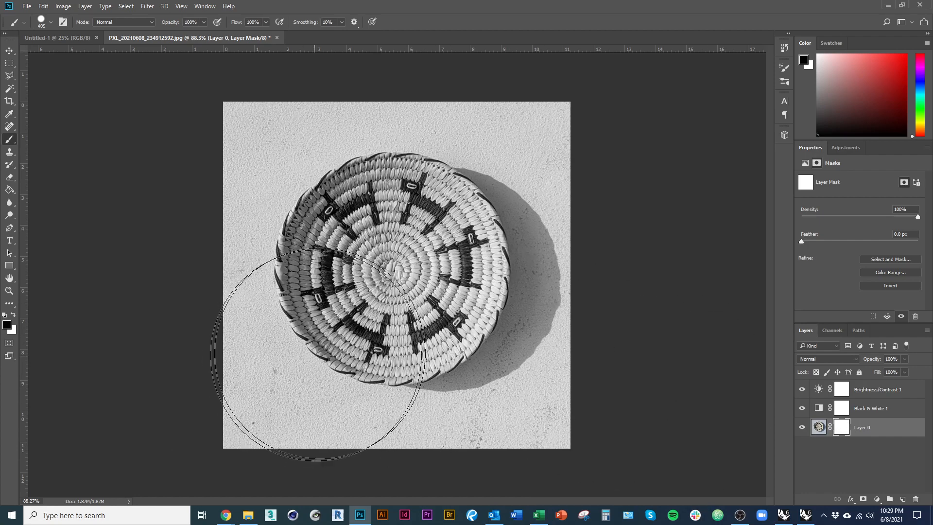
# Paint the basket's interior black on the photo layer's mask with a 180 px brush, and paint it back with white
pyautogui.moveTo(350, 328); pyautogui.dragTo(284, 336)
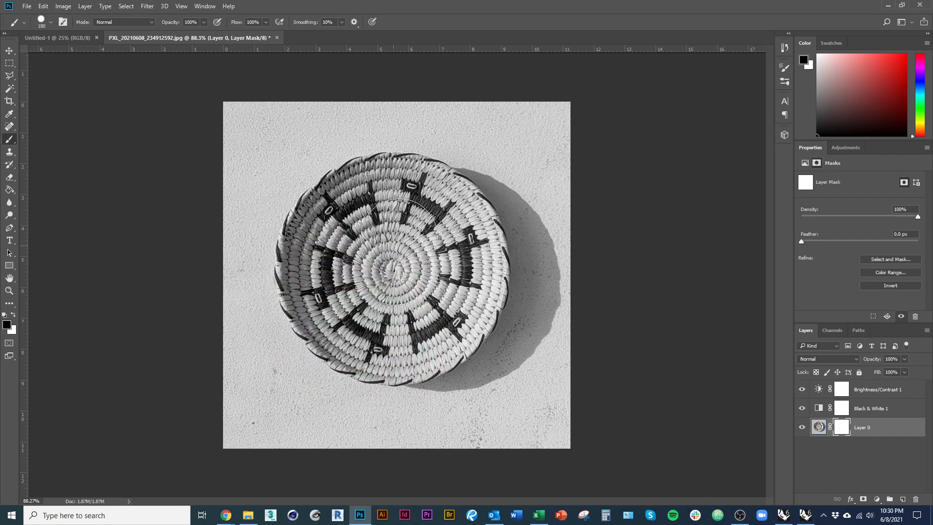
pyautogui.moveTo(411, 225)
pyautogui.mouseDown()
pyautogui.moveTo(367, 283)
pyautogui.moveTo(386, 316)
pyautogui.moveTo(375, 209)
pyautogui.moveTo(594, 396)
pyautogui.mouseUp()
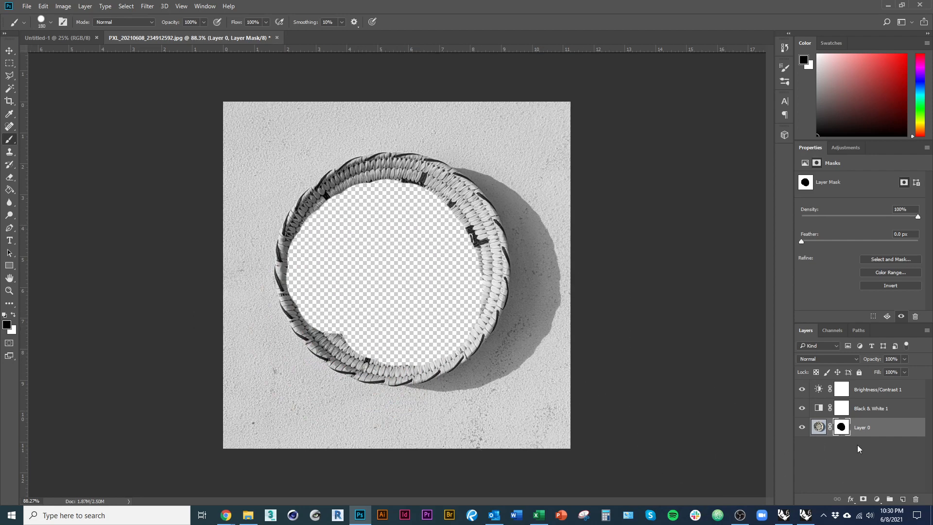
pyautogui.click(13, 319)
pyautogui.moveTo(479, 302)
pyautogui.mouseDown()
pyautogui.moveTo(460, 222)
pyautogui.moveTo(277, 280)
pyautogui.moveTo(472, 342)
pyautogui.moveTo(325, 312)
pyautogui.moveTo(438, 272)
pyautogui.mouseUp()
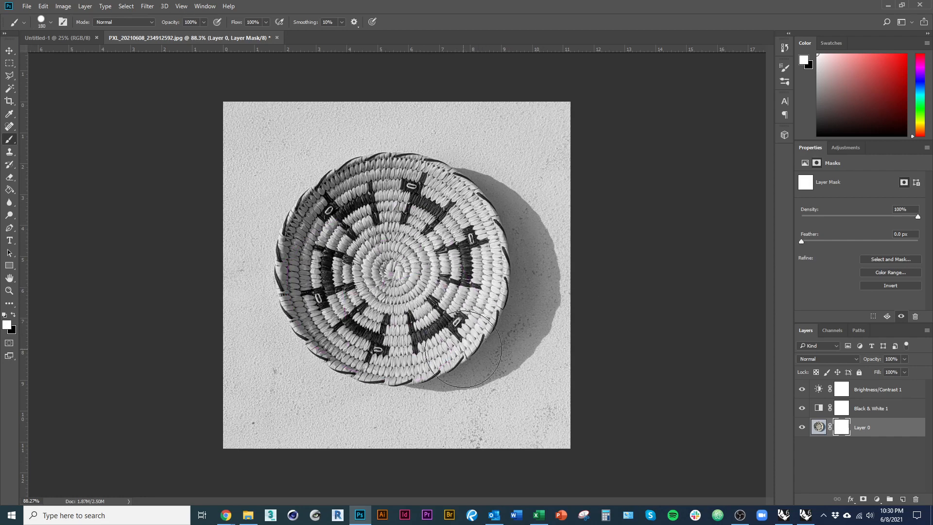
# Hide the Brightness/Contrast layer and compare the mask and adjustment settings of the Black & White layer
pyautogui.click(803, 389)
pyautogui.click(842, 411)
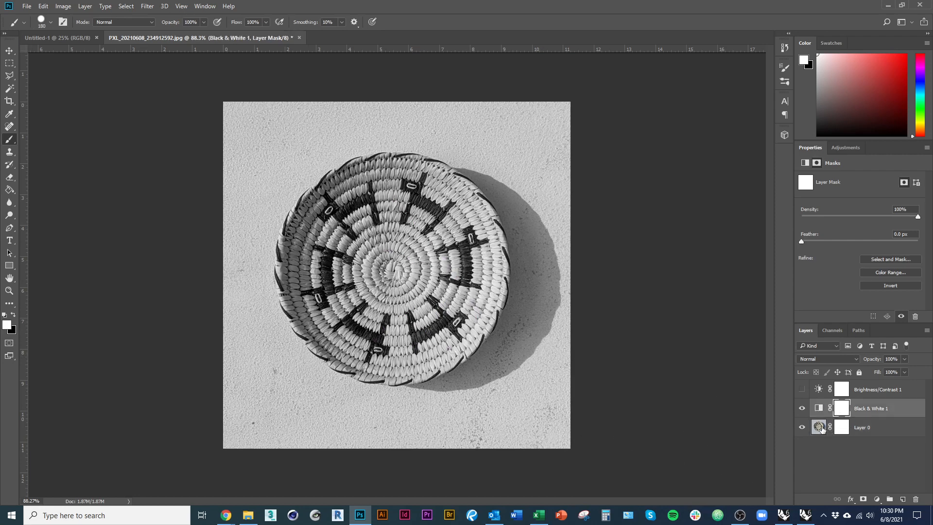
pyautogui.click(820, 409)
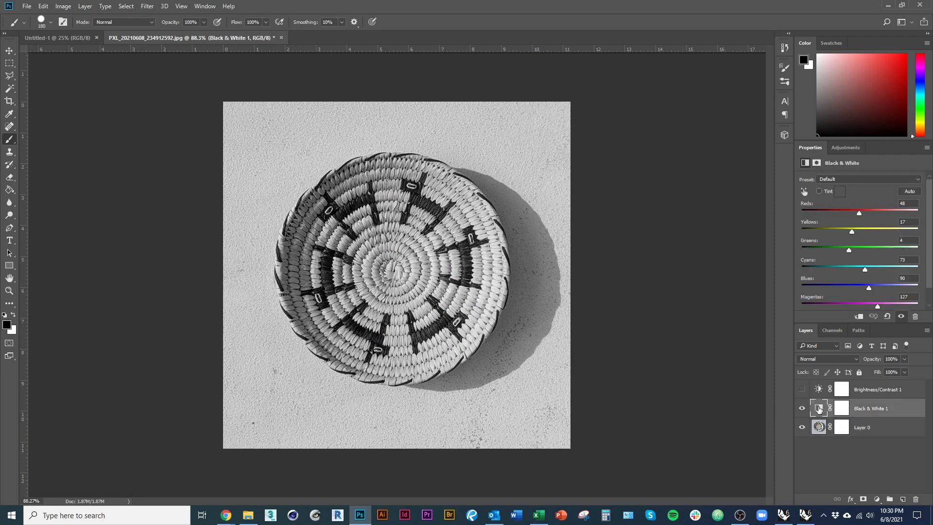
pyautogui.click(843, 410)
pyautogui.click(820, 409)
# Paint a black diagonal stroke across the basket directly on the photo's pixels and undo it
pyautogui.click(819, 428)
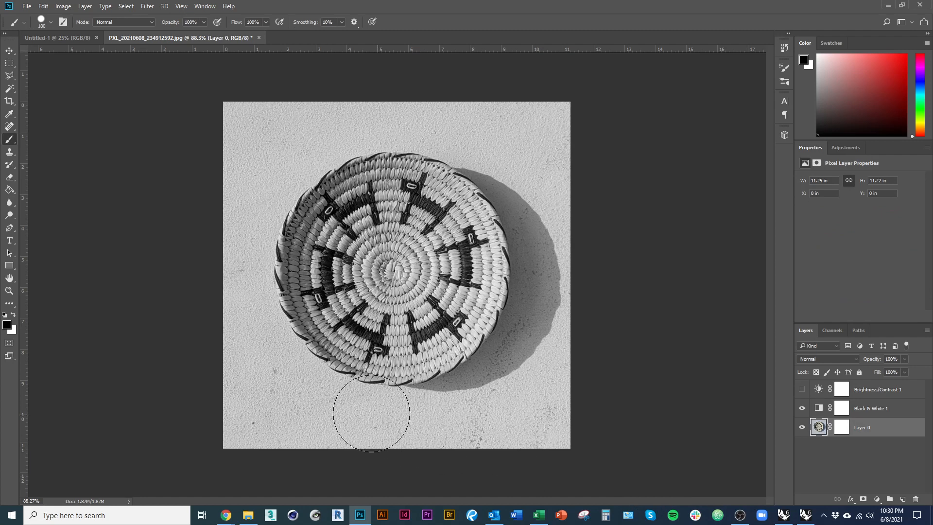
pyautogui.moveTo(445, 227); pyautogui.dragTo(345, 334)
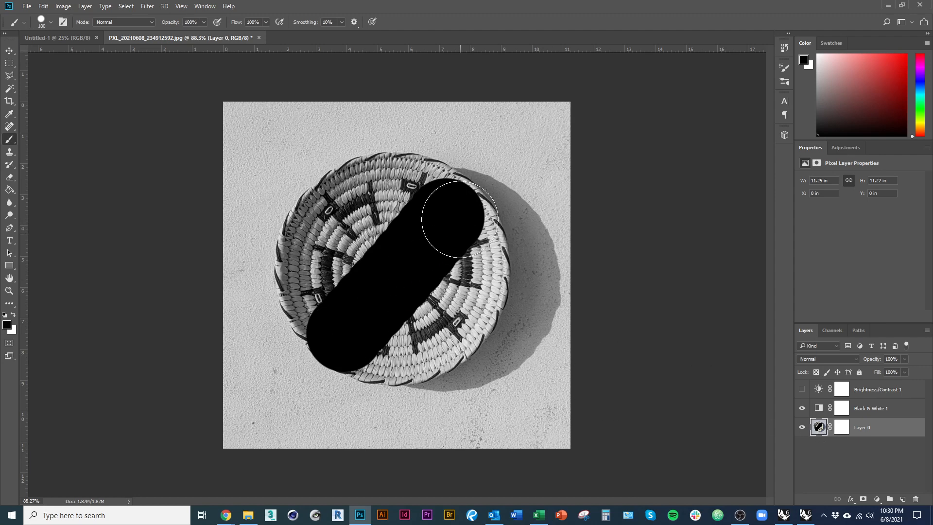
pyautogui.hotkey('ctrl', 'z')
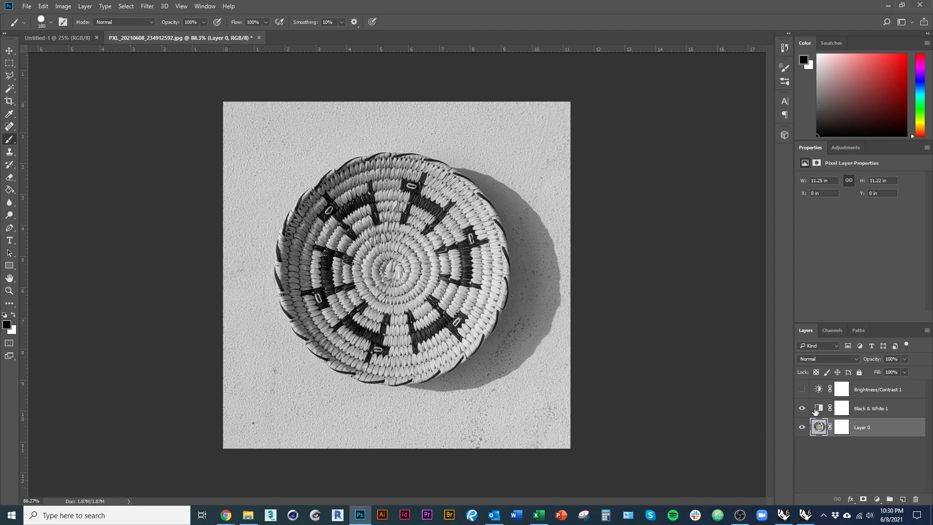
# Paint the basket area black on the Black & White layer's mask with a 180 px brush, and undo the painting
pyautogui.click(840, 411)
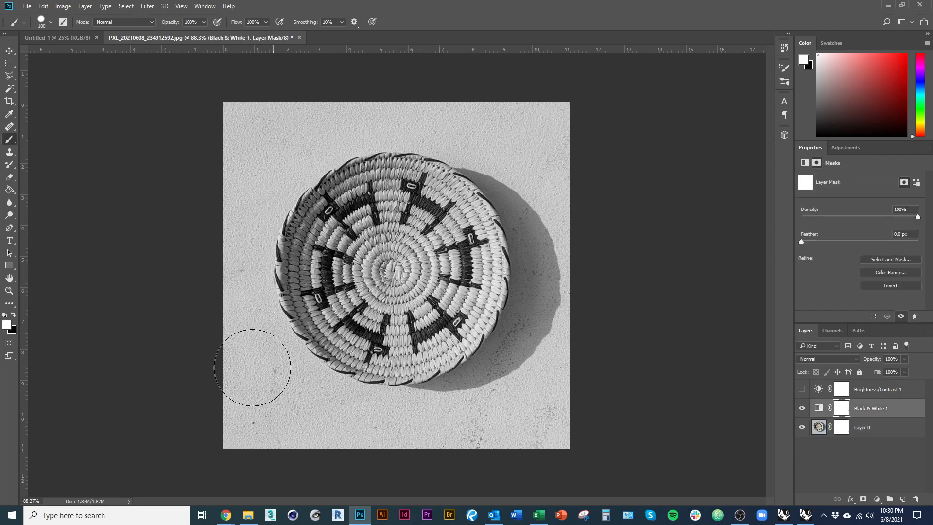
pyautogui.click(14, 315)
pyautogui.moveTo(481, 204)
pyautogui.mouseDown()
pyautogui.moveTo(423, 233)
pyautogui.moveTo(449, 225)
pyautogui.moveTo(384, 387)
pyautogui.moveTo(430, 277)
pyautogui.moveTo(428, 189)
pyautogui.moveTo(312, 252)
pyautogui.mouseUp()
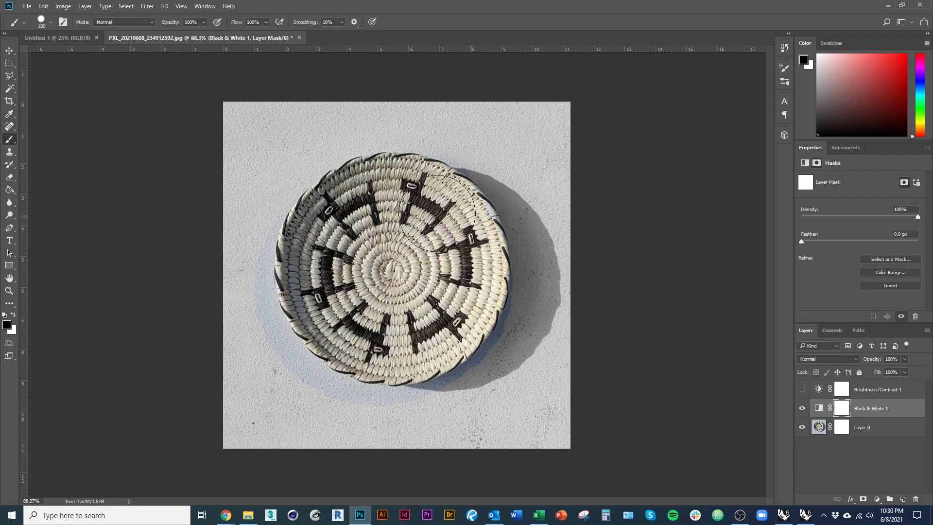
pyautogui.moveTo(470, 237)
pyautogui.mouseDown()
pyautogui.moveTo(387, 190)
pyautogui.moveTo(301, 246)
pyautogui.moveTo(374, 318)
pyautogui.mouseUp()
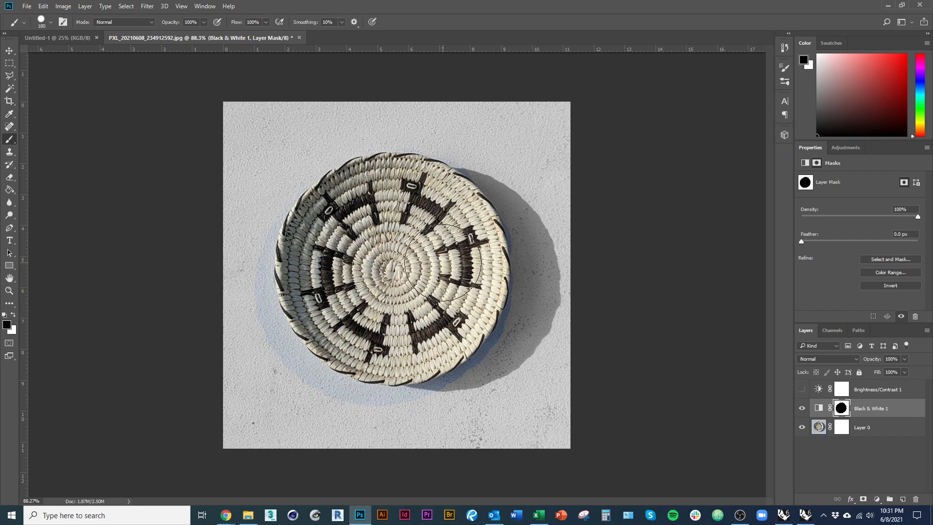
pyautogui.hotkey('ctrl', 'z')
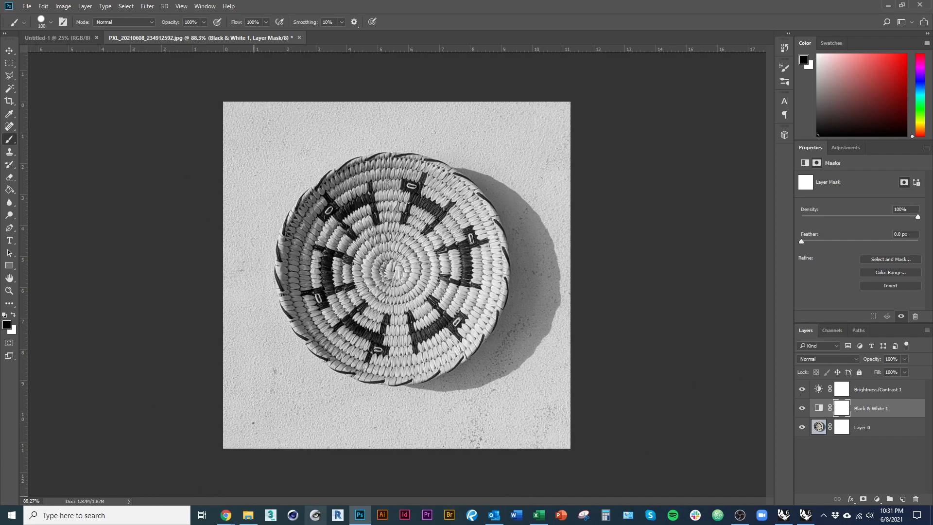
# Paint the basket area black on the Brightness/Contrast layer's mask with a 262 px brush
pyautogui.click(843, 394)
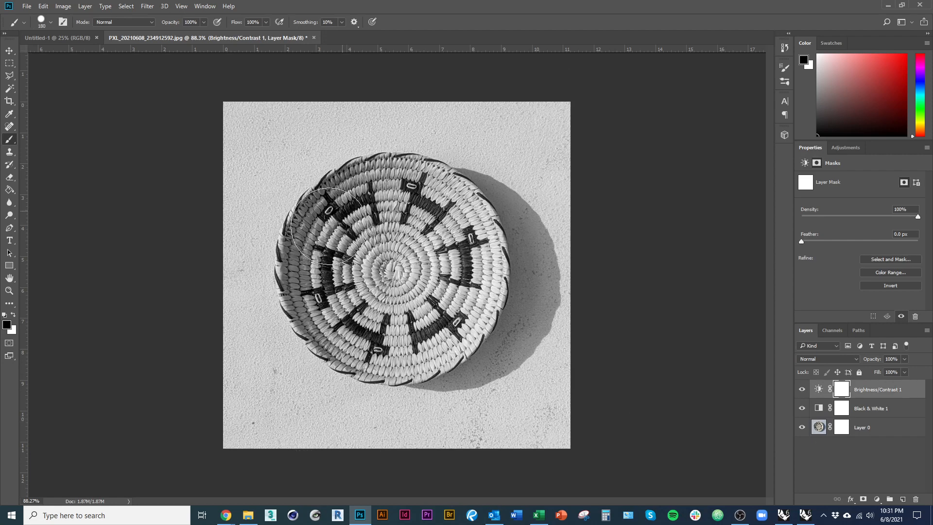
pyautogui.moveTo(332, 326)
pyautogui.mouseDown()
pyautogui.moveTo(350, 355)
pyautogui.moveTo(414, 350)
pyautogui.moveTo(455, 307)
pyautogui.mouseUp()
pyautogui.moveTo(427, 252); pyautogui.dragTo(413, 346)
pyautogui.moveTo(397, 283); pyautogui.dragTo(416, 290)
# Set the Brightness/Contrast layer's Contrast to -17
pyautogui.click(819, 390)
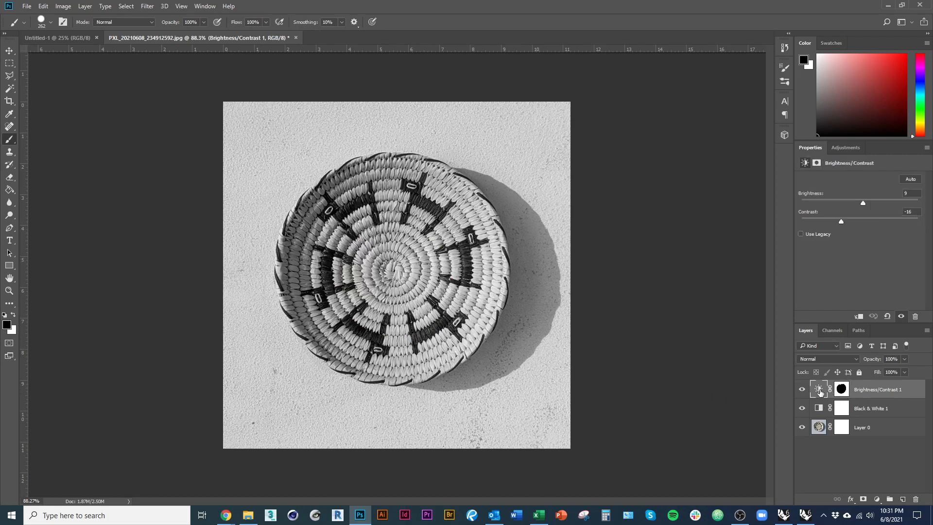
pyautogui.moveTo(841, 222); pyautogui.dragTo(797, 223)
pyautogui.moveTo(721, 247); pyautogui.dragTo(840, 245)
pyautogui.scroll(3, 363, 234)
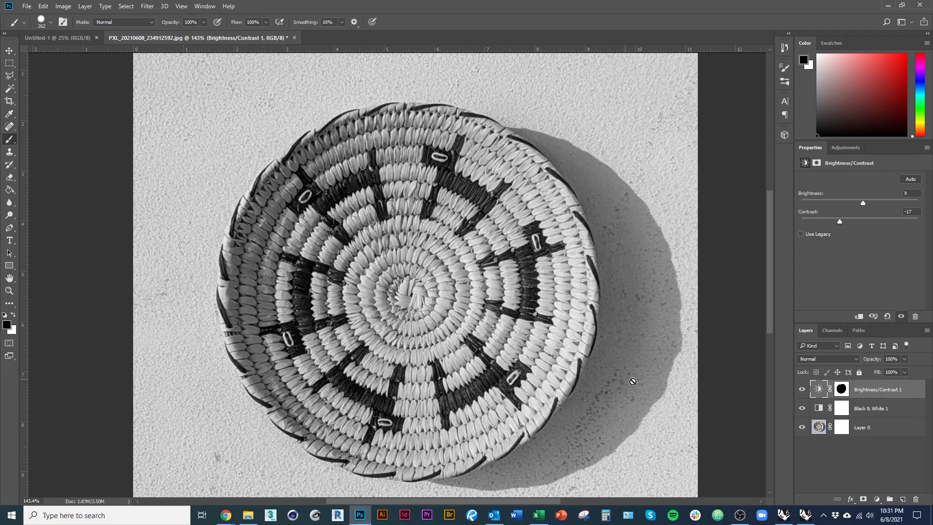
# Set the brush to 117 px with 24% hardness and paint a black test spot beside the basket on the Brightness/Contrast mask
pyautogui.click(843, 390)
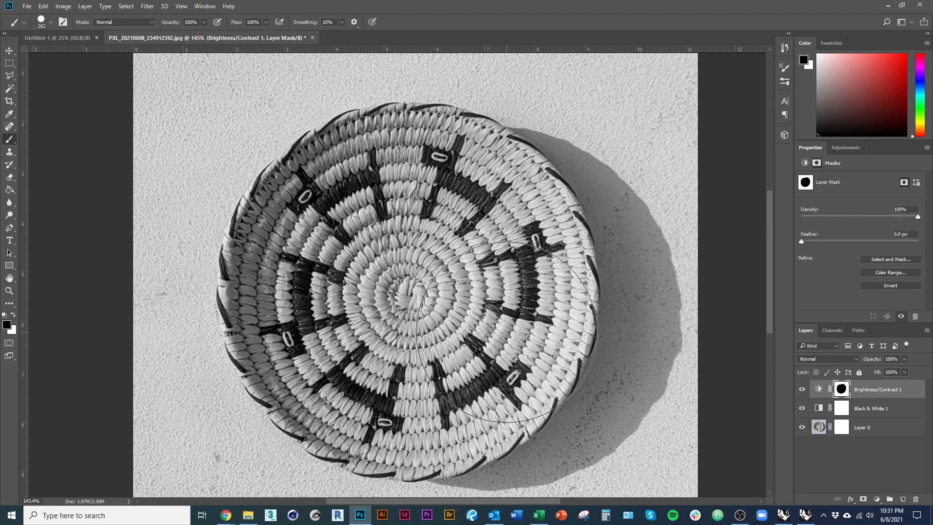
pyautogui.scroll(-2, 357, 275)
pyautogui.hotkey('ctrl', '0')
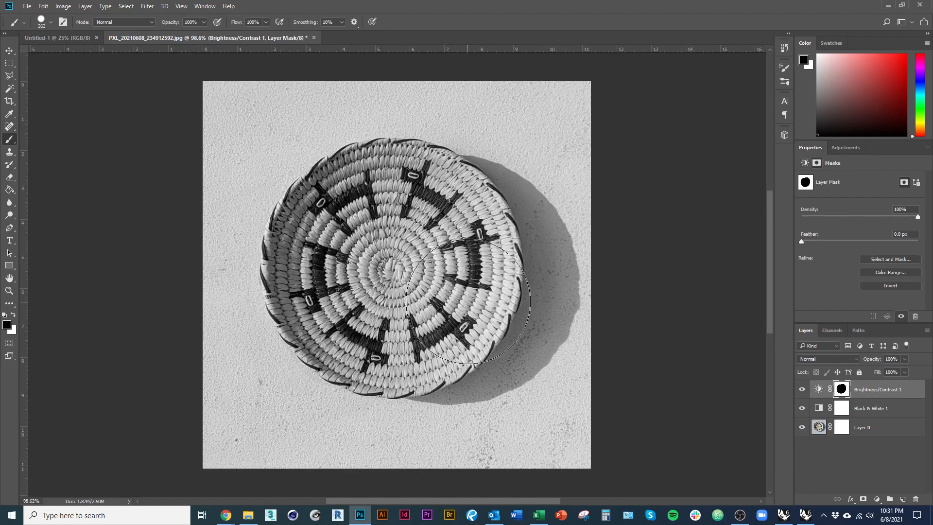
pyautogui.click(51, 22)
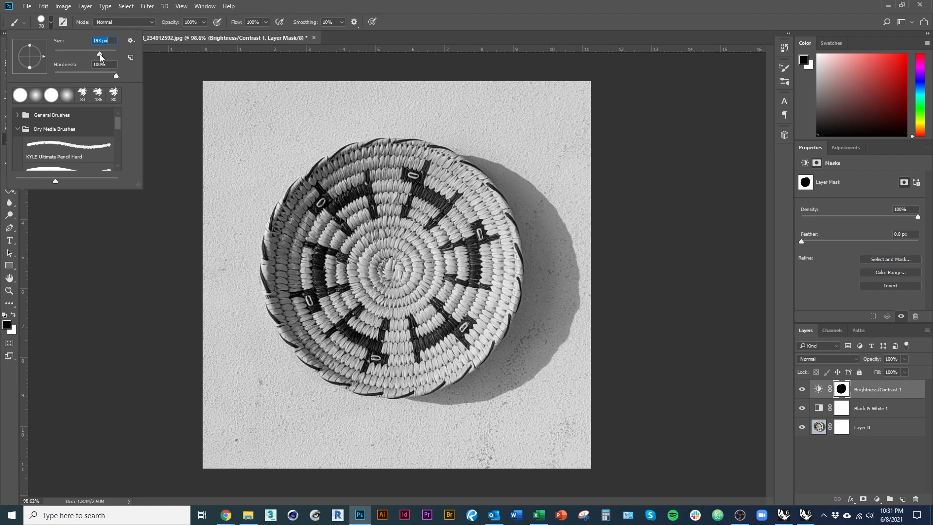
pyautogui.moveTo(117, 77); pyautogui.dragTo(69, 77)
pyautogui.click(263, 140)
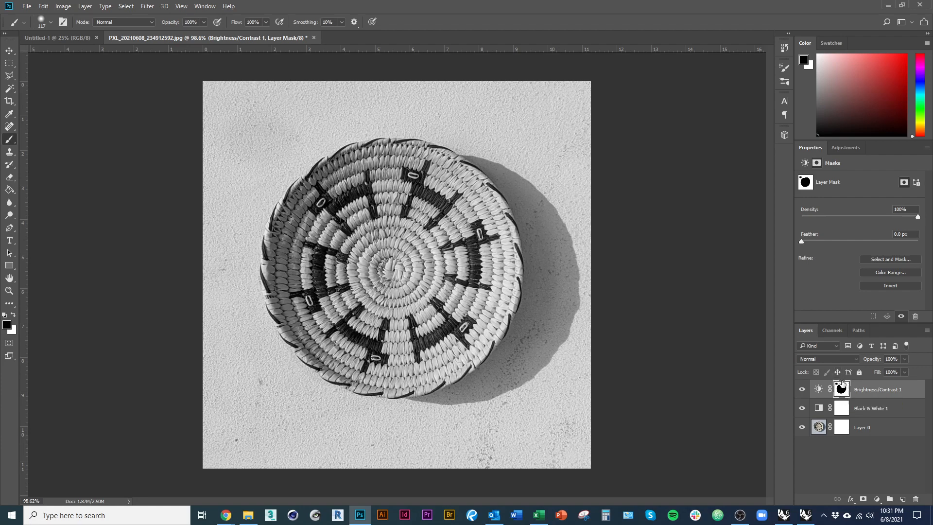
# Display the mask alone and paint a soft black arc above the basket shape and a 100% hardness stroke below it
pyautogui.keyDown('alt'); pyautogui.click(842, 392); pyautogui.keyUp('alt')
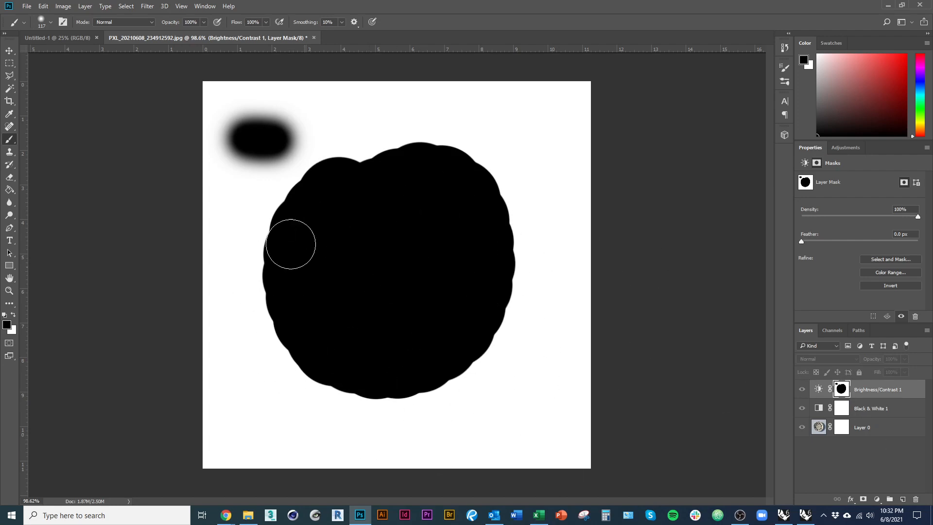
pyautogui.moveTo(325, 117)
pyautogui.mouseDown()
pyautogui.moveTo(375, 105)
pyautogui.moveTo(486, 117)
pyautogui.moveTo(515, 131)
pyautogui.moveTo(554, 204)
pyautogui.moveTo(557, 313)
pyautogui.mouseUp()
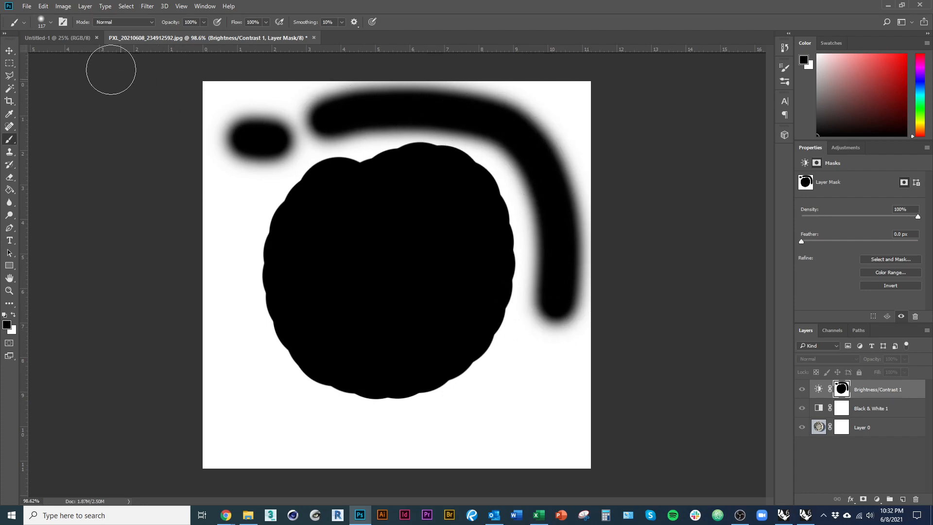
pyautogui.click(51, 23)
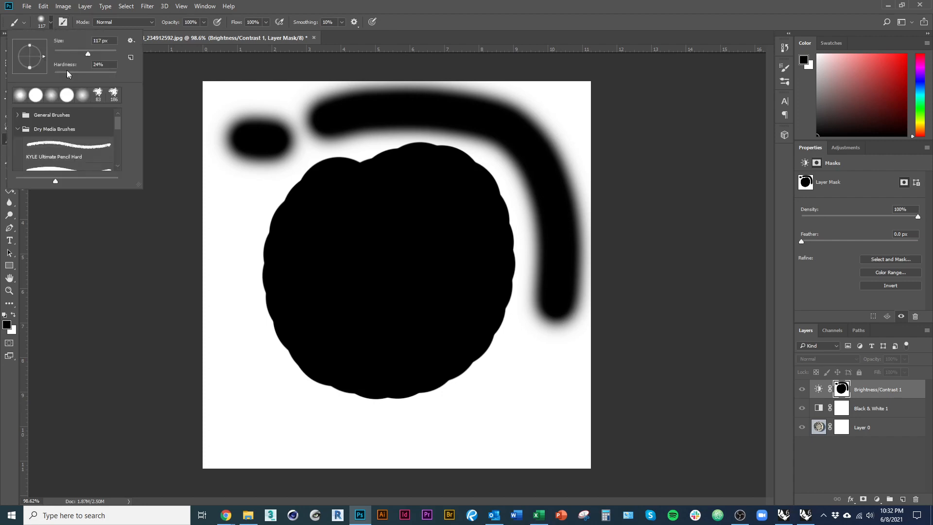
pyautogui.moveTo(70, 78); pyautogui.dragTo(117, 76)
pyautogui.moveTo(226, 223)
pyautogui.mouseDown()
pyautogui.moveTo(240, 366)
pyautogui.moveTo(277, 426)
pyautogui.moveTo(374, 459)
pyautogui.moveTo(468, 448)
pyautogui.mouseUp()
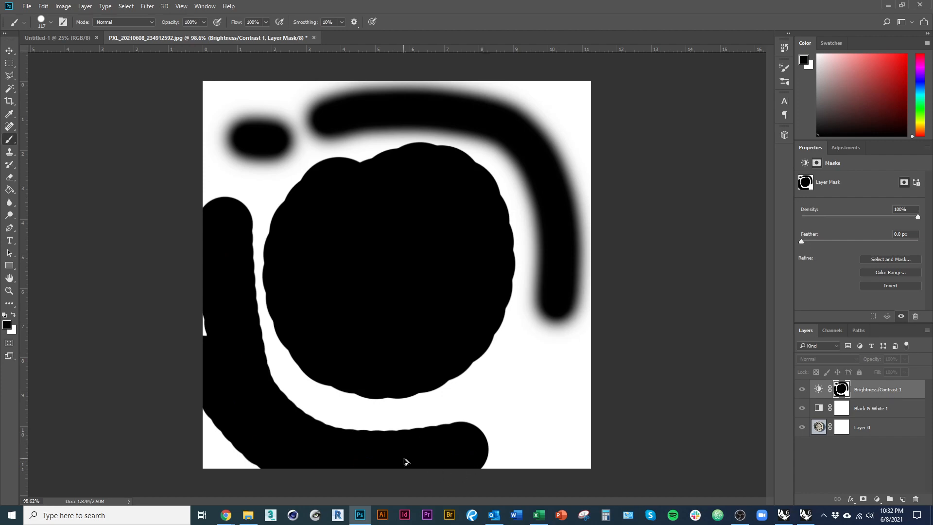
# Undo the three test strokes on the Brightness/Contrast mask and return to the normal image view
pyautogui.hotkey('ctrl', 'z')
pyautogui.hotkey('ctrl', 'z')
pyautogui.hotkey('ctrl', 'z')
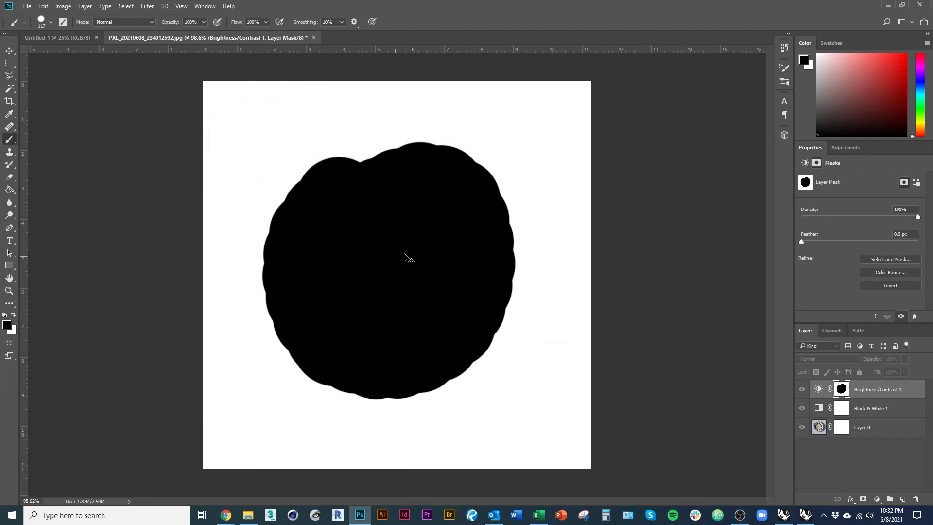
pyautogui.keyDown('alt'); pyautogui.click(846, 394); pyautogui.keyUp('alt')
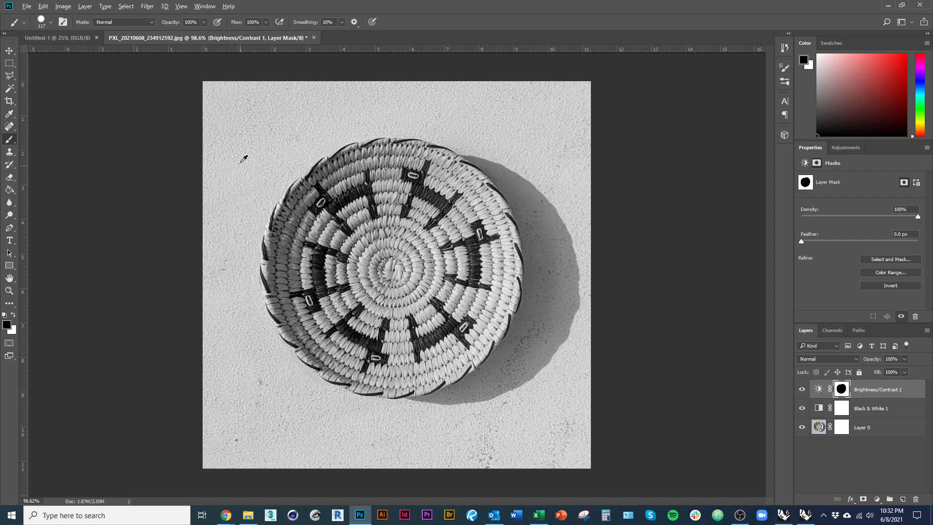
# Enlarge the brush to 221 px and give it a soft edge
pyautogui.moveTo(238, 151)
pyautogui.mouseDown()
pyautogui.moveTo(531, 181)
pyautogui.moveTo(125, 167)
pyautogui.moveTo(302, 169)
pyautogui.moveTo(173, 162)
pyautogui.moveTo(204, 7)
pyautogui.moveTo(236, 309)
pyautogui.moveTo(241, 65)
pyautogui.moveTo(252, 212)
pyautogui.moveTo(243, 157)
pyautogui.mouseUp()
pyautogui.moveTo(350, 251)
pyautogui.mouseDown()
pyautogui.moveTo(365, 261)
pyautogui.moveTo(347, 255)
pyautogui.mouseUp()
pyautogui.moveTo(370, 325)
pyautogui.mouseDown()
pyautogui.moveTo(375, 206)
pyautogui.moveTo(375, 221)
pyautogui.mouseUp()
pyautogui.moveTo(421, 251)
pyautogui.mouseDown()
pyautogui.moveTo(373, 251)
pyautogui.moveTo(437, 252)
pyautogui.moveTo(370, 286)
pyautogui.mouseUp()
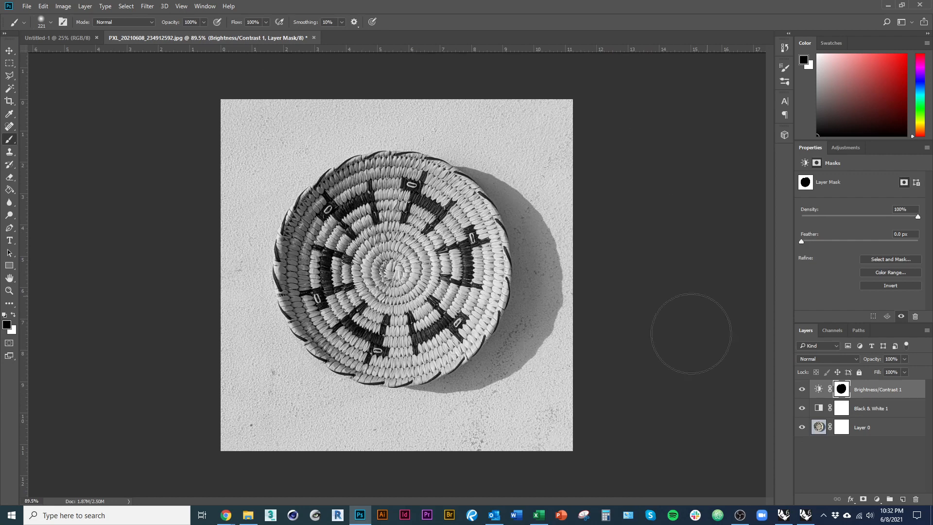
# Look at the variants of the Magic Wand and Polygonal Lasso selection tools, leaving the Magic Wand active
pyautogui.click(10, 90)
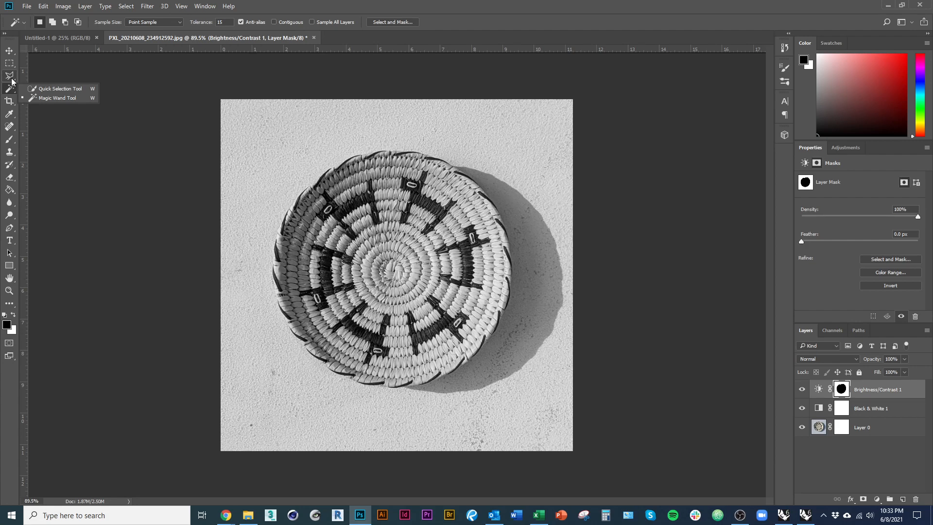
pyautogui.click(11, 80)
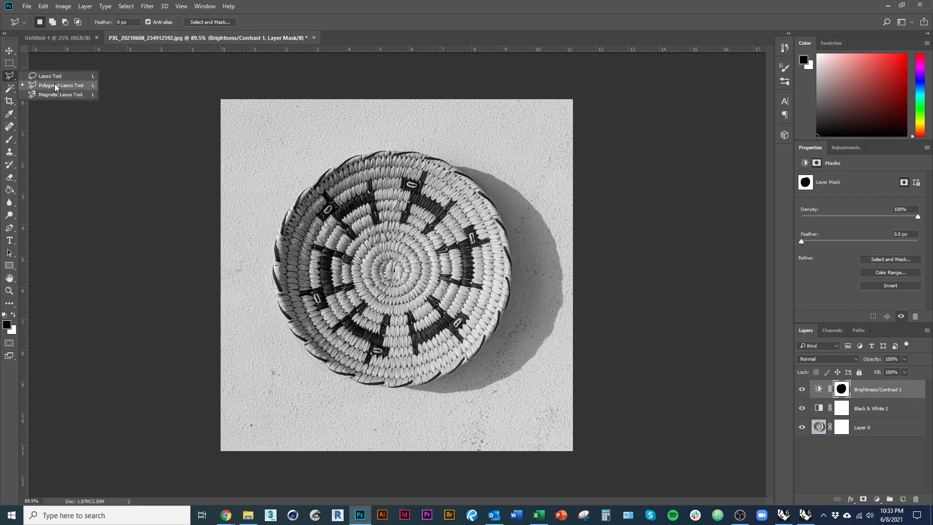
pyautogui.click(10, 89)
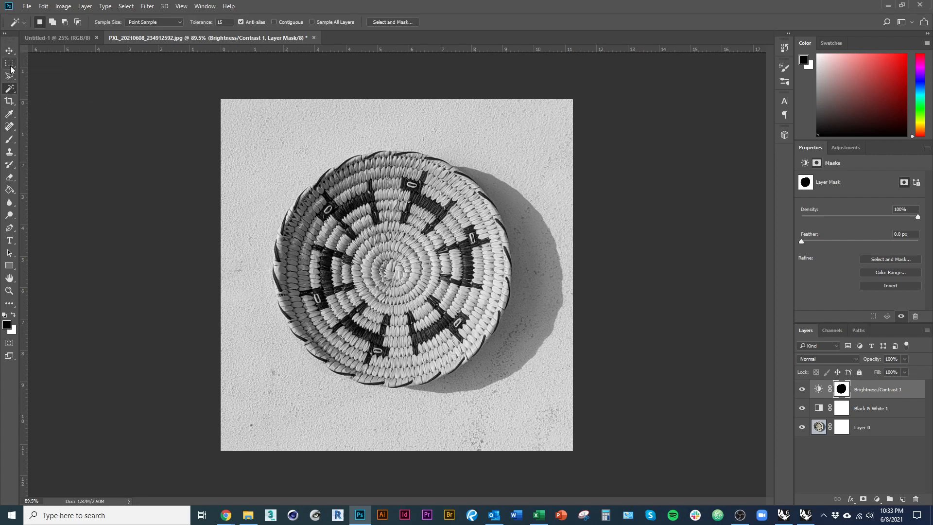
# Target Layer 0's image, try a Magic Wand selection on the basket's light straw, and clear it
pyautogui.rightClick(15, 95)
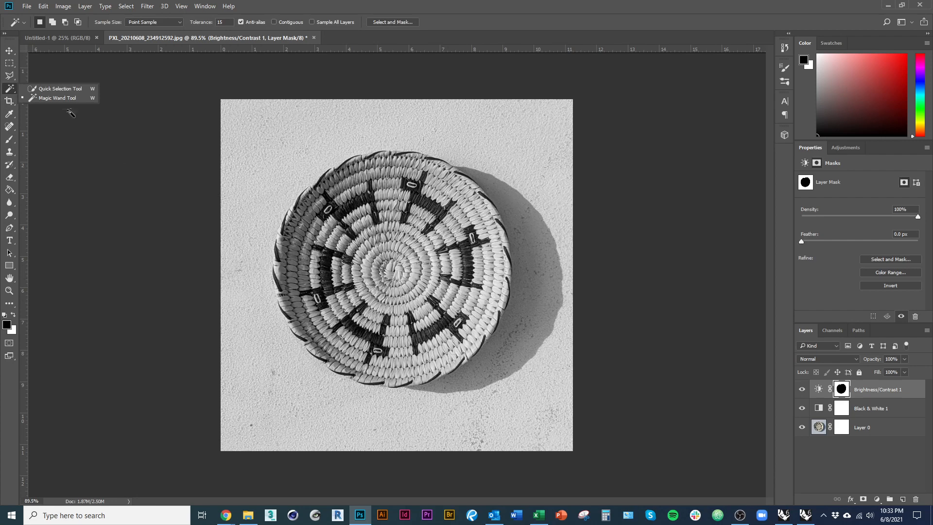
pyautogui.click(819, 431)
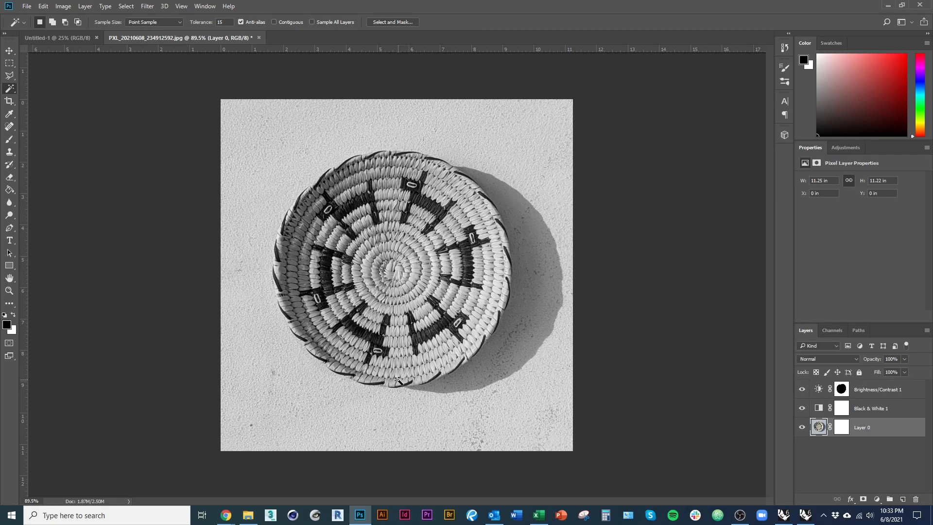
pyautogui.click(337, 351)
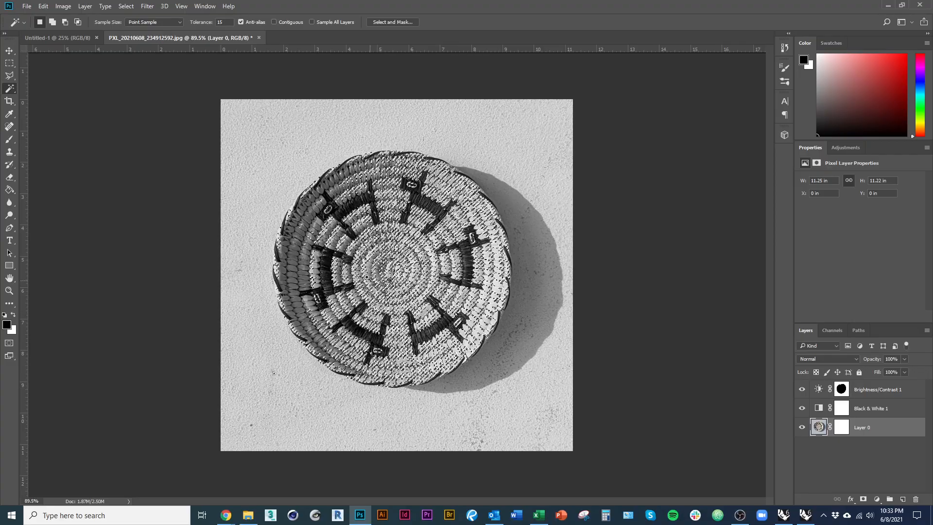
pyautogui.moveTo(367, 273); pyautogui.dragTo(433, 273)
pyautogui.moveTo(267, 227); pyautogui.dragTo(247, 227)
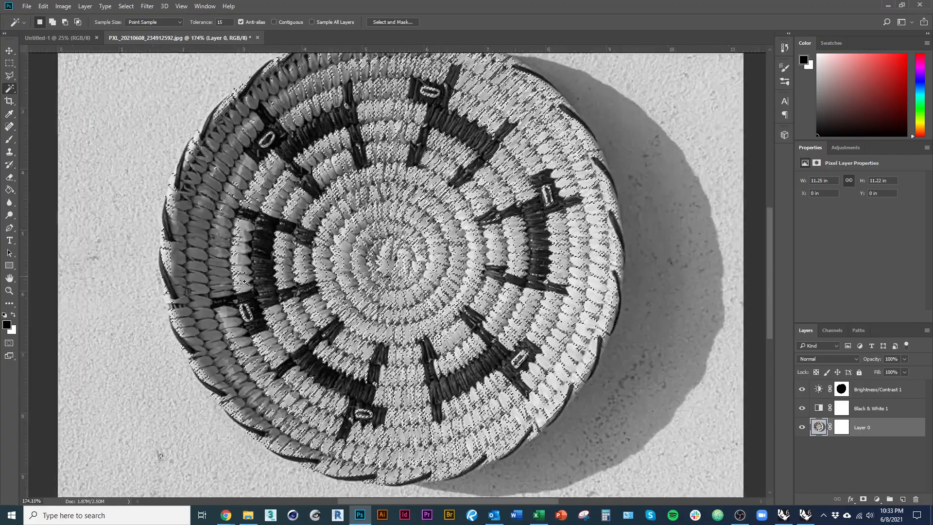
pyautogui.moveTo(248, 287); pyautogui.dragTo(319, 287)
pyautogui.hotkey('ctrl', 'd')
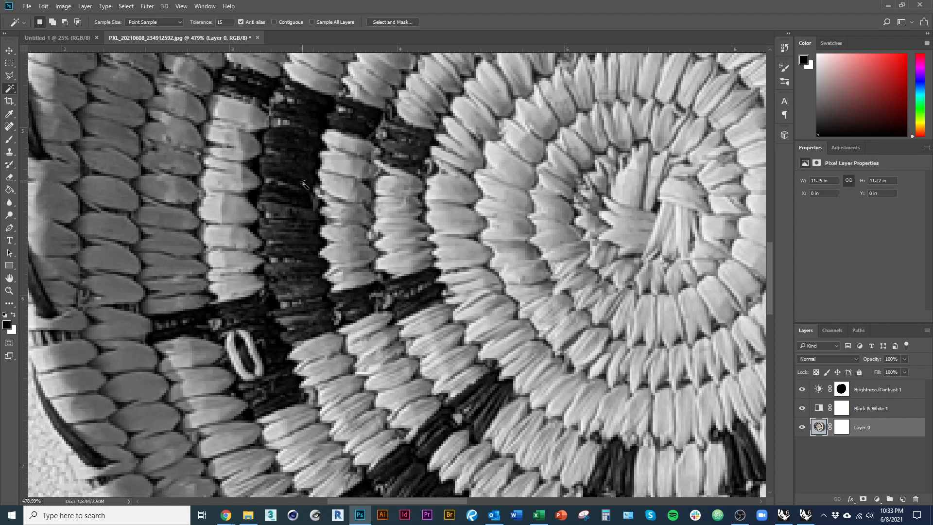
# Select the basket's dark woven pattern on Layer 0 with the Magic Wand at tolerance 15, non-contiguous
pyautogui.scroll(-5, 276, 249)
pyautogui.scroll(5, 294, 193)
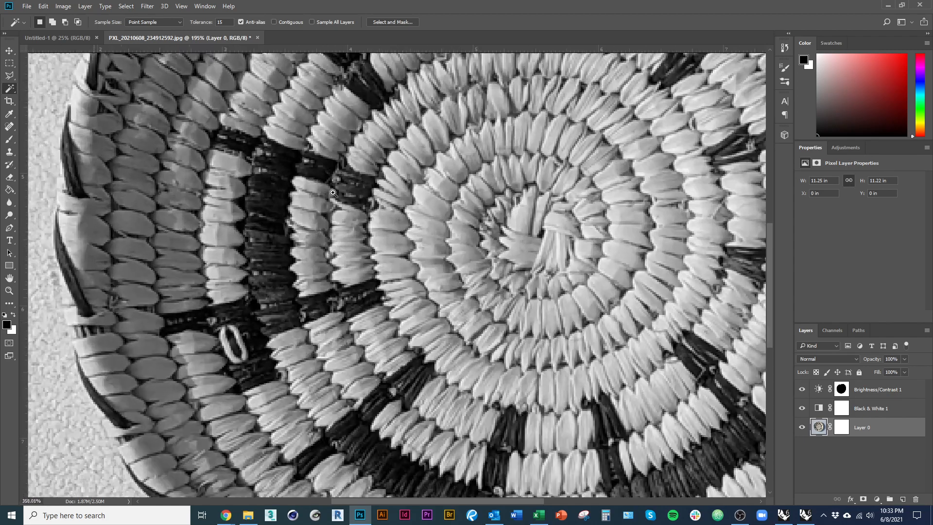
pyautogui.click(255, 235)
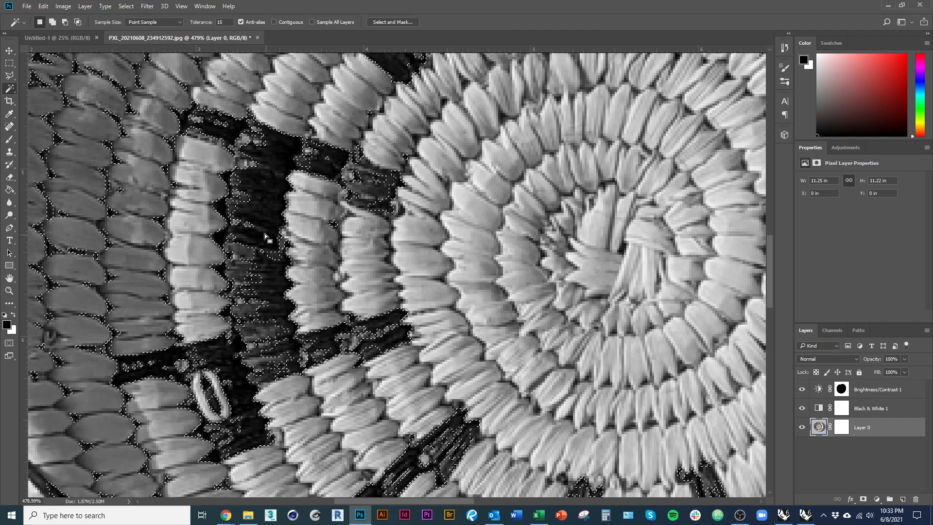
pyautogui.moveTo(251, 206); pyautogui.dragTo(207, 217)
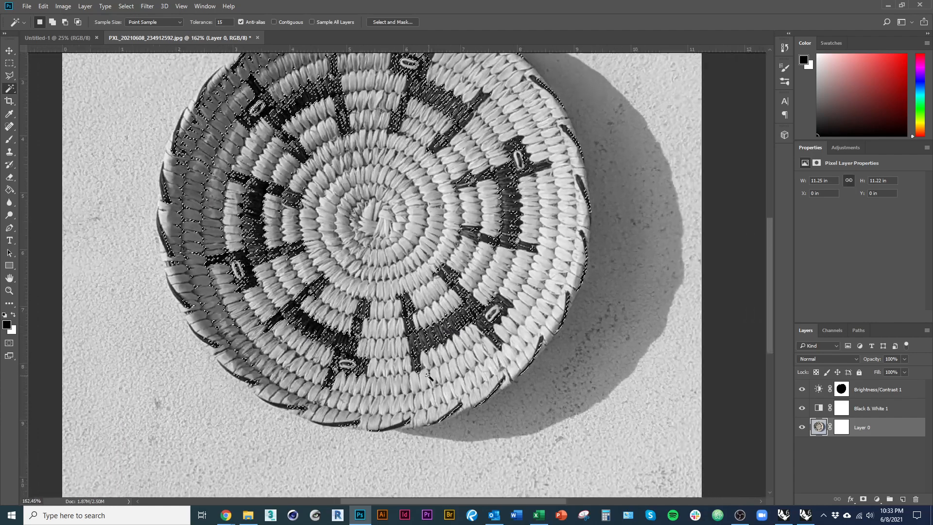
pyautogui.moveTo(396, 225); pyautogui.dragTo(417, 333)
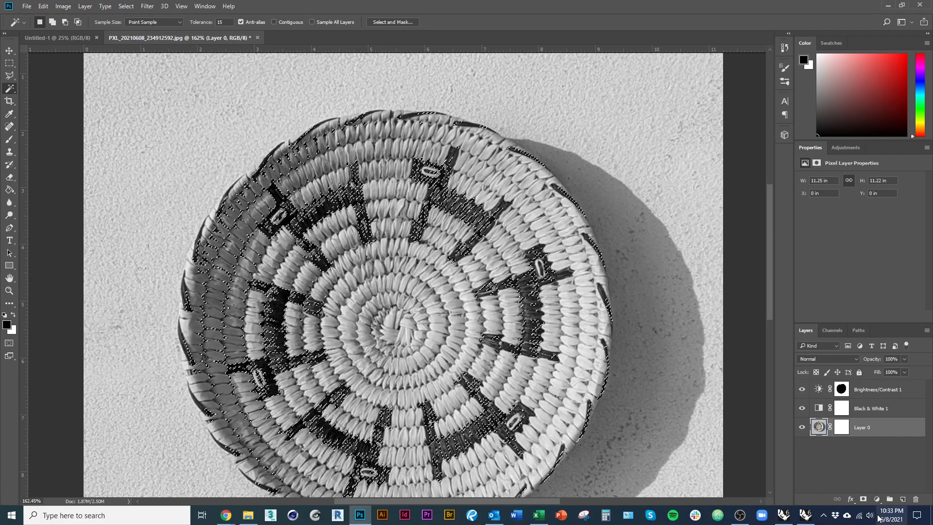
# Replace Layer 0's blank mask with one made from the current selection, and check the mask on its own
pyautogui.rightClick(885, 431)
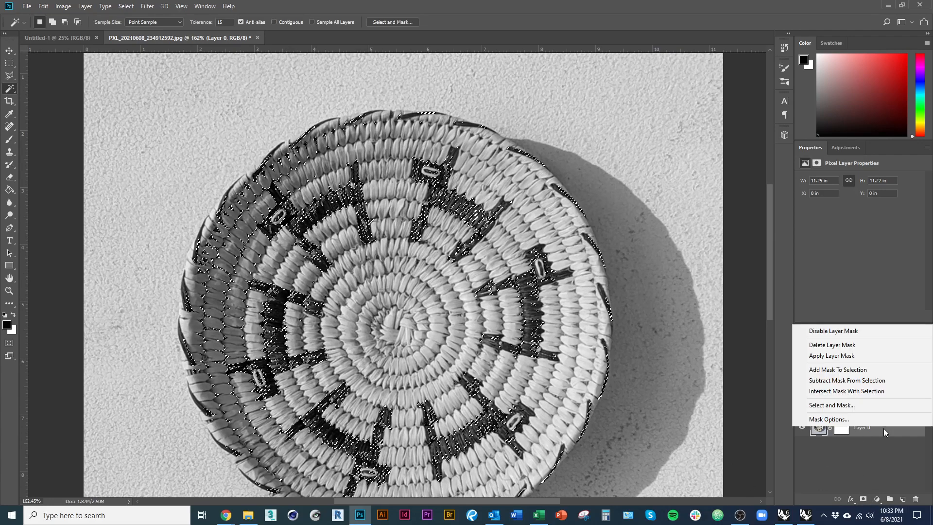
pyautogui.click(846, 345)
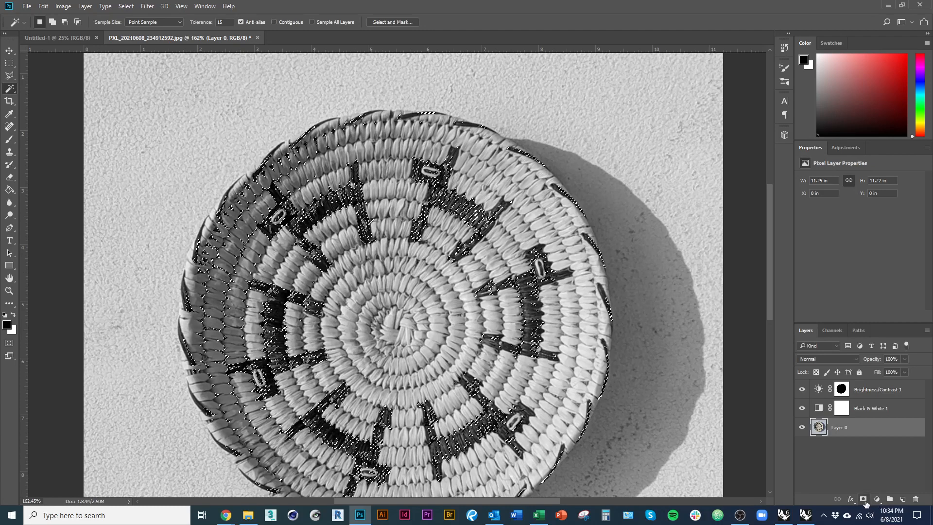
pyautogui.click(863, 499)
pyautogui.scroll(-2, 348, 287)
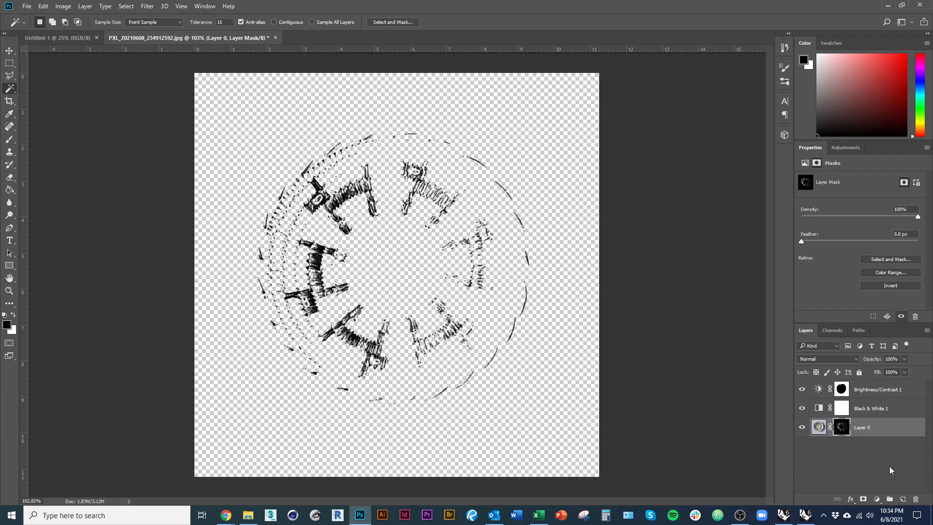
pyautogui.keyDown('alt'); pyautogui.click(843, 427); pyautogui.keyUp('alt')
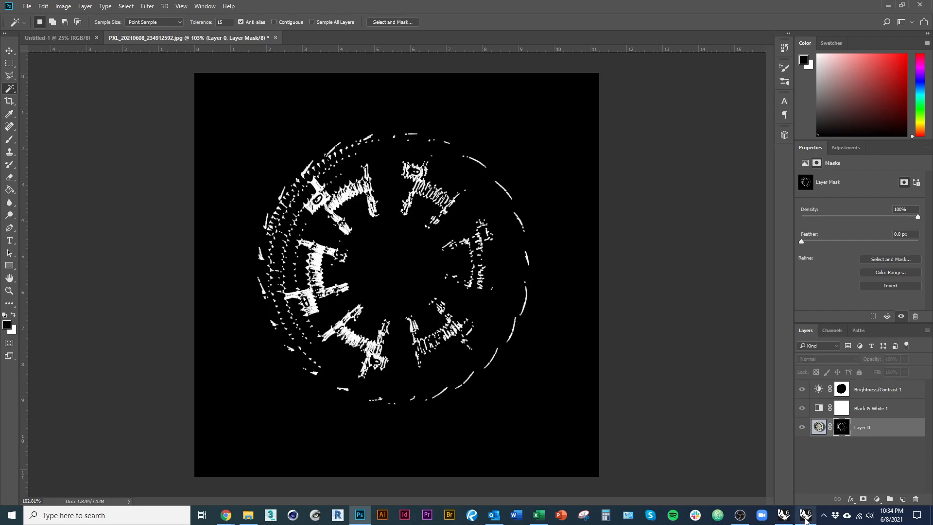
pyautogui.keyDown('alt'); pyautogui.click(845, 431); pyautogui.keyUp('alt')
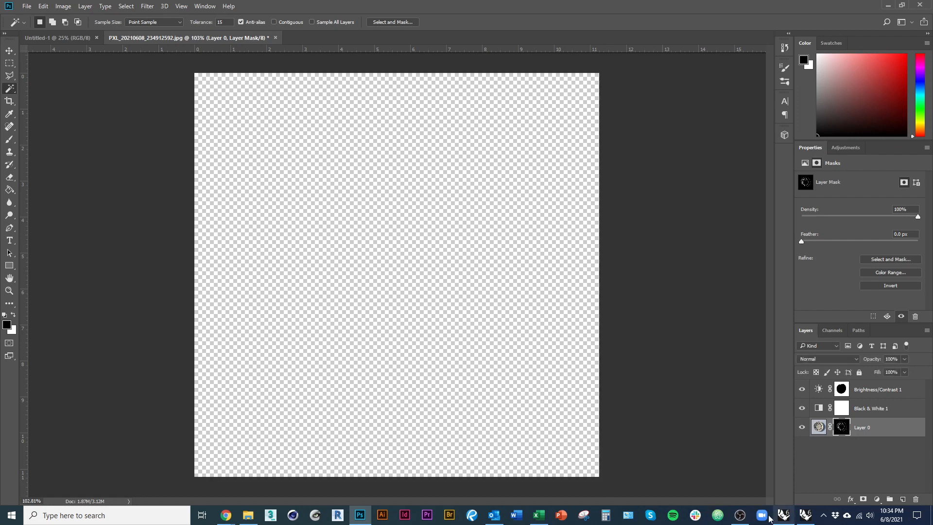
# Try removing Layer 0's mask twice, undoing each attempt
pyautogui.click(920, 500)
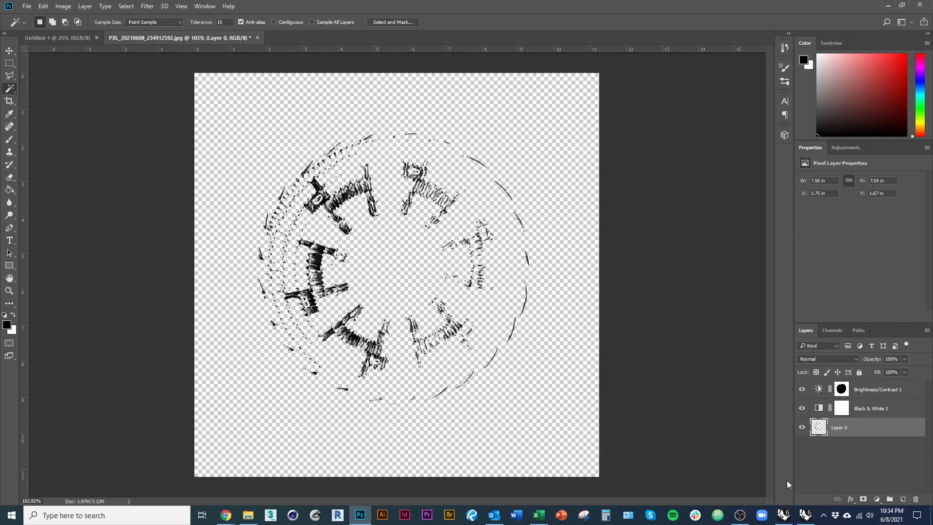
pyautogui.hotkey('ctrl', 'z')
pyautogui.click(845, 428)
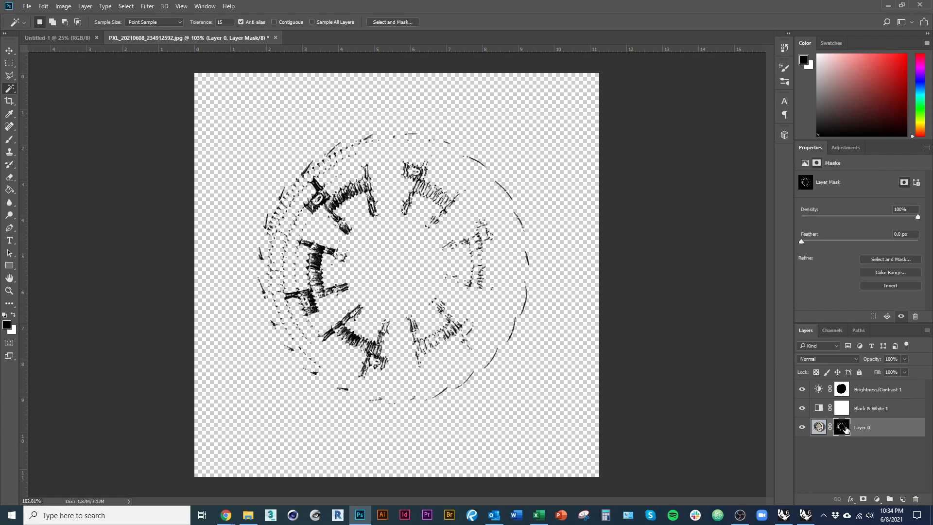
pyautogui.click(919, 499)
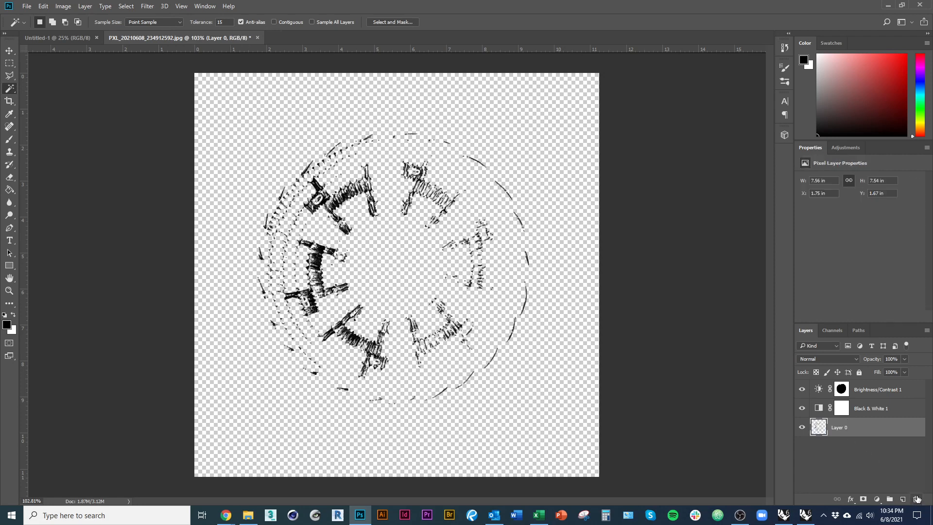
pyautogui.hotkey('ctrl', 'z')
# Delete Layer 0's layer mask to restore the full basket photo
pyautogui.rightClick(843, 432)
pyautogui.click(863, 362)
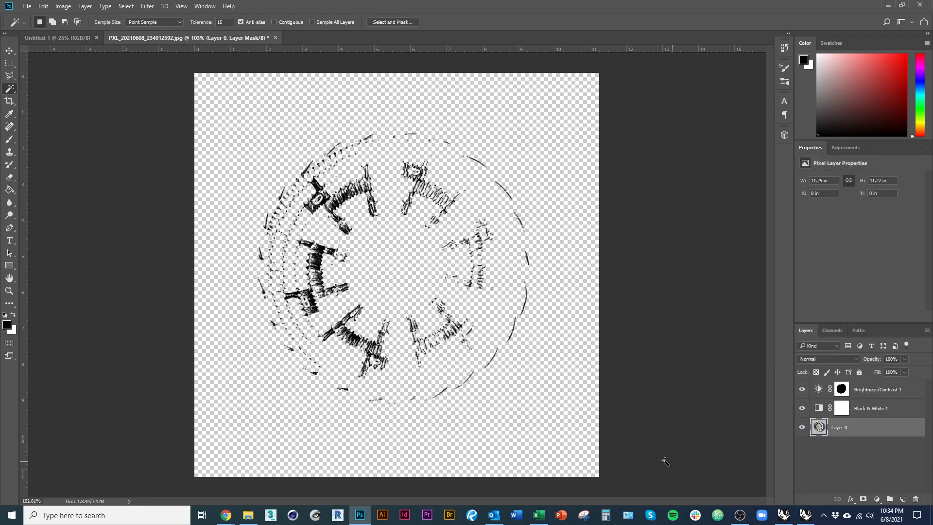
pyautogui.scroll(-3, 375, 308)
pyautogui.scroll(4, 379, 313)
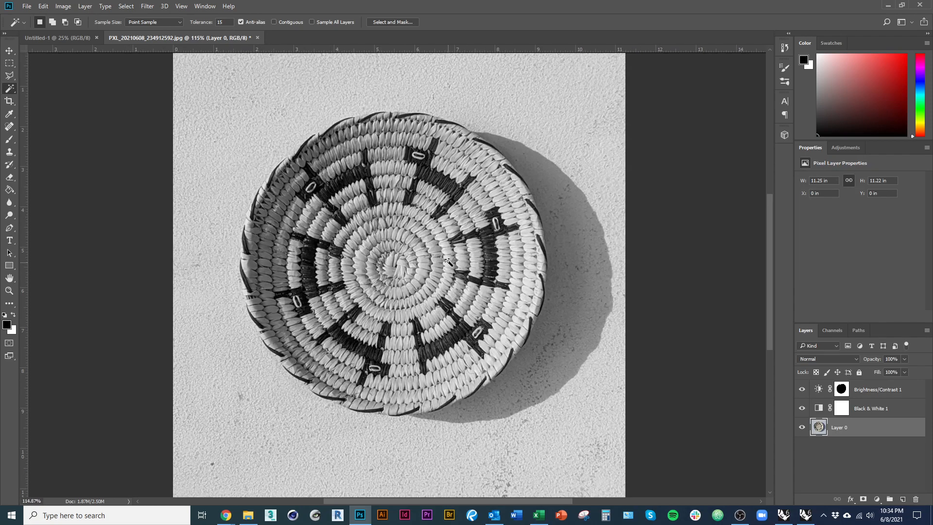
# Examine the basket's light and dark weave, rim and surrounding wall tones at several magnifications
pyautogui.scroll(5, 386, 256)
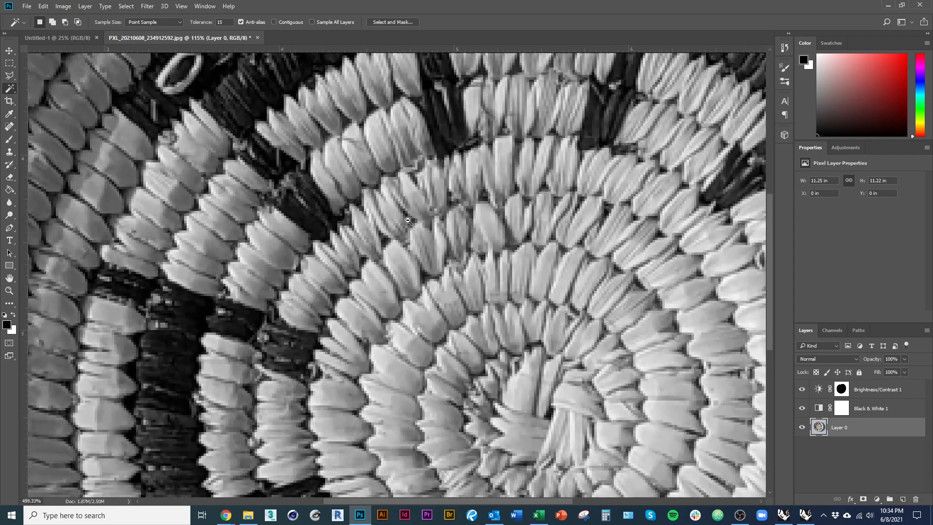
pyautogui.scroll(-2, 253, 272)
pyautogui.scroll(-3, 253, 271)
pyautogui.scroll(3, 387, 373)
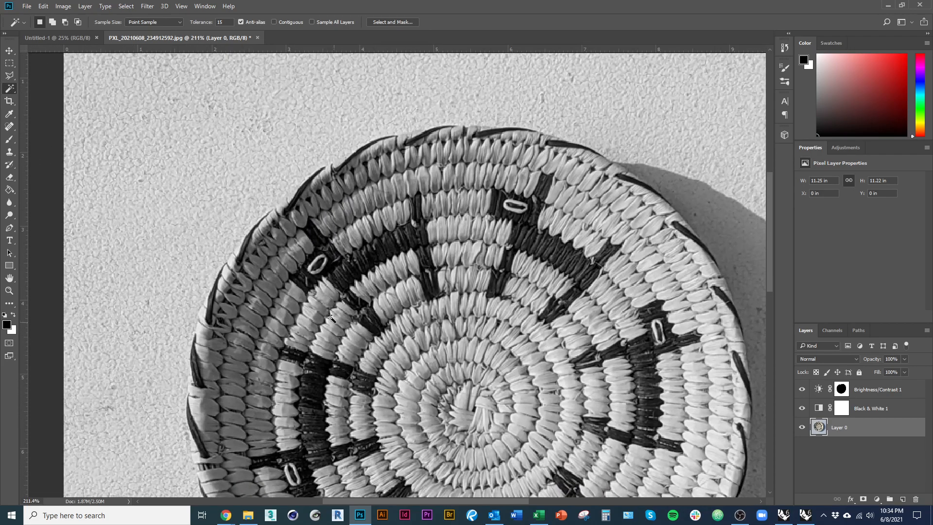
pyautogui.scroll(-3, 330, 317)
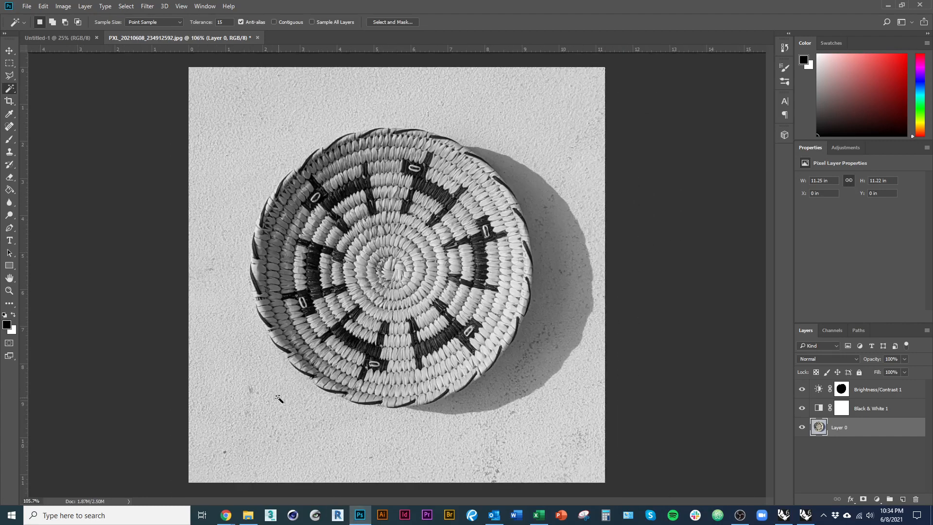
pyautogui.click(278, 398)
pyautogui.hotkey('ctrl', 'd')
pyautogui.scroll(3, 428, 352)
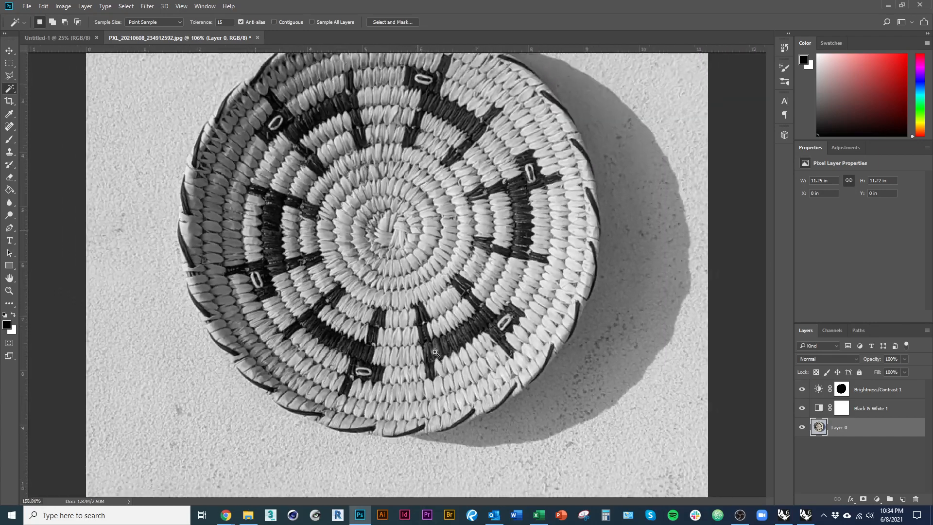
pyautogui.scroll(-1, 435, 353)
pyautogui.scroll(4, 432, 353)
pyautogui.scroll(-3, 432, 353)
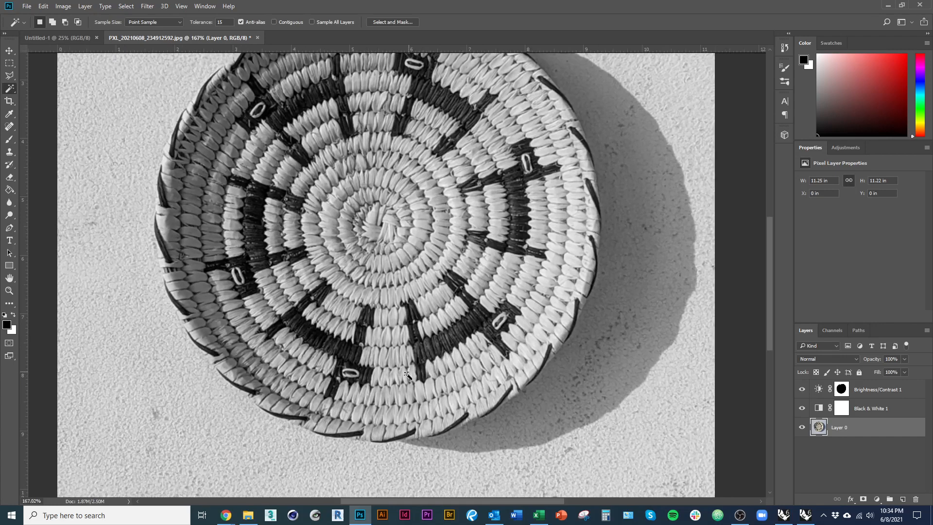
pyautogui.scroll(-3, 369, 332)
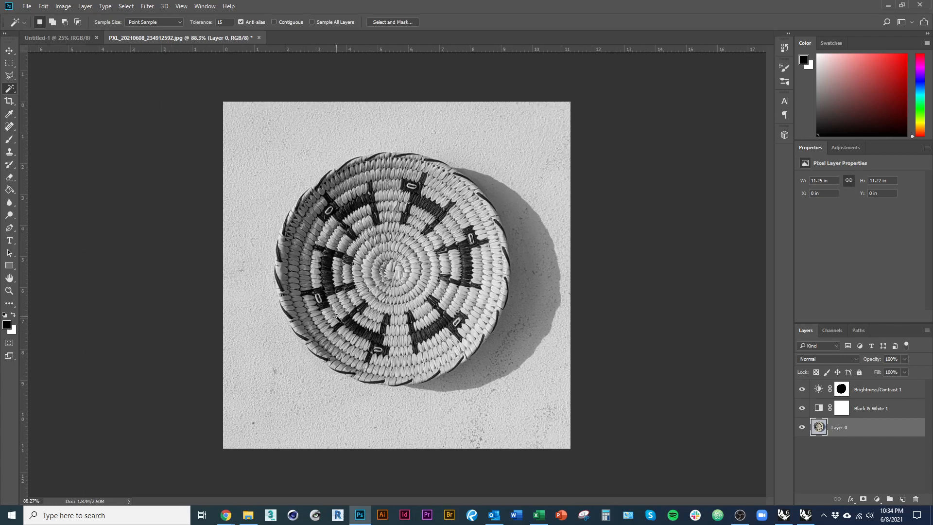
pyautogui.scroll(3, 378, 311)
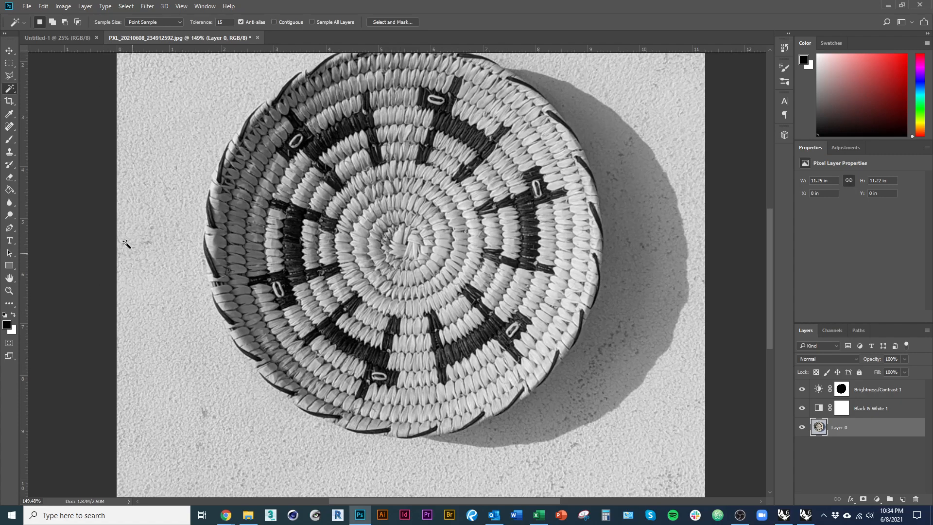
# Switch to the Quick Selection Tool and enlarge its brush to 50 px
pyautogui.rightClick(10, 90)
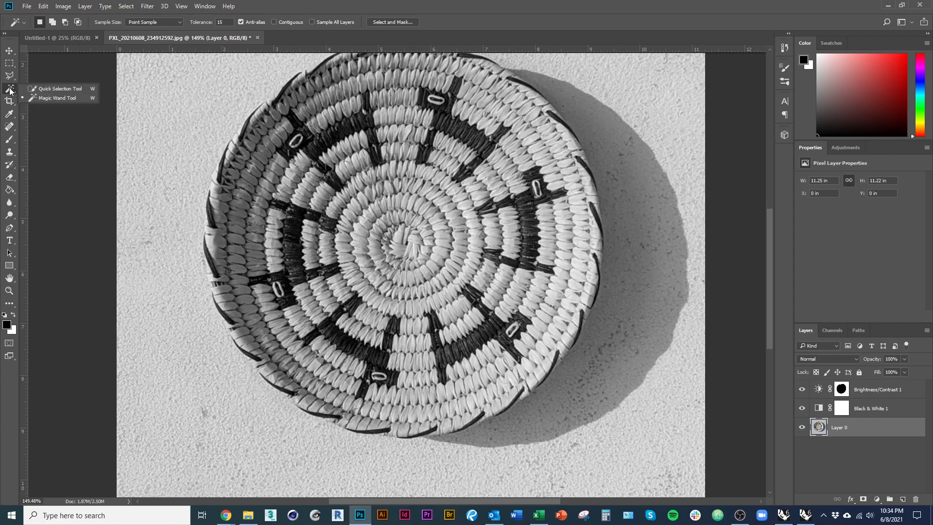
pyautogui.click(51, 89)
pyautogui.scroll(-3, 294, 328)
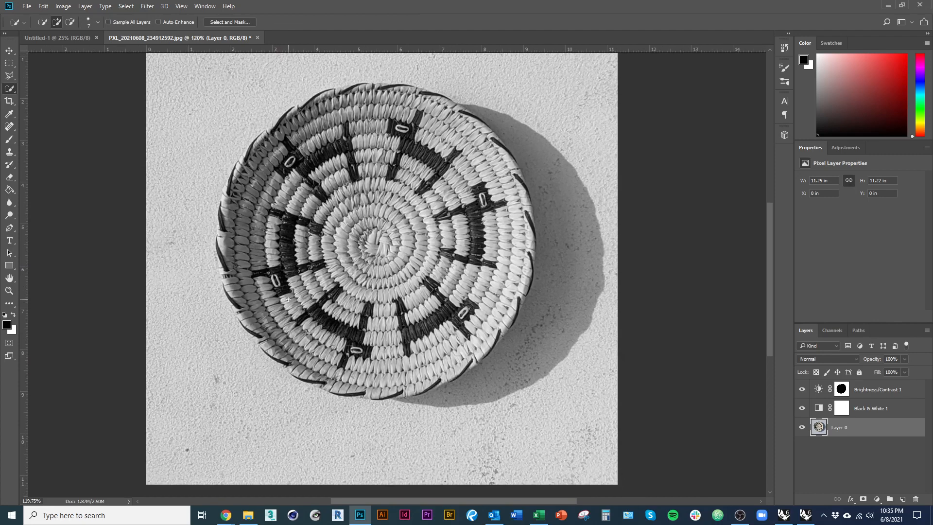
pyautogui.moveTo(282, 303); pyautogui.dragTo(295, 303)
pyautogui.moveTo(234, 254)
pyautogui.mouseDown()
pyautogui.moveTo(268, 263)
pyautogui.moveTo(239, 255)
pyautogui.mouseUp()
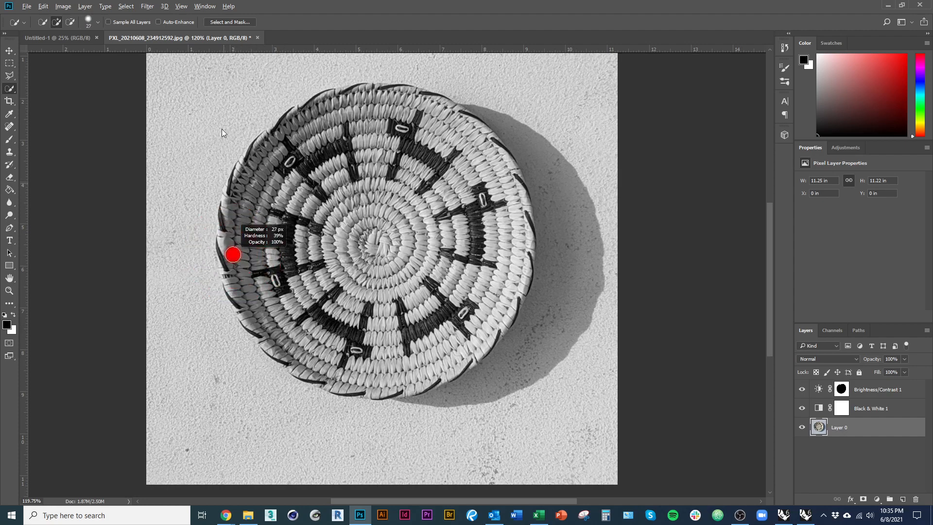
pyautogui.moveTo(228, 13); pyautogui.dragTo(227, 141)
pyautogui.moveTo(242, 271)
pyautogui.mouseDown()
pyautogui.moveTo(270, 264)
pyautogui.moveTo(248, 263)
pyautogui.mouseUp()
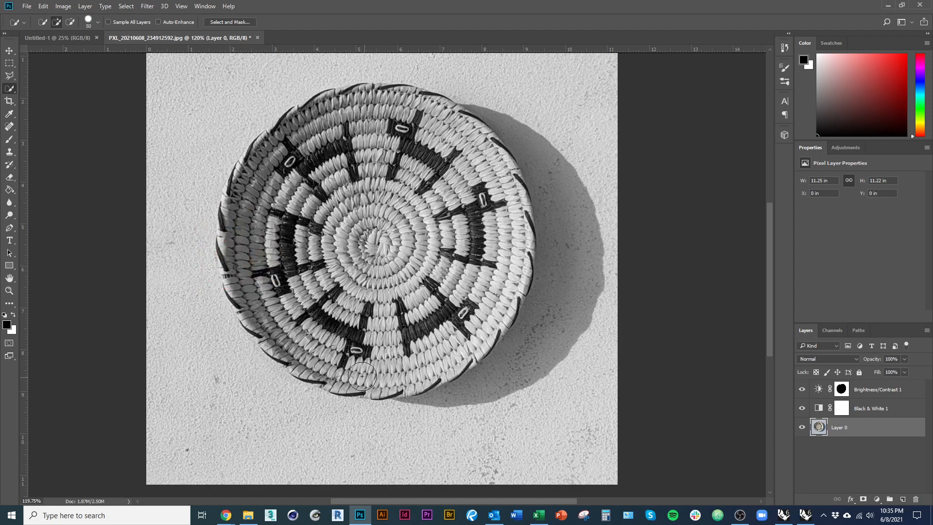
# Quick-select the basket's outer weave from its bottom edge around to its left side on Layer 0
pyautogui.scroll(5, 343, 367)
pyautogui.moveTo(415, 391)
pyautogui.mouseDown()
pyautogui.moveTo(301, 356)
pyautogui.moveTo(182, 257)
pyautogui.moveTo(208, 308)
pyautogui.moveTo(154, 227)
pyautogui.moveTo(117, 140)
pyautogui.moveTo(119, 166)
pyautogui.moveTo(124, 172)
pyautogui.moveTo(114, 120)
pyautogui.moveTo(121, 161)
pyautogui.moveTo(112, 130)
pyautogui.mouseUp()
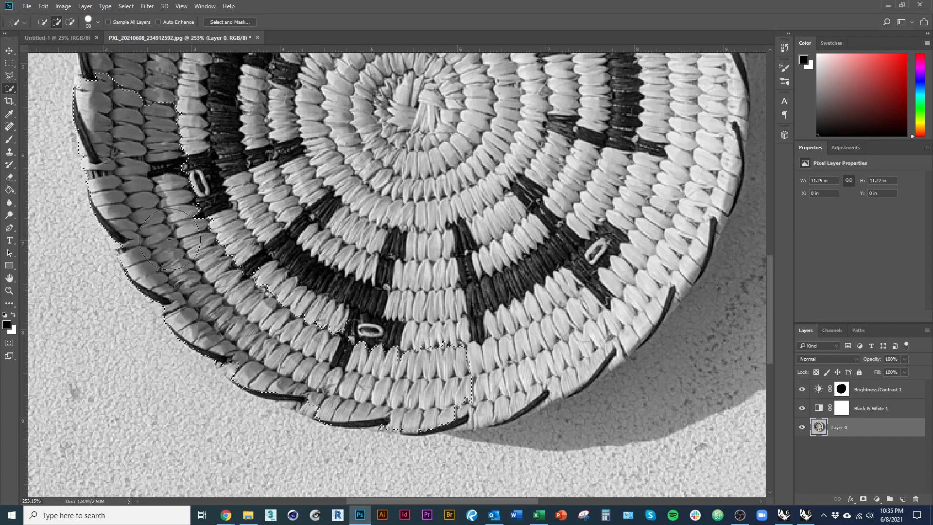
pyautogui.scroll(-4, 192, 356)
pyautogui.scroll(-1, 192, 356)
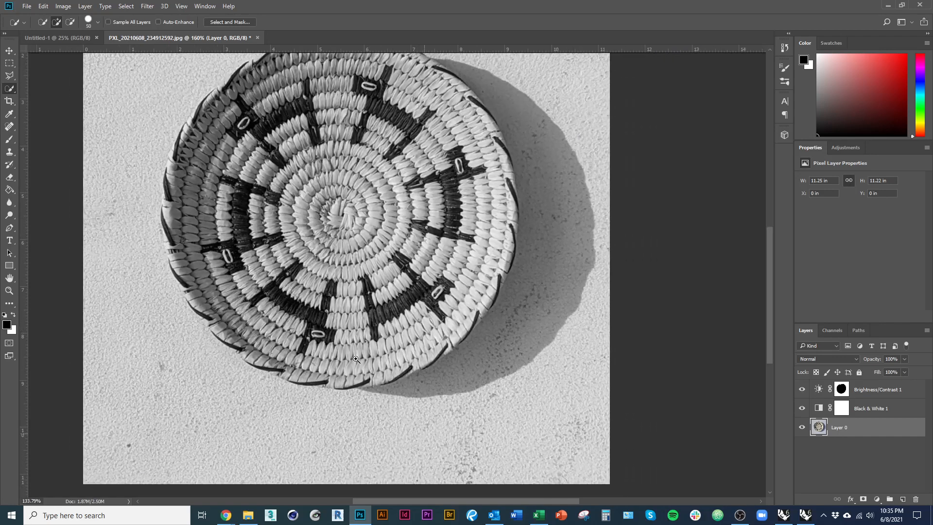
# Hide the Black & White 1 and Brightness/Contrast 1 layers and extend the quick selection across the basket
pyautogui.click(802, 408)
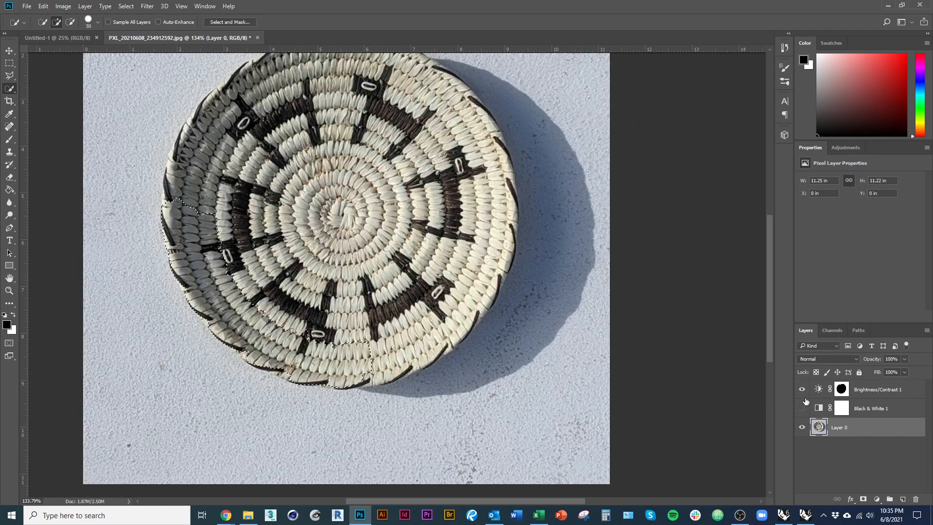
pyautogui.click(802, 390)
pyautogui.scroll(5, 182, 154)
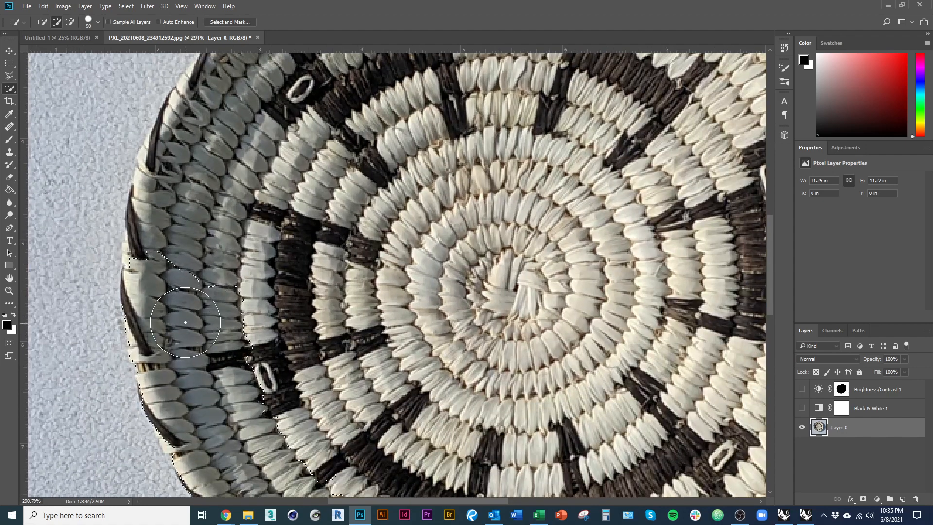
pyautogui.moveTo(185, 322)
pyautogui.mouseDown()
pyautogui.moveTo(176, 220)
pyautogui.moveTo(229, 133)
pyautogui.moveTo(249, 186)
pyautogui.moveTo(230, 179)
pyautogui.moveTo(224, 351)
pyautogui.moveTo(199, 349)
pyautogui.moveTo(203, 316)
pyautogui.moveTo(325, 195)
pyautogui.moveTo(266, 217)
pyautogui.moveTo(393, 157)
pyautogui.moveTo(449, 150)
pyautogui.moveTo(477, 198)
pyautogui.moveTo(347, 277)
pyautogui.moveTo(310, 278)
pyautogui.moveTo(315, 222)
pyautogui.moveTo(485, 271)
pyautogui.moveTo(377, 192)
pyautogui.moveTo(466, 162)
pyautogui.moveTo(559, 177)
pyautogui.moveTo(650, 236)
pyautogui.moveTo(613, 331)
pyautogui.moveTo(441, 258)
pyautogui.moveTo(560, 308)
pyautogui.moveTo(442, 363)
pyautogui.moveTo(303, 345)
pyautogui.moveTo(383, 340)
pyautogui.mouseUp()
pyautogui.scroll(-6, 372, 268)
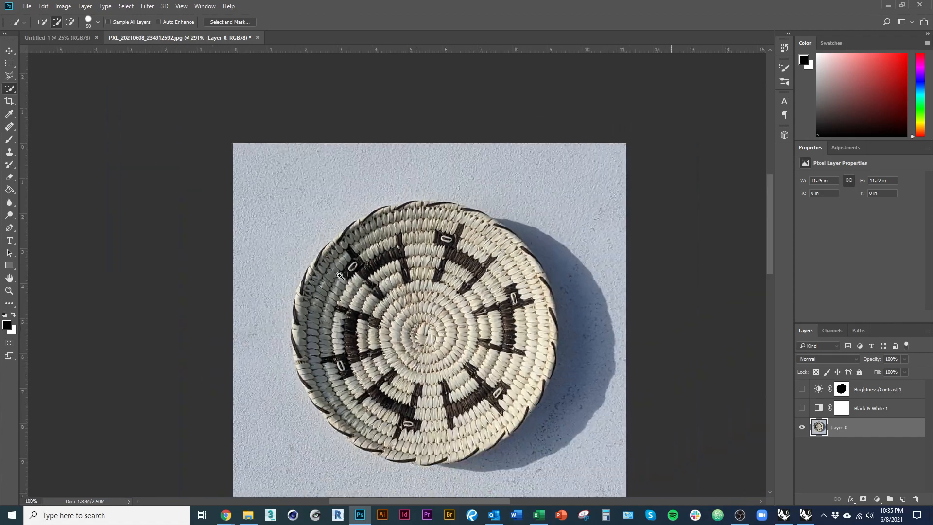
# Extend the quick selection on Layer 0 over the basket's top rim
pyautogui.scroll(7, 449, 151)
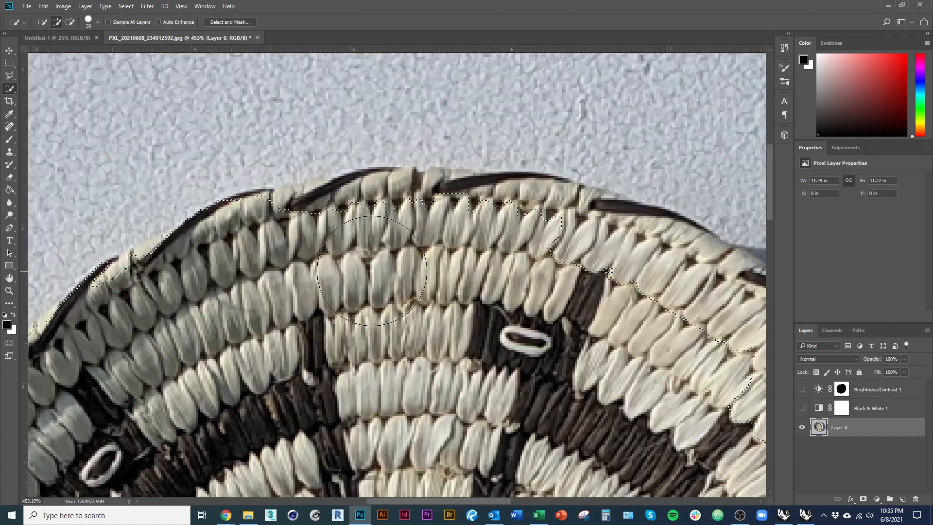
pyautogui.moveTo(423, 236); pyautogui.dragTo(402, 377)
pyautogui.moveTo(460, 227)
pyautogui.mouseDown()
pyautogui.moveTo(597, 365)
pyautogui.moveTo(404, 362)
pyautogui.mouseUp()
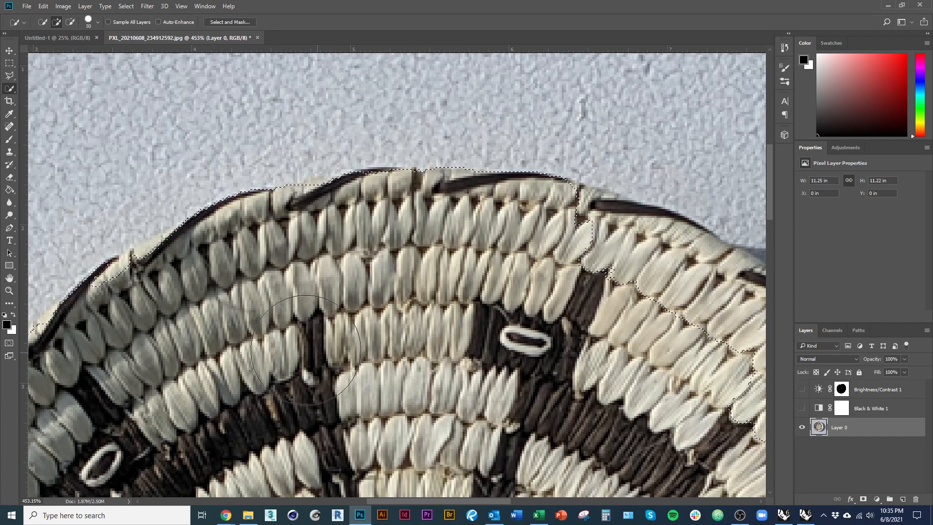
pyautogui.click(147, 299)
pyautogui.moveTo(231, 335); pyautogui.dragTo(440, 265)
pyautogui.click(271, 315)
# Extend the quick selection along the basket's upper-right weave and dark rim stitches
pyautogui.moveTo(700, 326)
pyautogui.mouseDown()
pyautogui.moveTo(467, 245)
pyautogui.moveTo(309, 278)
pyautogui.mouseUp()
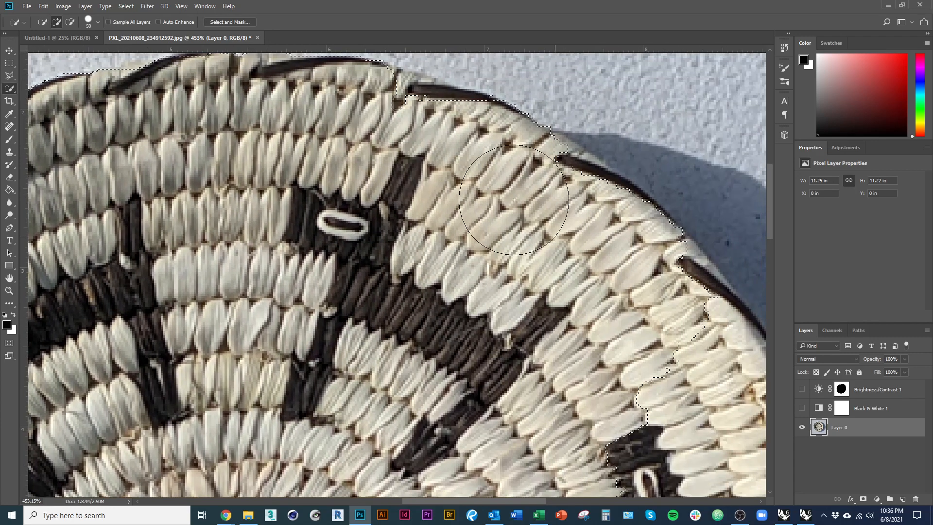
pyautogui.moveTo(540, 201); pyautogui.dragTo(623, 258)
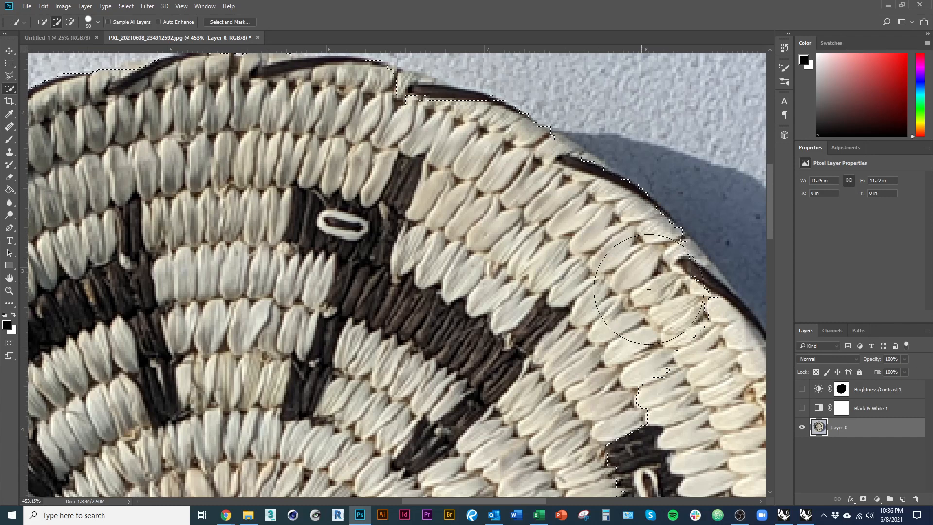
pyautogui.moveTo(647, 292); pyautogui.dragTo(669, 326)
pyautogui.moveTo(681, 396); pyautogui.dragTo(396, 254)
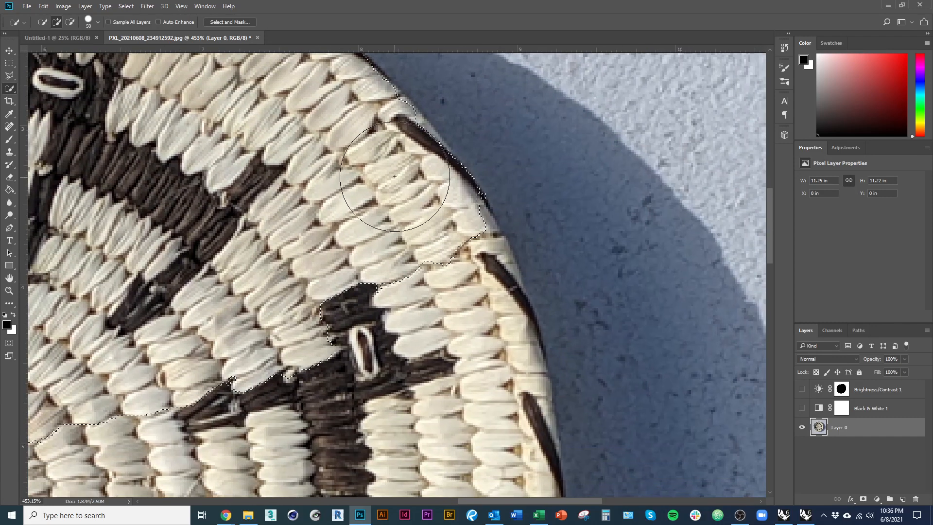
pyautogui.moveTo(407, 172)
pyautogui.mouseDown()
pyautogui.moveTo(458, 292)
pyautogui.moveTo(478, 406)
pyautogui.moveTo(481, 318)
pyautogui.moveTo(462, 230)
pyautogui.mouseUp()
# Subtract the wall shadow beside the basket from the quick selection and follow the basket's right edge
pyautogui.hotkey('ctrl', 'd')
pyautogui.moveTo(472, 311); pyautogui.dragTo(422, 331)
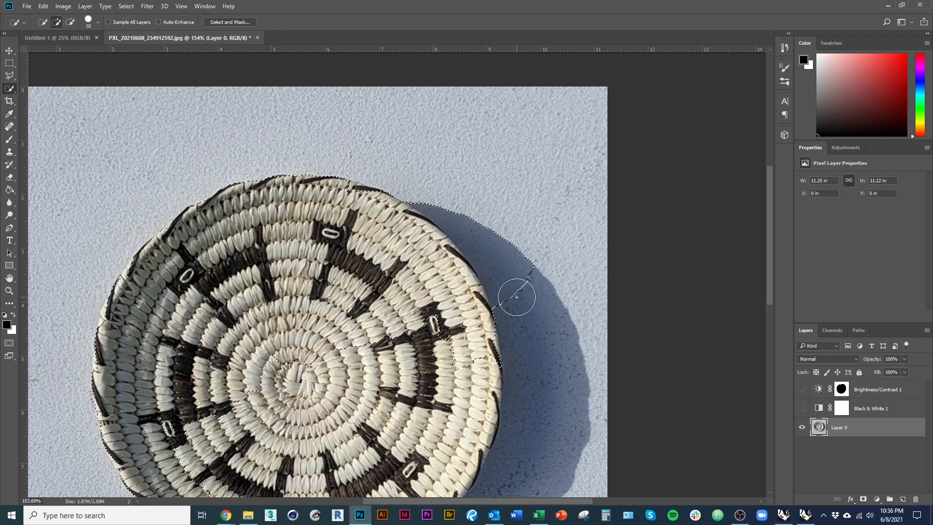
pyautogui.press('alt')
pyautogui.moveTo(510, 275); pyautogui.dragTo(497, 247)
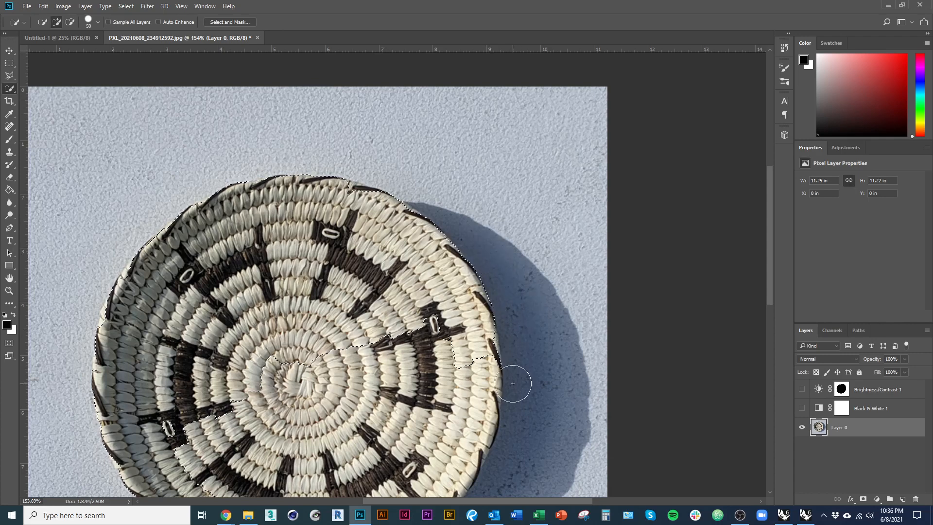
pyautogui.moveTo(400, 245)
pyautogui.mouseDown()
pyautogui.moveTo(335, 272)
pyautogui.moveTo(392, 209)
pyautogui.moveTo(492, 249)
pyautogui.mouseUp()
pyautogui.moveTo(492, 248)
pyautogui.mouseDown()
pyautogui.moveTo(439, 199)
pyautogui.moveTo(462, 277)
pyautogui.moveTo(311, 311)
pyautogui.moveTo(252, 263)
pyautogui.moveTo(277, 341)
pyautogui.moveTo(311, 382)
pyautogui.moveTo(360, 392)
pyautogui.moveTo(444, 361)
pyautogui.moveTo(500, 200)
pyautogui.moveTo(540, 291)
pyautogui.moveTo(478, 366)
pyautogui.mouseUp()
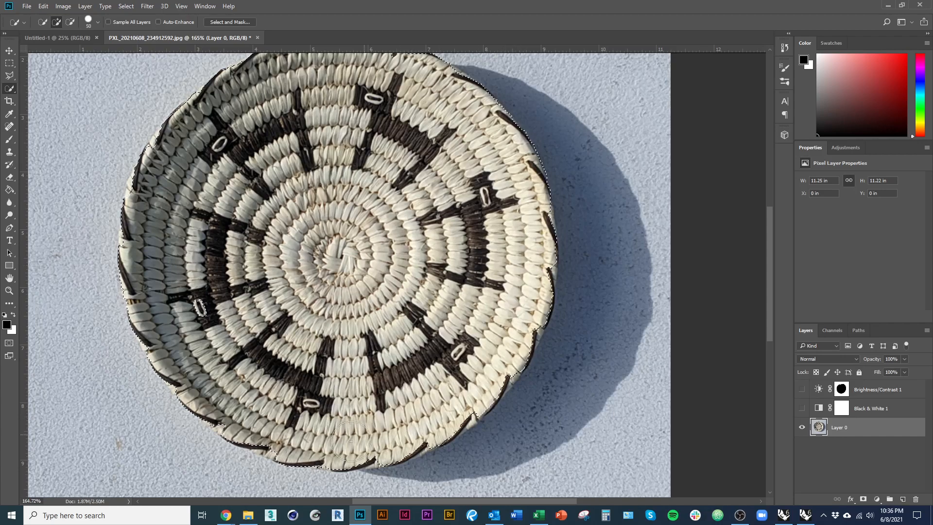
# Refine the quick selection along the basket's lower-right rim, keeping the shadow out
pyautogui.scroll(-4, 389, 341)
pyautogui.scroll(10, 440, 350)
pyautogui.moveTo(442, 351)
pyautogui.mouseDown()
pyautogui.moveTo(483, 306)
pyautogui.moveTo(599, 220)
pyautogui.moveTo(607, 172)
pyautogui.moveTo(583, 239)
pyautogui.moveTo(352, 348)
pyautogui.moveTo(338, 371)
pyautogui.mouseUp()
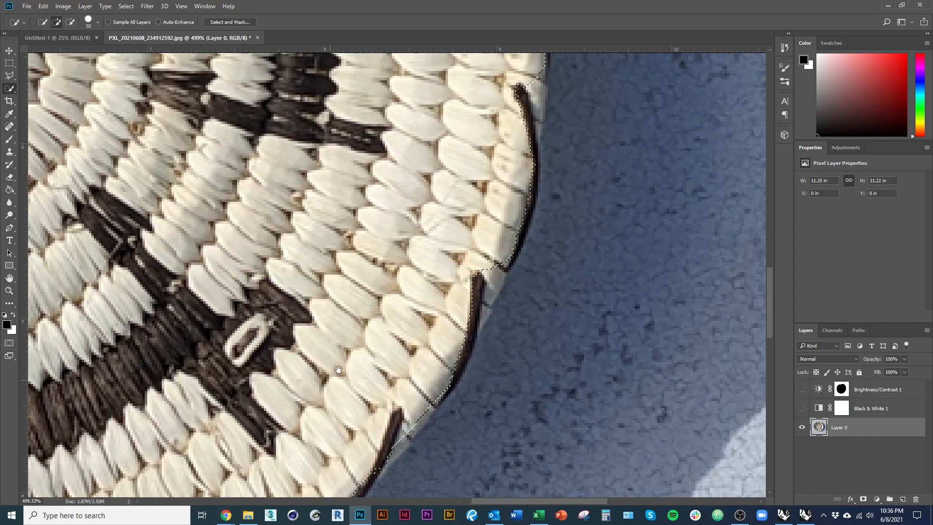
pyautogui.moveTo(418, 407)
pyautogui.keyDown('alt'); pyautogui.mouseDown()
pyautogui.moveTo(468, 427)
pyautogui.moveTo(510, 417)
pyautogui.moveTo(461, 487)
pyautogui.moveTo(512, 421)
pyautogui.moveTo(542, 350)
pyautogui.moveTo(481, 462)
pyautogui.moveTo(455, 484)
pyautogui.mouseUp(); pyautogui.keyUp('alt')
# Add the missing rim parts on the basket's right side to the quick selection and check its bottom edge
pyautogui.scroll(-8, 499, 336)
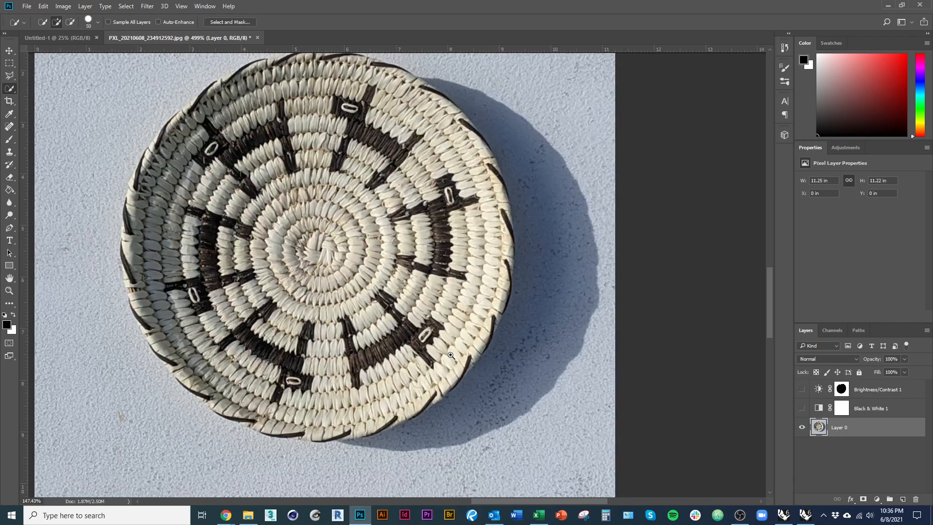
pyautogui.scroll(6, 483, 235)
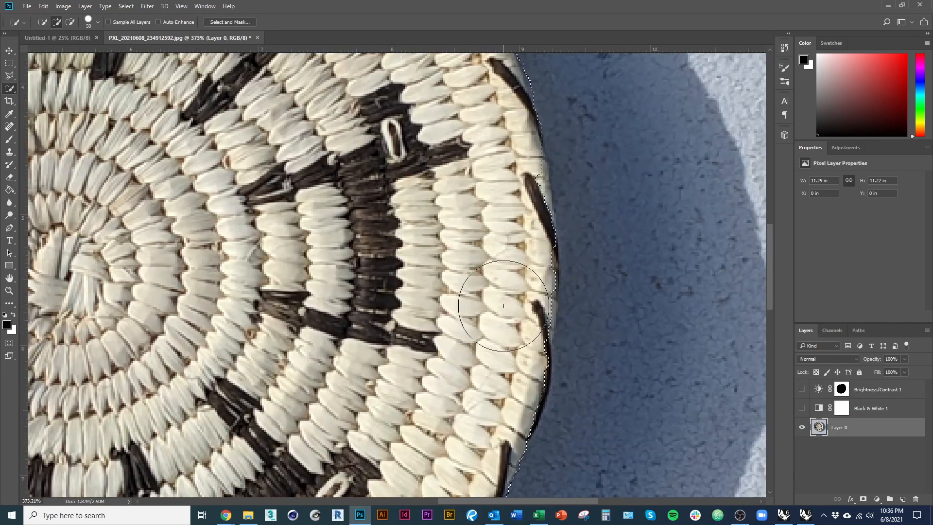
pyautogui.moveTo(481, 150); pyautogui.dragTo(535, 318)
pyautogui.scroll(-7, 534, 318)
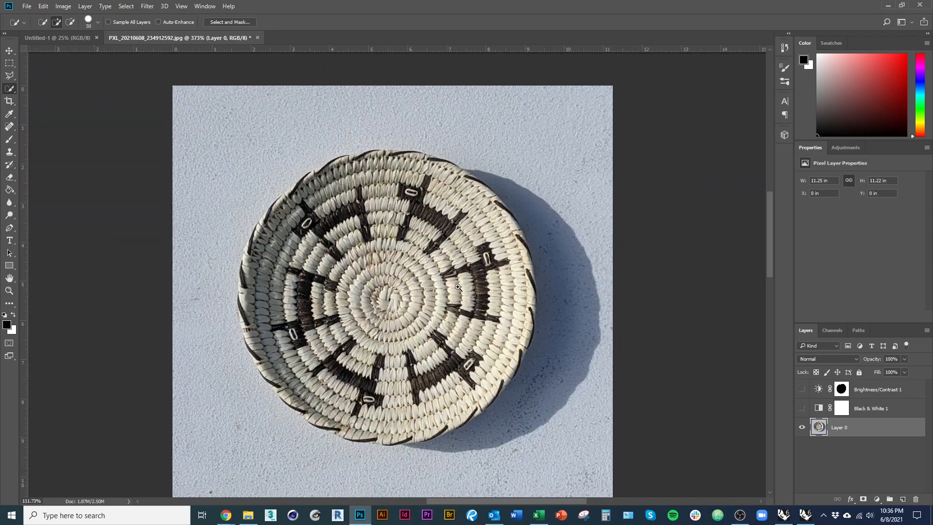
pyautogui.scroll(7, 554, 350)
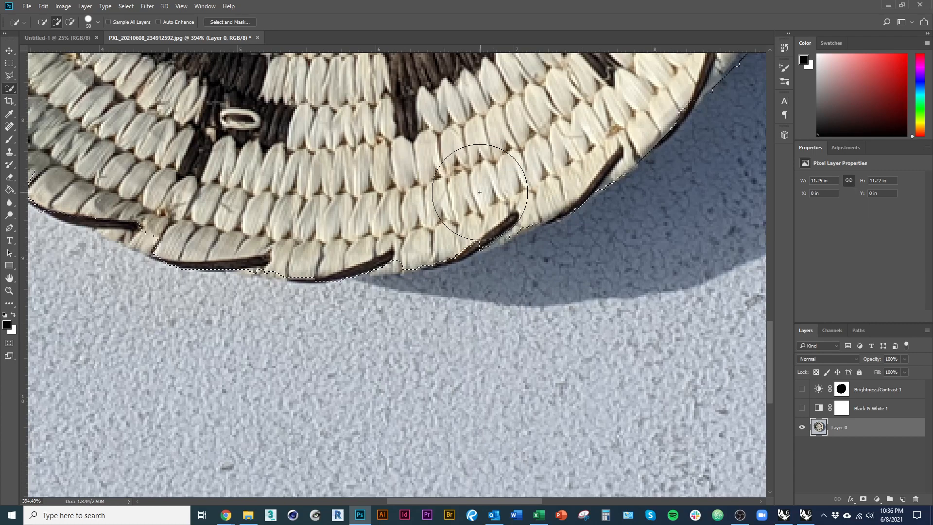
pyautogui.moveTo(426, 379); pyautogui.dragTo(318, 388)
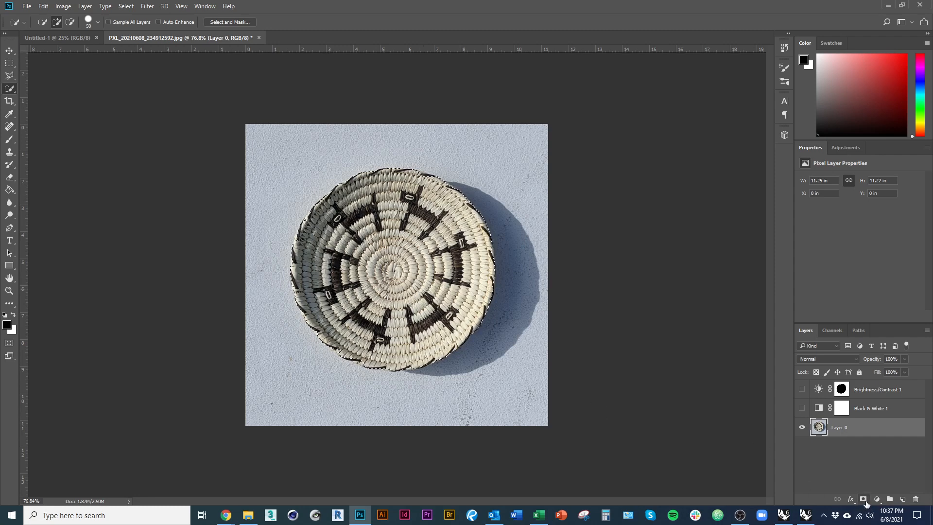
# Try masking Layer 0 with the basket selection, undo the mask and inspect the selection along the top rim
pyautogui.click(864, 499)
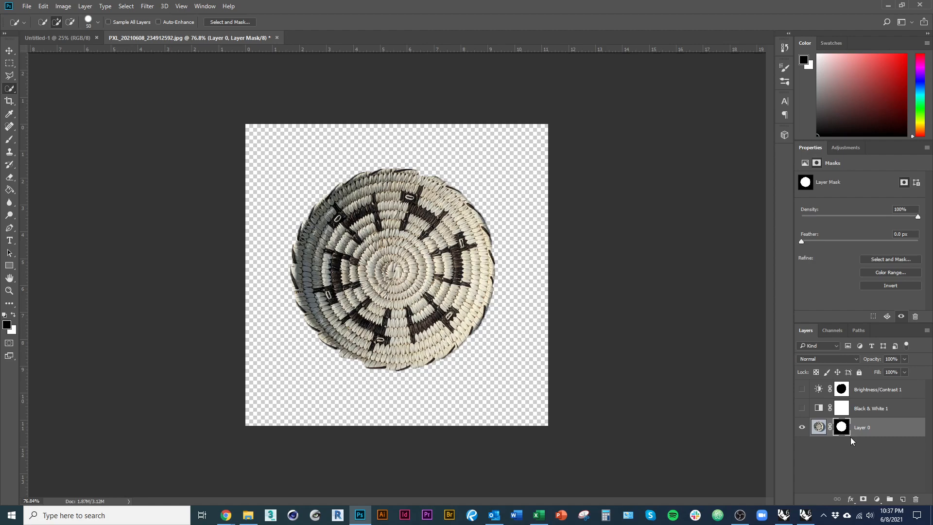
pyautogui.hotkey('ctrl', 'z')
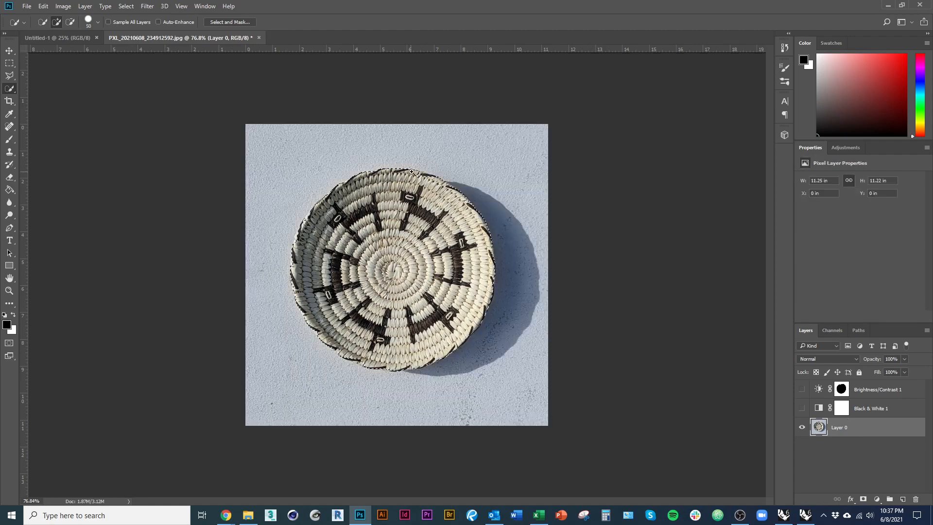
pyautogui.scroll(6, 414, 172)
pyautogui.scroll(-3, 496, 240)
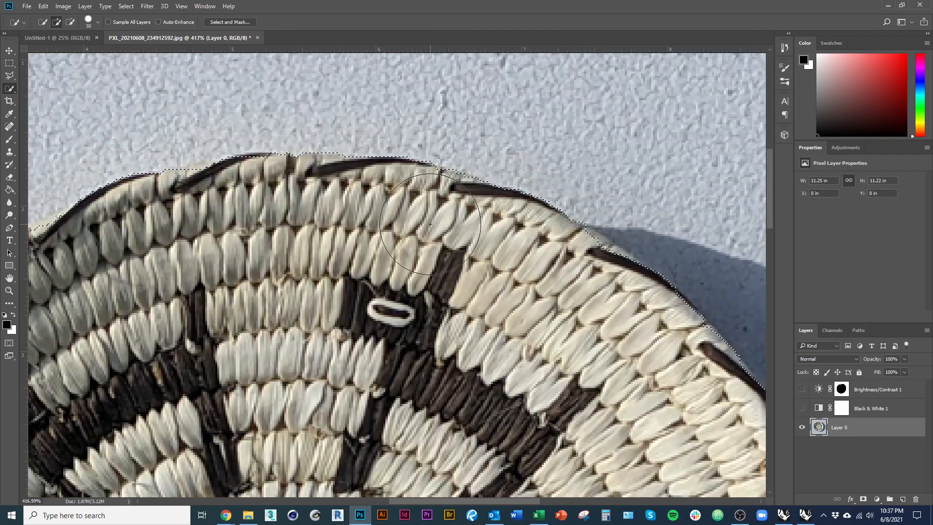
pyautogui.scroll(-2, 272, 181)
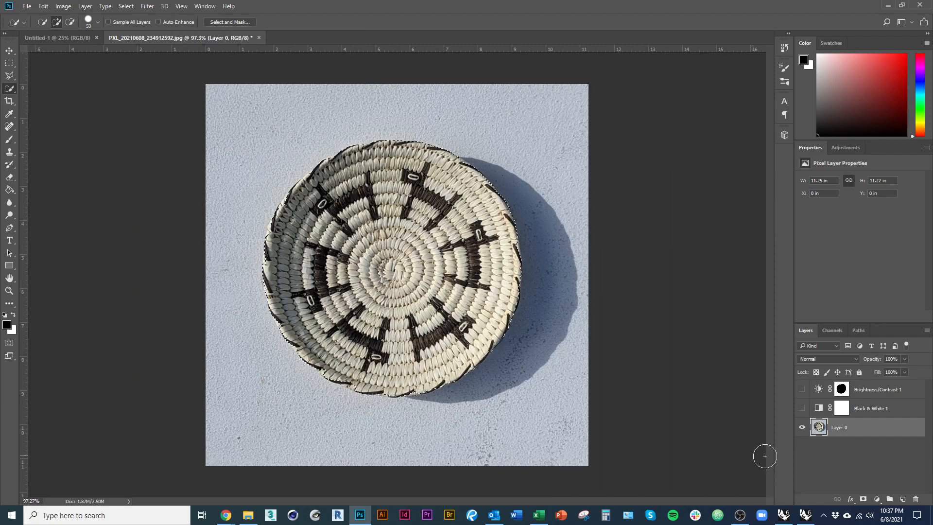
# Mask Layer 0 to the selected basket once more, examine the cut-out's rim up close, and undo the mask
pyautogui.click(864, 500)
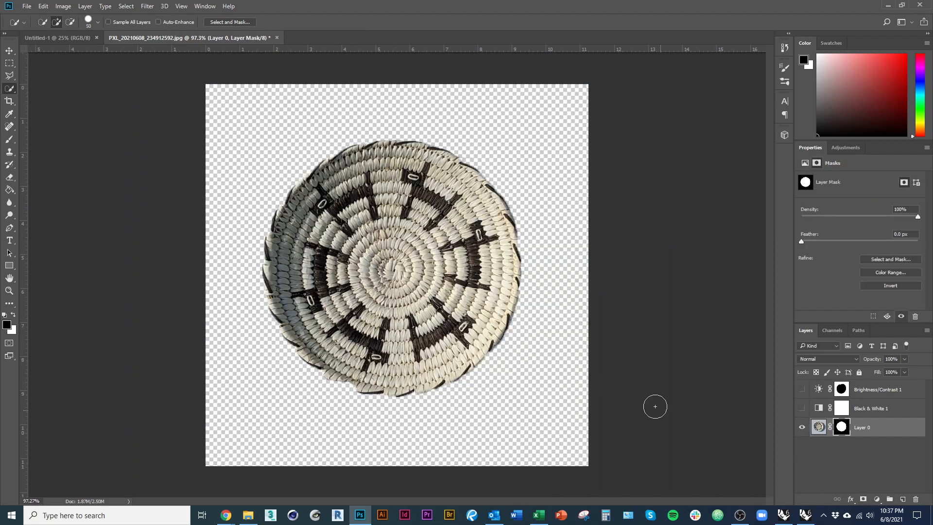
pyautogui.scroll(5, 652, 407)
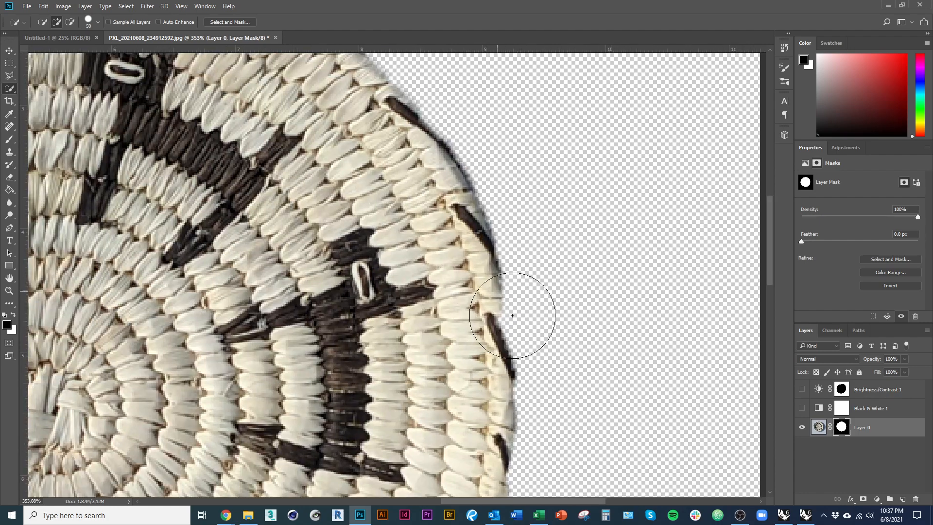
pyautogui.moveTo(272, 122); pyautogui.dragTo(470, 354)
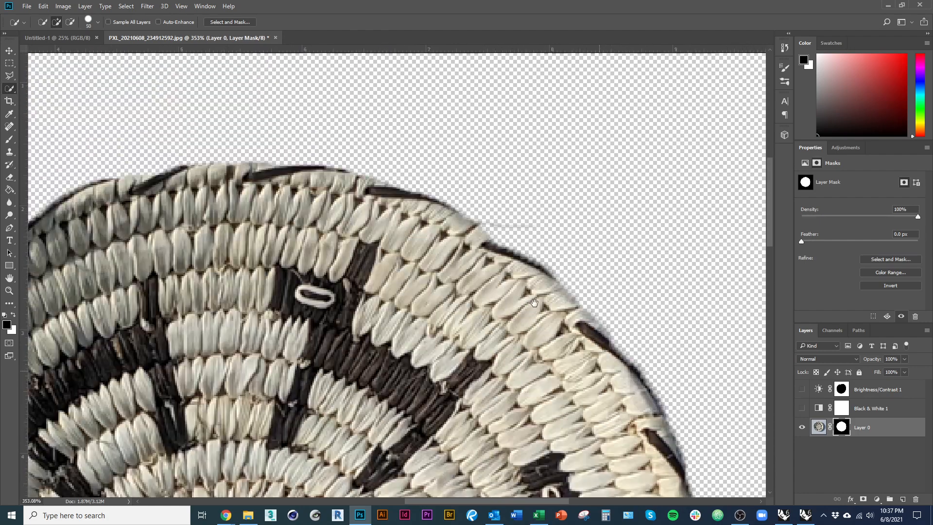
pyautogui.moveTo(322, 116); pyautogui.dragTo(401, 258)
pyautogui.moveTo(631, 82); pyautogui.dragTo(454, 236)
pyautogui.hotkey('ctrl', '0')
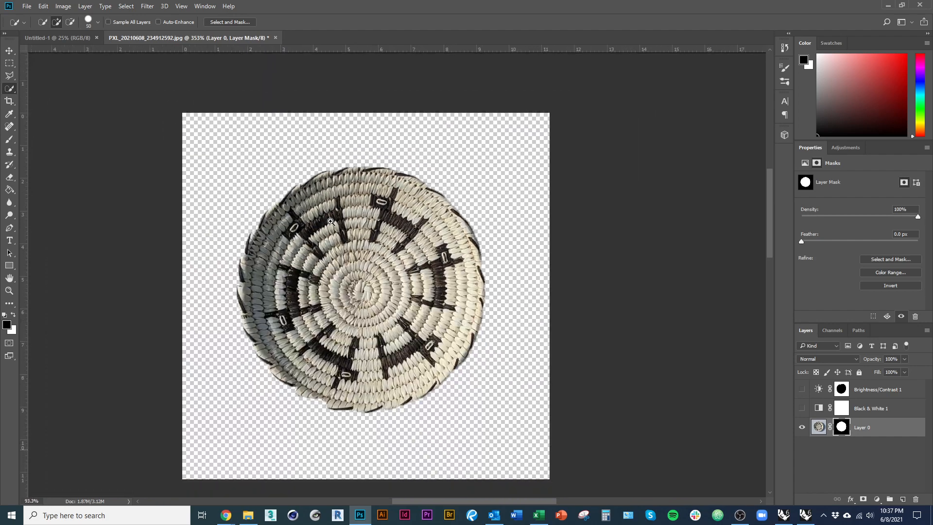
pyautogui.hotkey('ctrl', 'z')
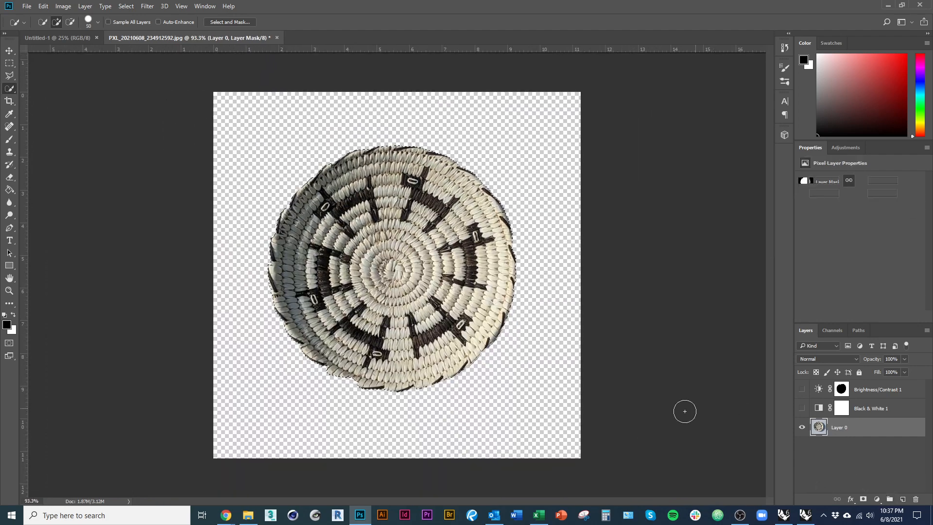
# Open the basket selection in Select and Mask
pyautogui.click(237, 23)
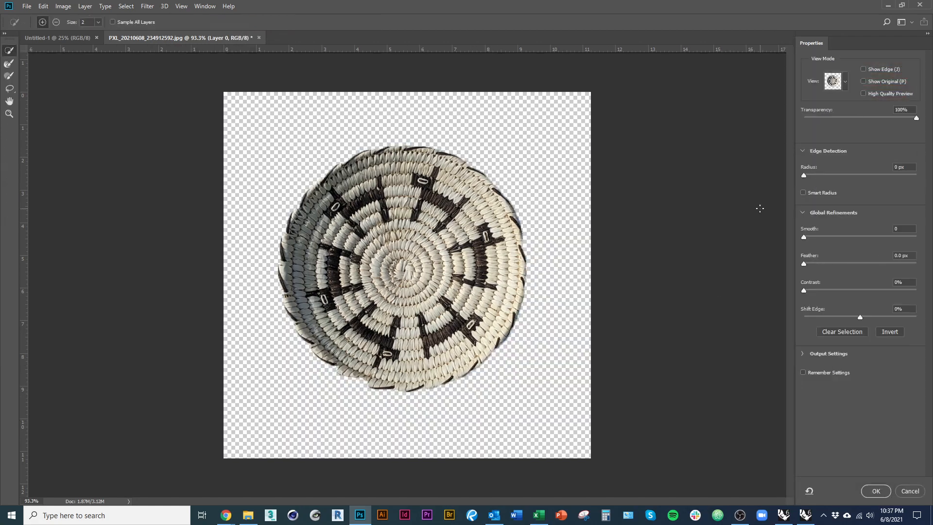
pyautogui.scroll(3, 474, 212)
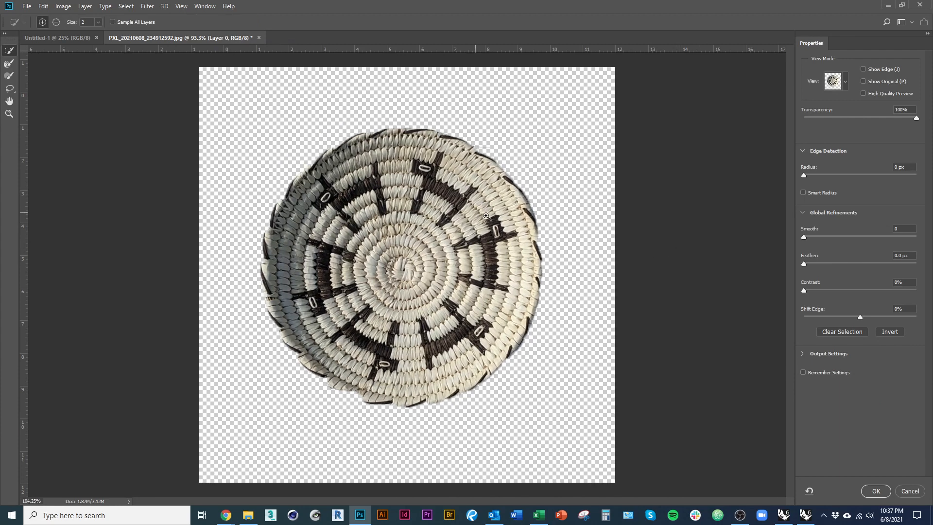
# Try an edge radius of 69 px, smoothing of 39 and a feather of 18.3 px, resetting each to 0
pyautogui.moveTo(806, 174); pyautogui.dragTo(886, 176)
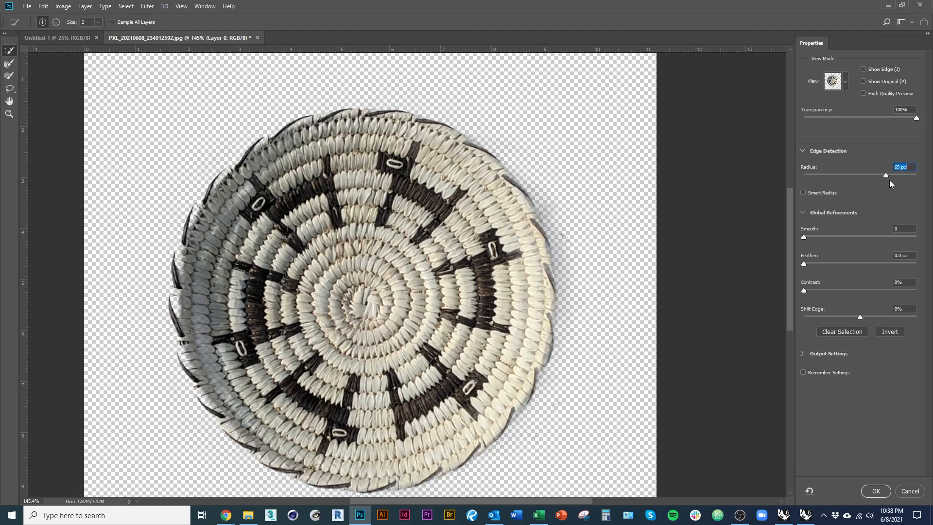
pyautogui.moveTo(886, 176); pyautogui.dragTo(773, 219)
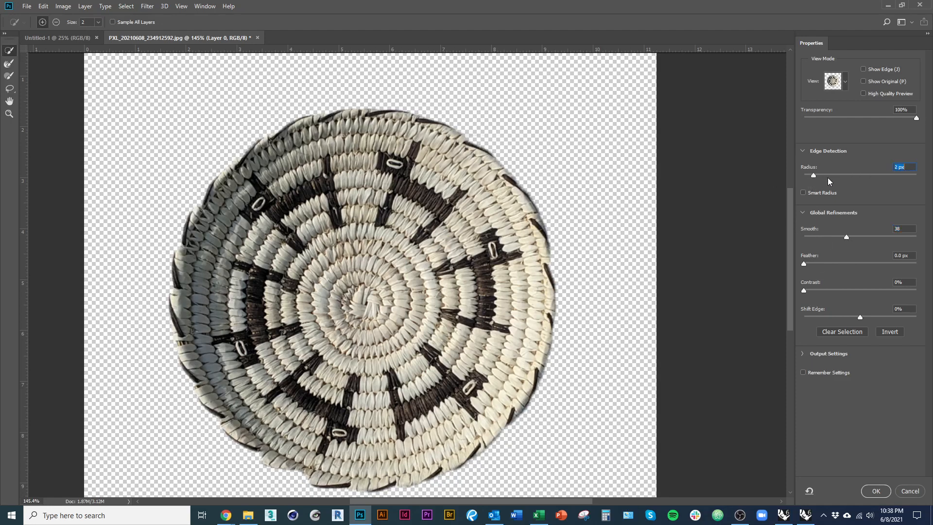
pyautogui.moveTo(829, 181); pyautogui.dragTo(869, 187)
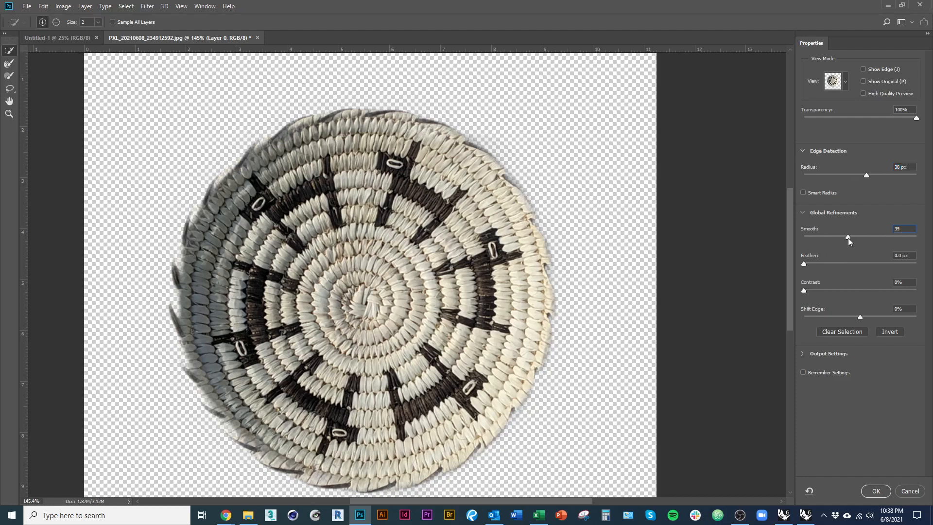
pyautogui.moveTo(886, 236); pyautogui.dragTo(853, 264)
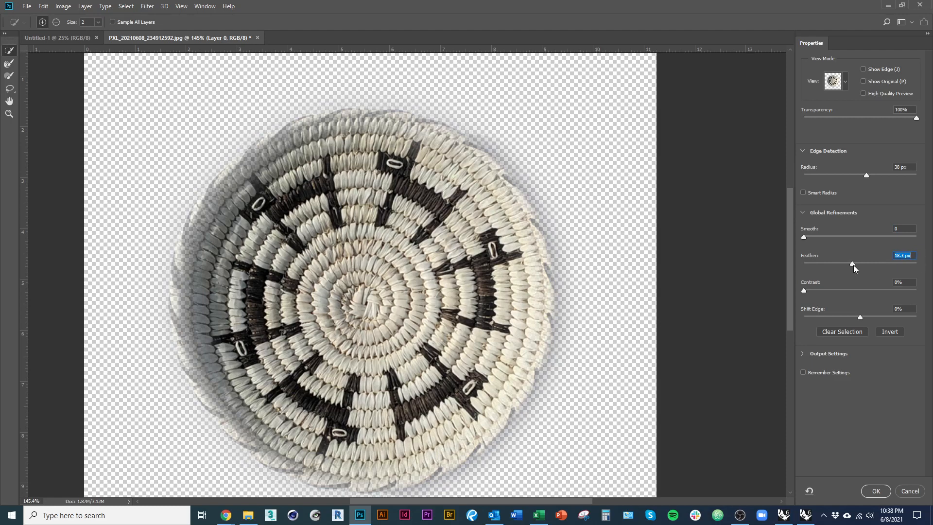
pyautogui.moveTo(854, 264); pyautogui.dragTo(761, 265)
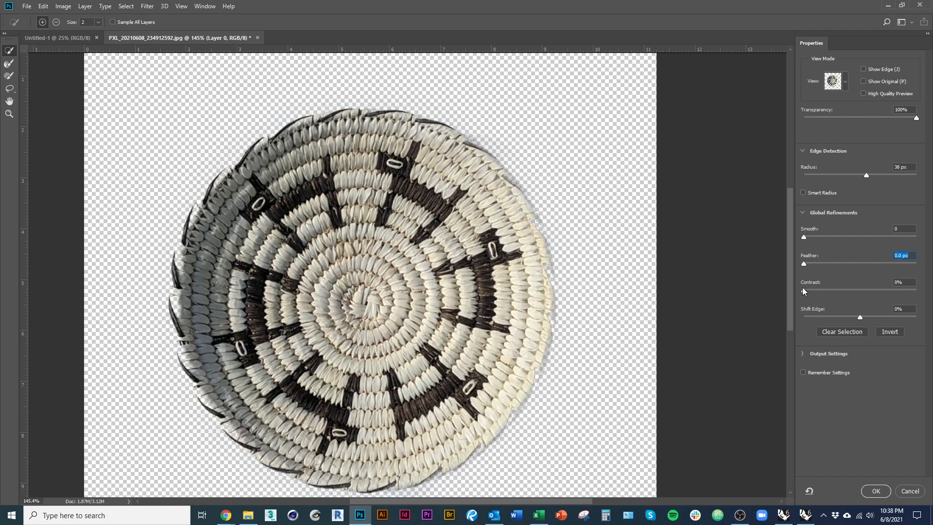
pyautogui.moveTo(802, 289); pyautogui.dragTo(746, 289)
pyautogui.moveTo(867, 175); pyautogui.dragTo(771, 177)
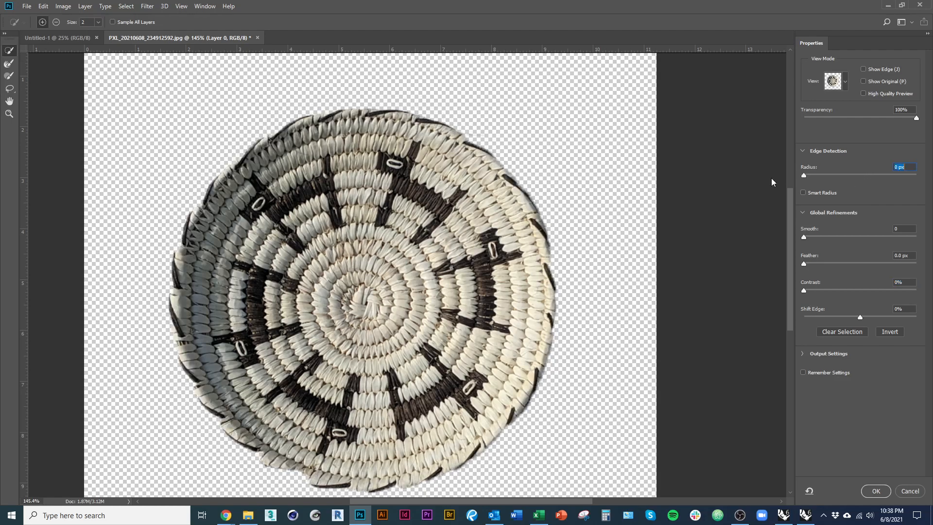
# Set the basket selection's Shift Edge to -15%
pyautogui.scroll(3, 493, 224)
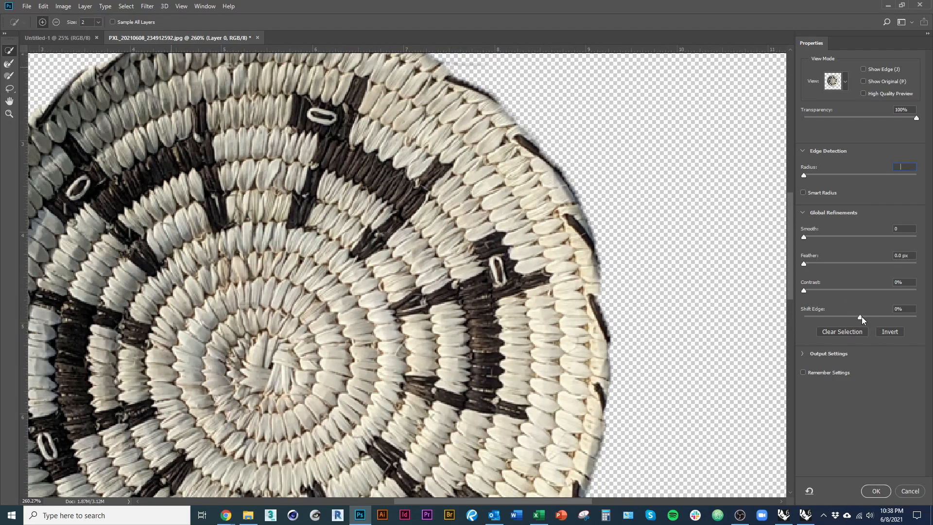
pyautogui.click(862, 316)
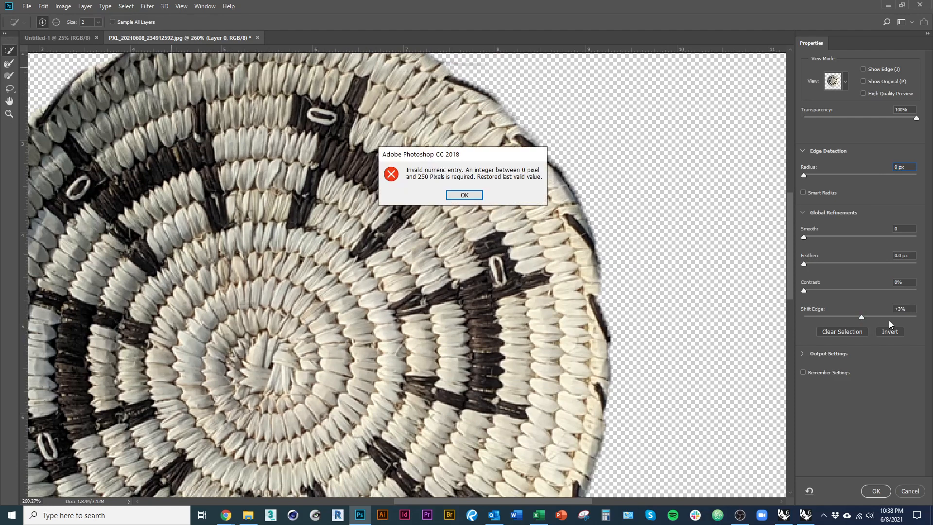
pyautogui.click(464, 195)
pyautogui.moveTo(862, 317); pyautogui.dragTo(756, 316)
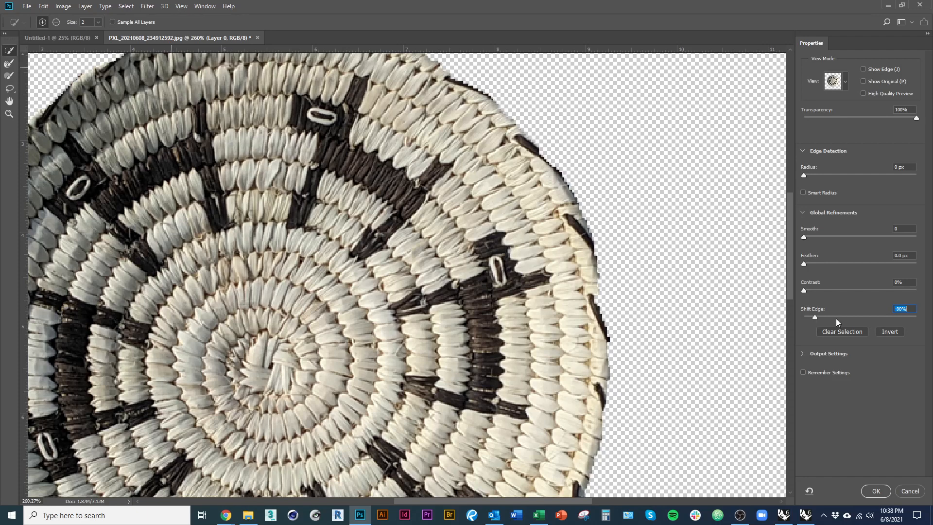
pyautogui.moveTo(836, 319); pyautogui.dragTo(852, 338)
pyautogui.scroll(-6, 540, 257)
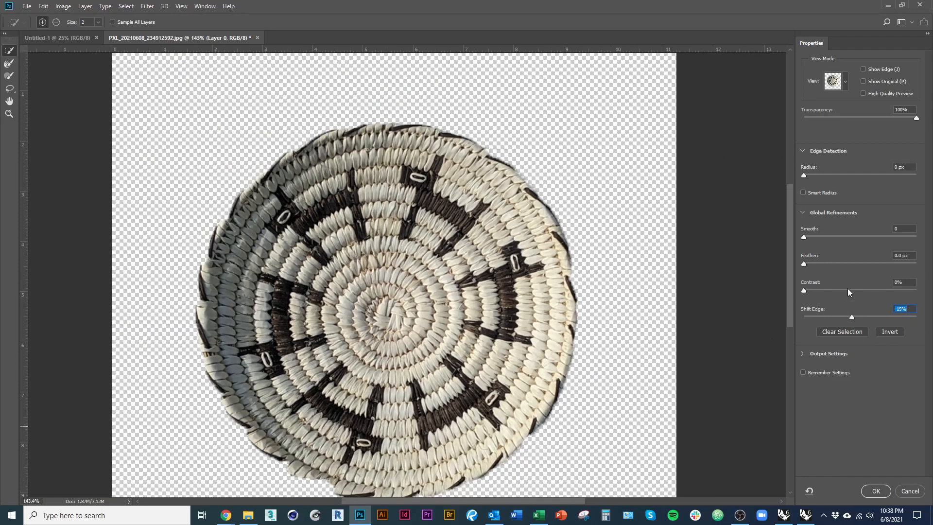
# Increase the smoothing of the basket selection and apply the Select and Mask refinements
pyautogui.moveTo(805, 237); pyautogui.dragTo(833, 237)
pyautogui.click(877, 491)
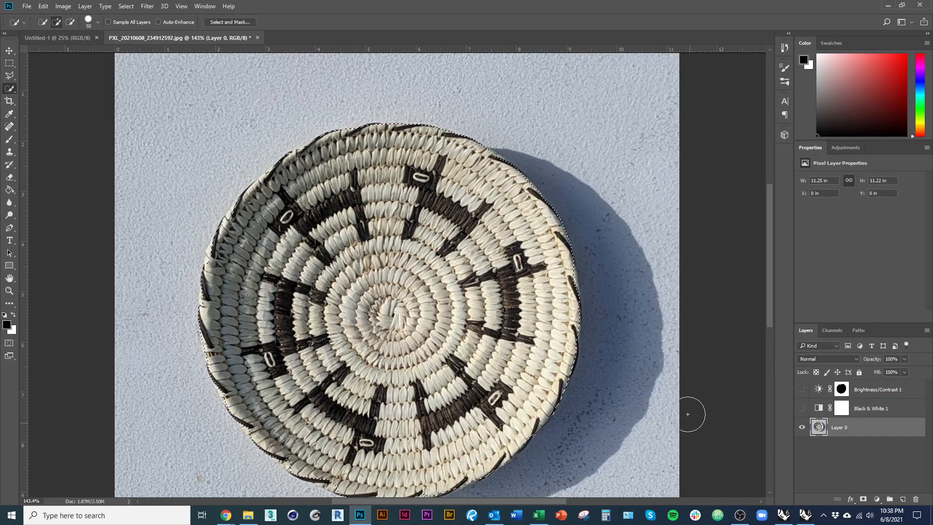
# Mask Layer 0 to the refined basket selection, examine the whole cut-out, and undo the mask
pyautogui.click(864, 499)
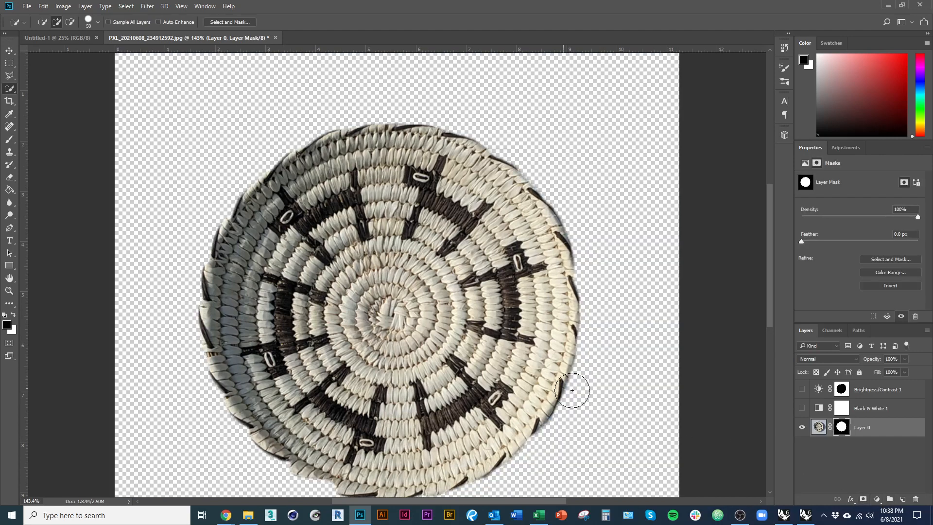
pyautogui.scroll(-3, 412, 326)
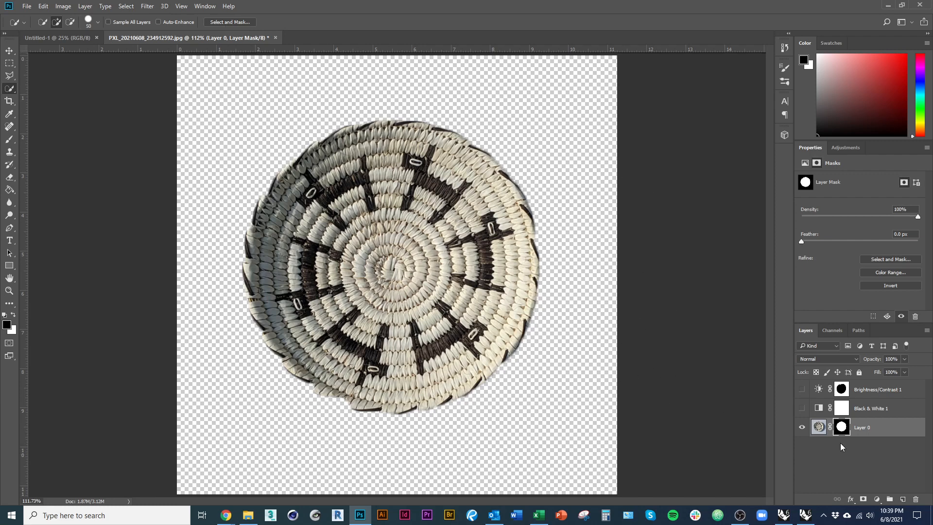
pyautogui.hotkey('ctrl', 'z')
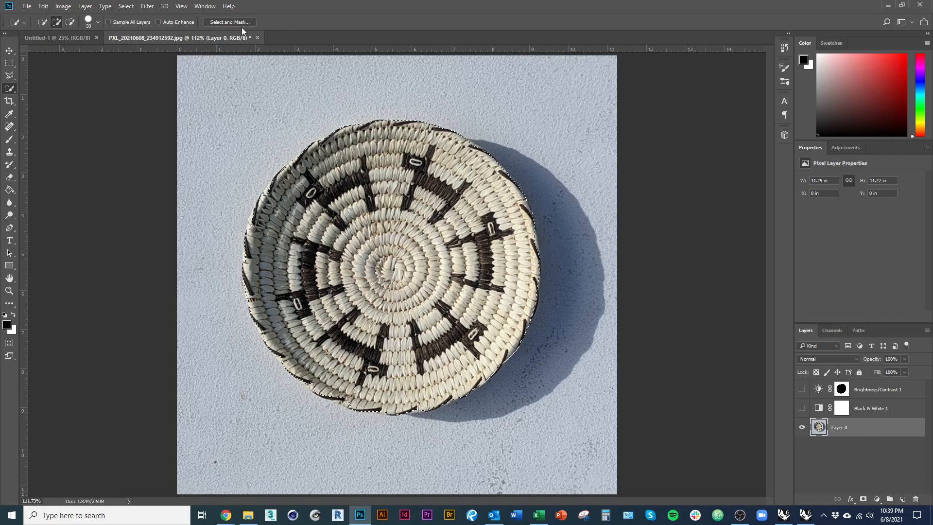
# Feather the basket selection in Select and Mask and mask Layer 0 with the softened selection
pyautogui.click(242, 22)
pyautogui.moveTo(804, 264); pyautogui.dragTo(852, 269)
pyautogui.click(873, 494)
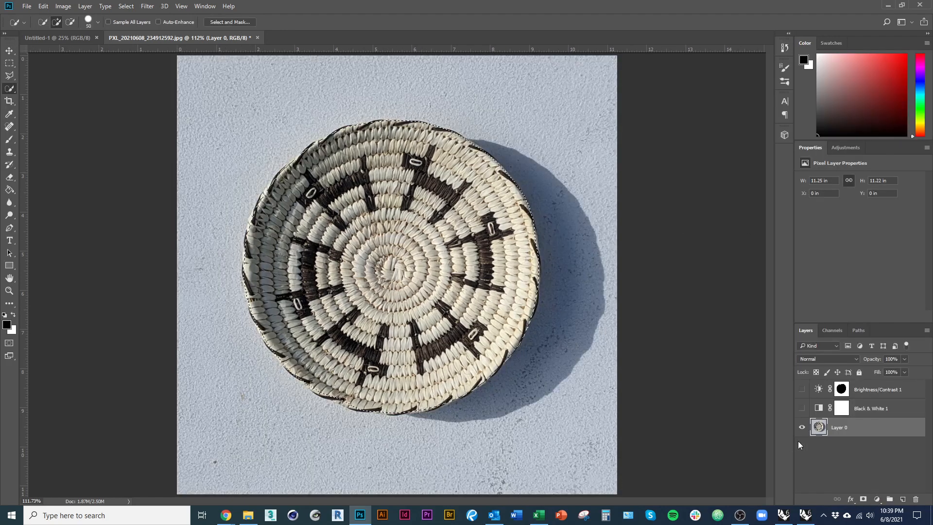
pyautogui.click(863, 500)
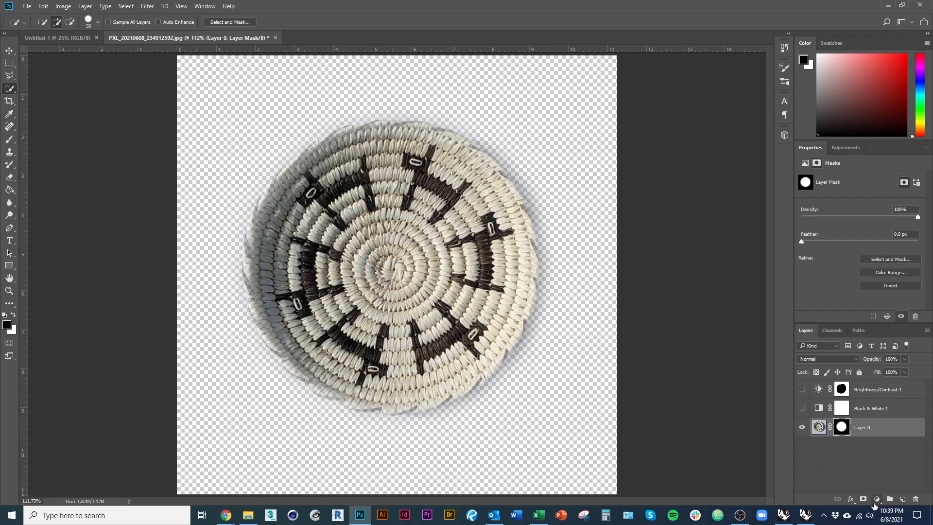
pyautogui.scroll(-3, 422, 291)
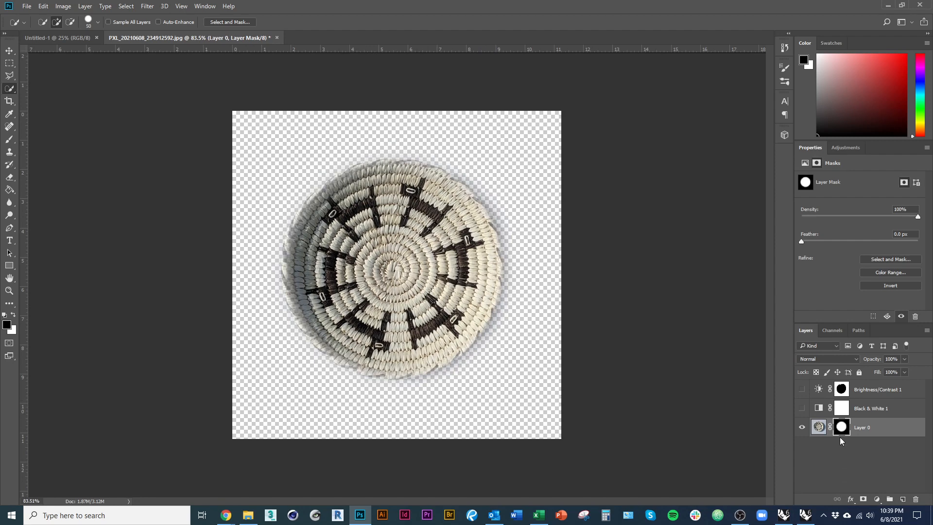
# Make the Brightness/Contrast 1 and Black & White 1 adjustment layers visible over the basket cut-out
pyautogui.click(802, 389)
pyautogui.click(877, 499)
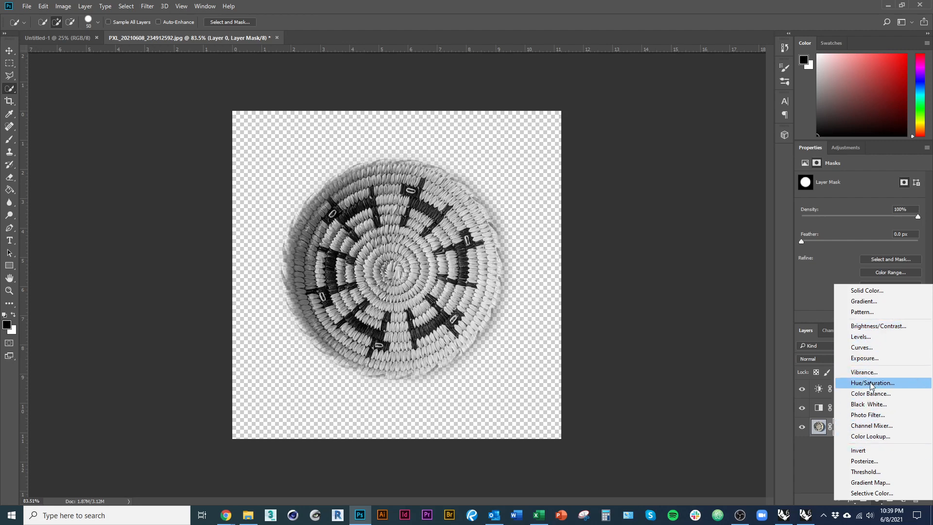
pyautogui.click(682, 352)
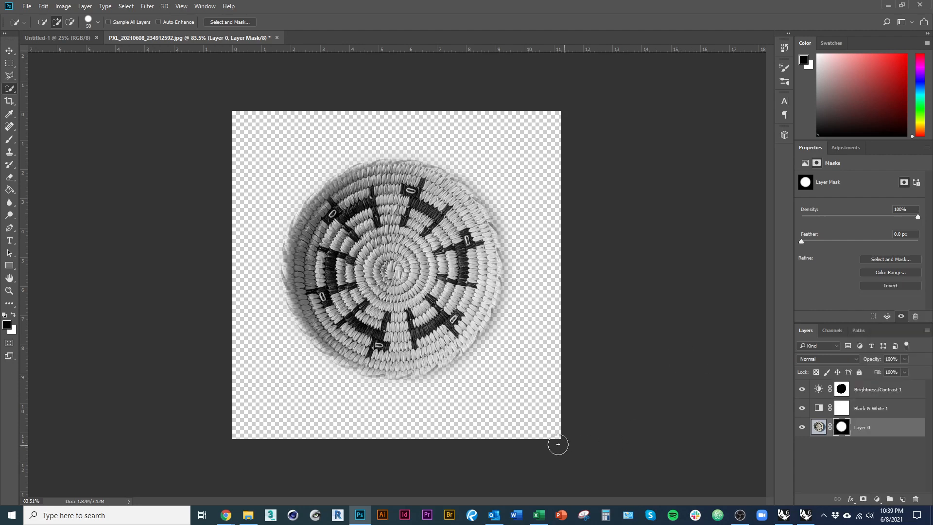
pyautogui.scroll(5, 428, 273)
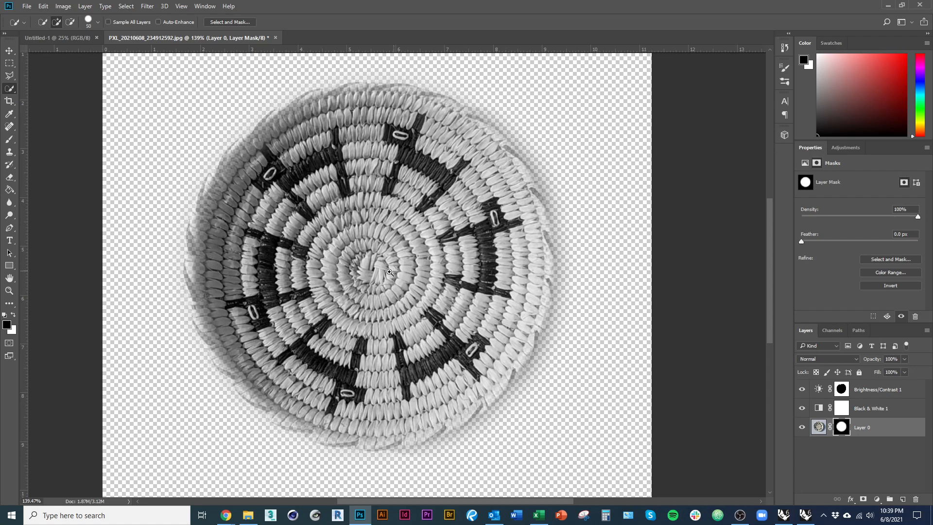
pyautogui.moveTo(390, 272); pyautogui.dragTo(386, 332)
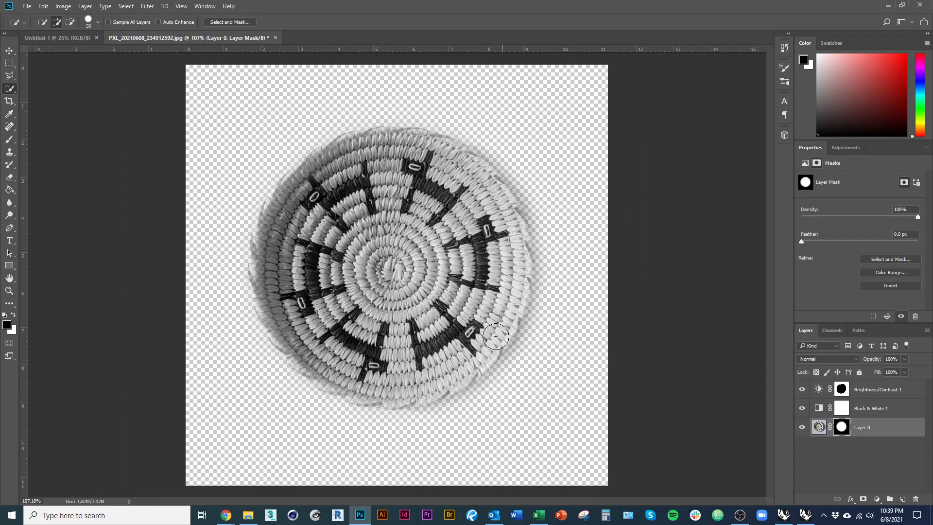
# Save the document with its layers as PXL_20210608_234912592.psd in the 20608_Photoshop folder, with Maximize Compatibility on
pyautogui.click(27, 6)
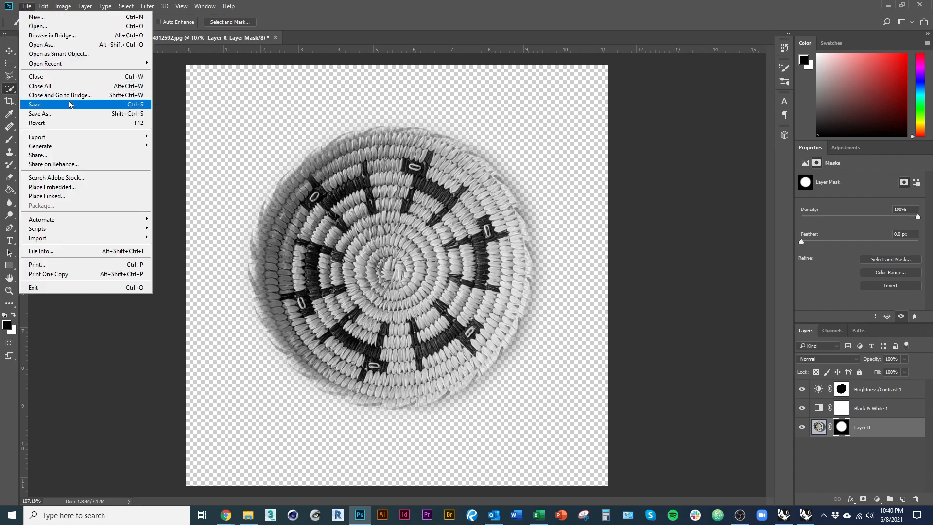
pyautogui.click(70, 113)
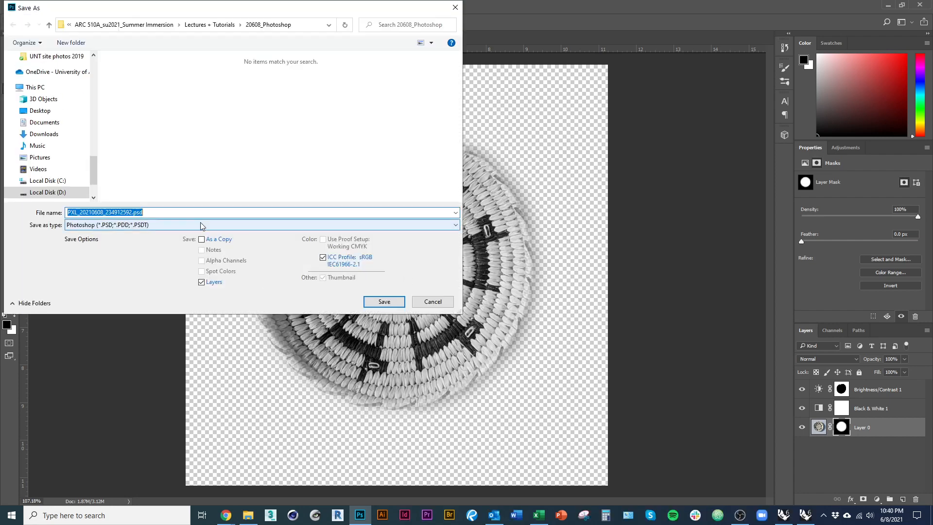
pyautogui.scroll(10, 93, 170)
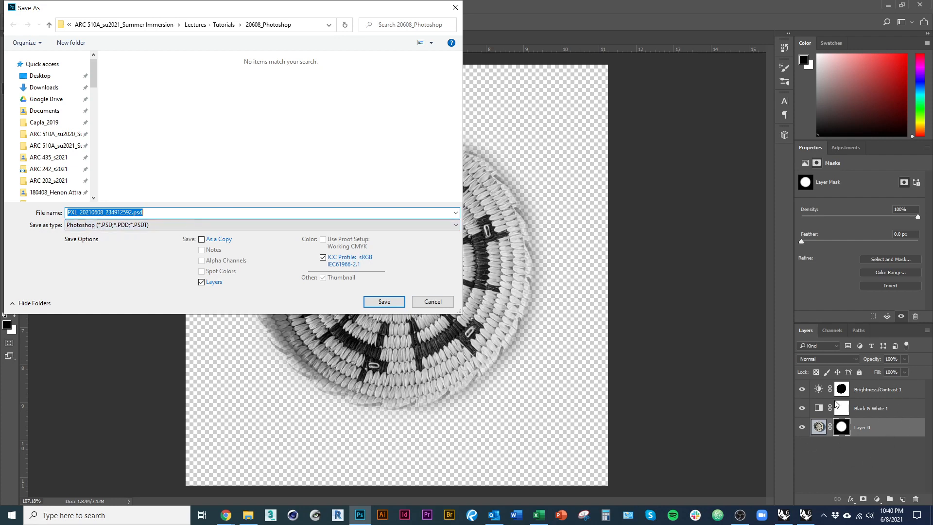
pyautogui.click(390, 304)
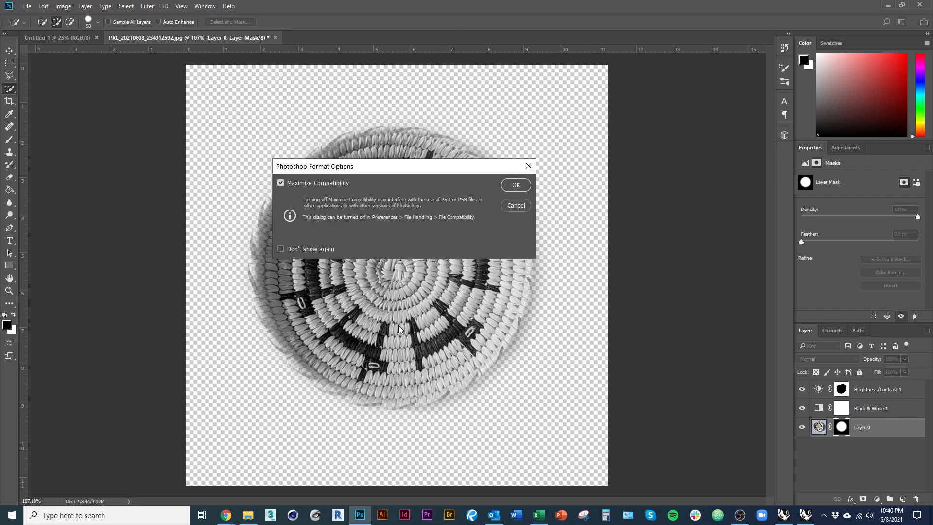
pyautogui.click(514, 187)
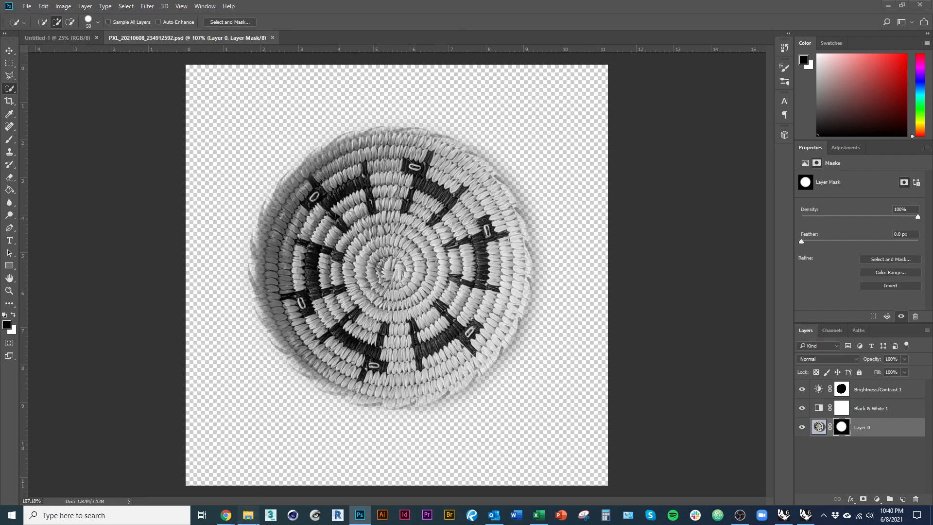
pyautogui.click(249, 515)
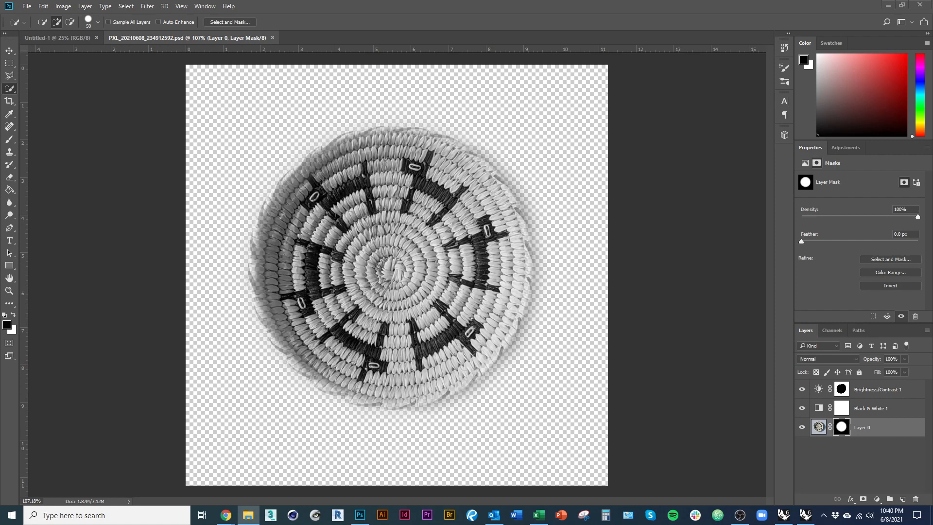
pyautogui.click(225, 278)
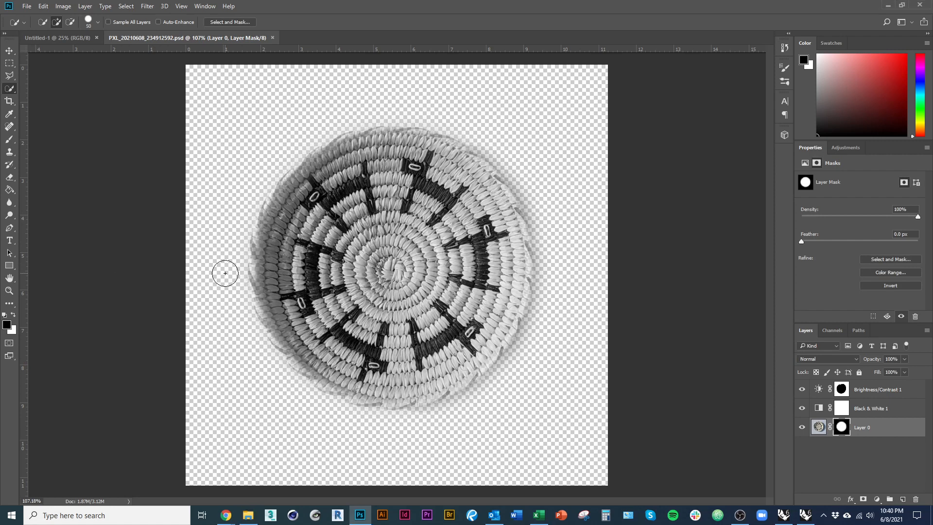
# Save a JPEG copy of the cut-out as PXL_20210608_234912592_edited.jpg at Maximum quality (12) with the Progressive format option
pyautogui.click(25, 5)
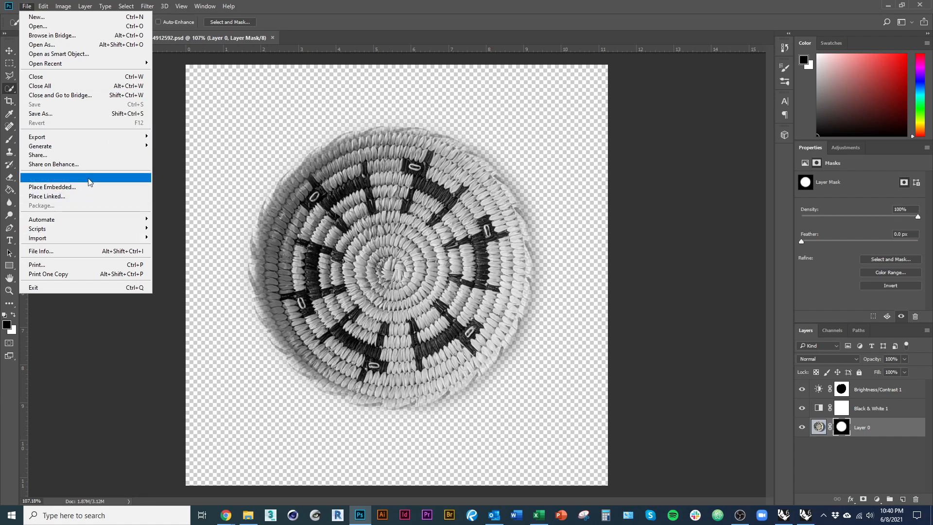
pyautogui.click(81, 116)
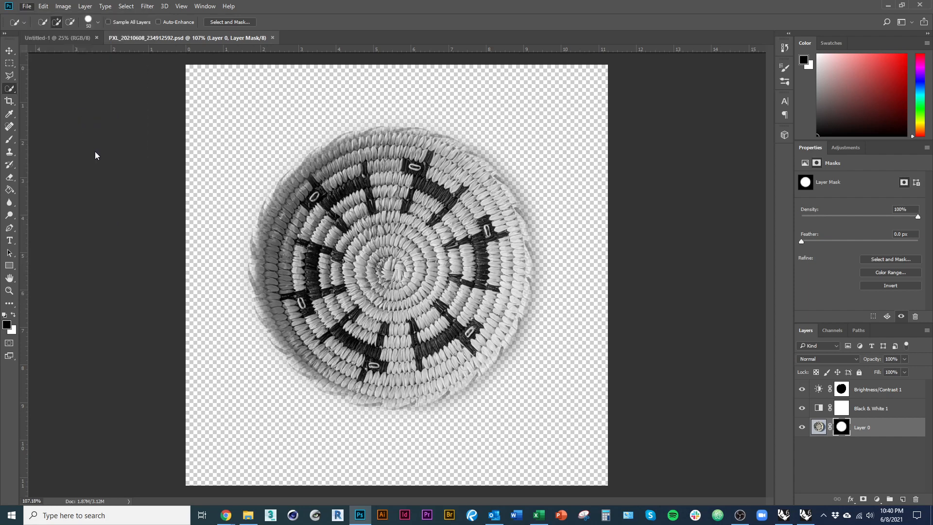
pyautogui.click(164, 225)
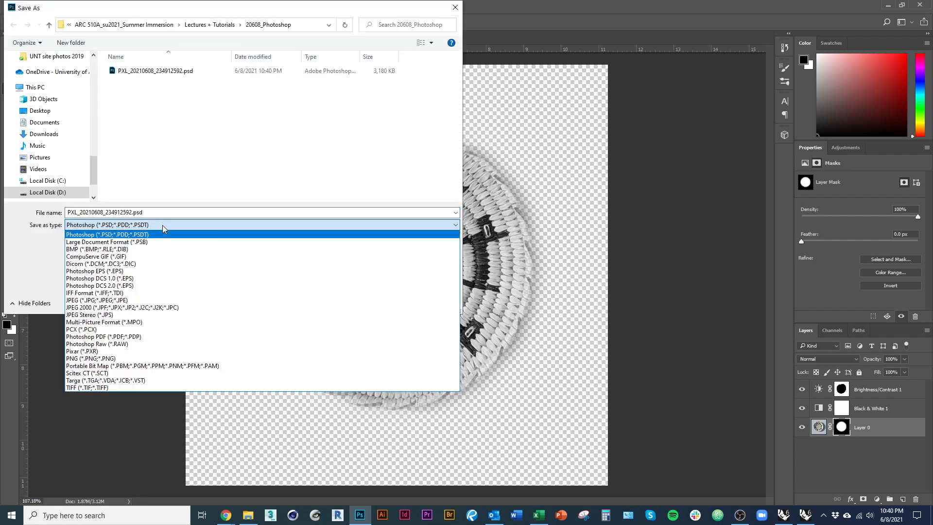
pyautogui.click(162, 300)
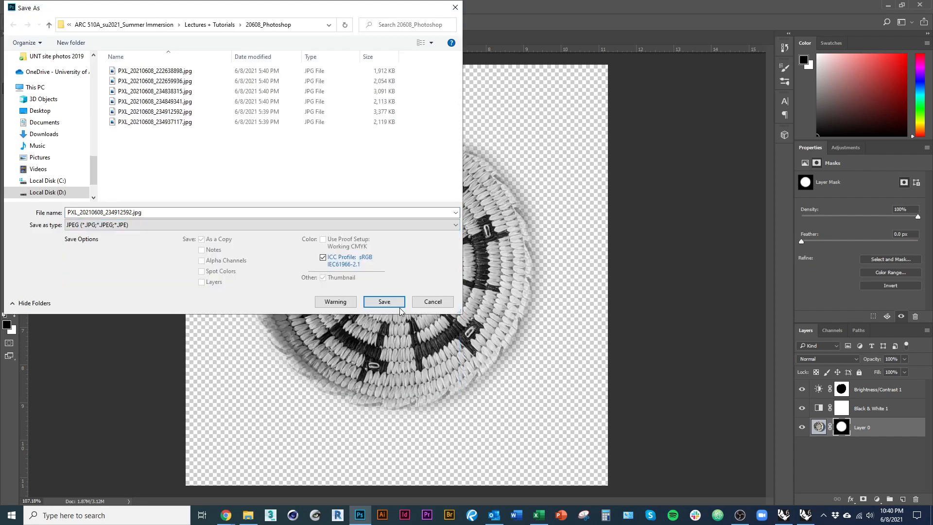
pyautogui.click(133, 213)
pyautogui.click(133, 213)
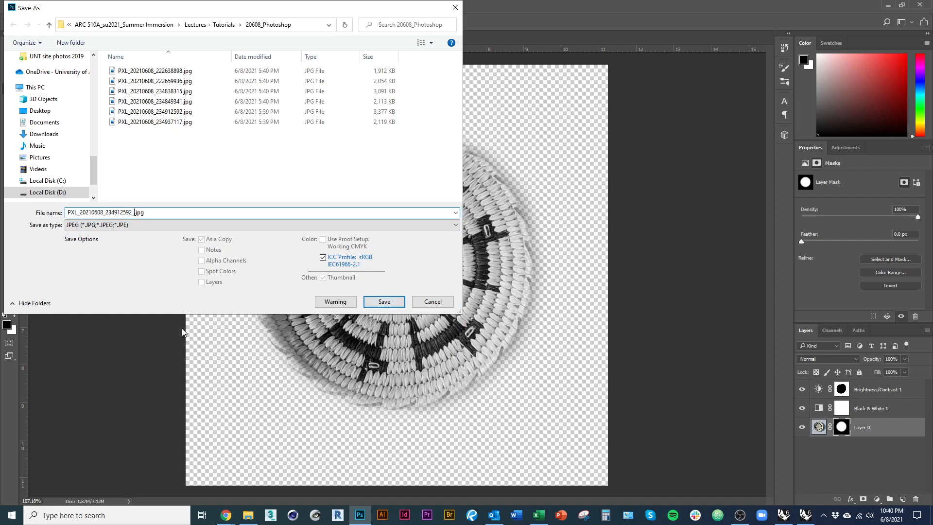
pyautogui.write('_edited')
pyautogui.press('Return')
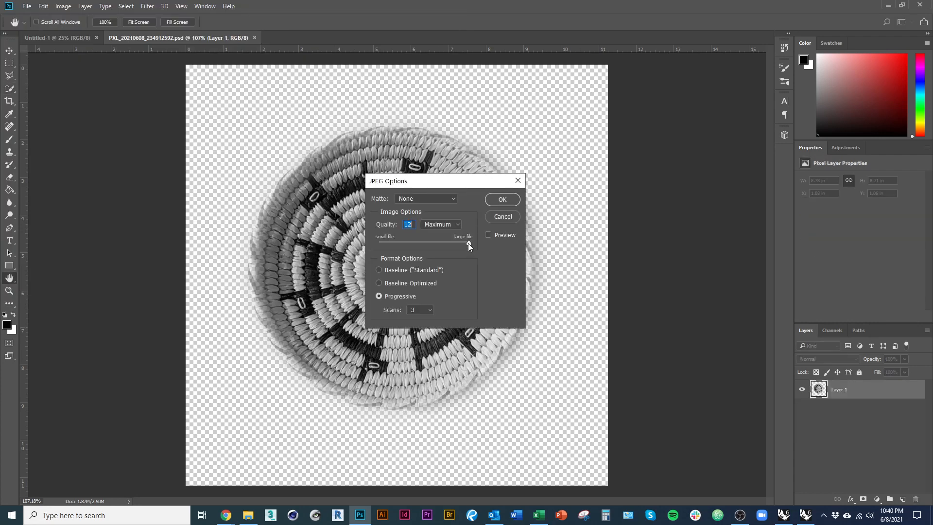
pyautogui.click(502, 199)
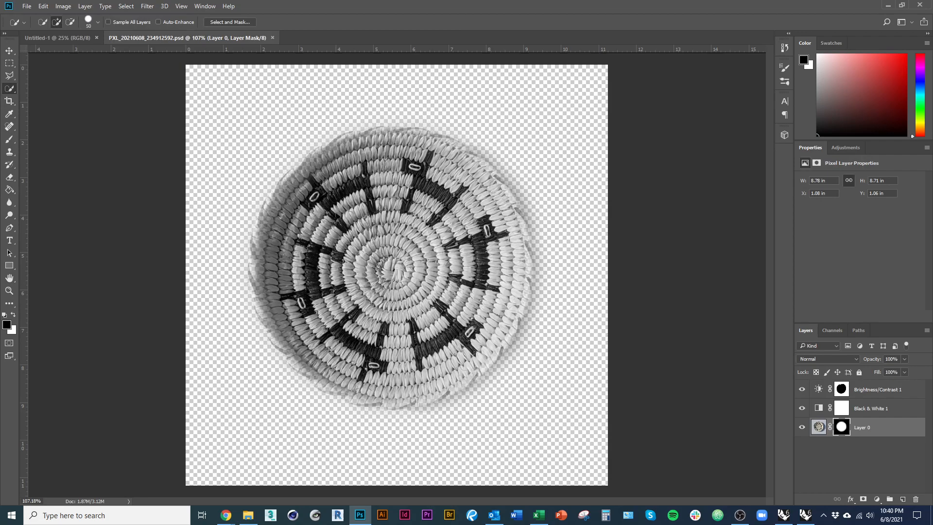
# Switch to File Explorer, preview PXL_20210608_234912592_edited.jpg in the 20608_Photoshop folder, and return to Photoshop
pyautogui.moveTo(413, 524); pyautogui.dragTo(440, 0)
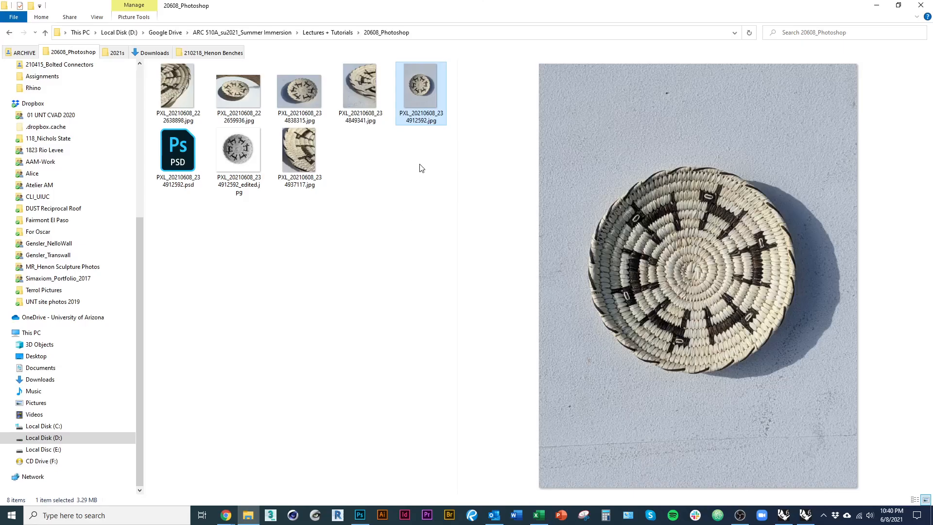
pyautogui.click(224, 195)
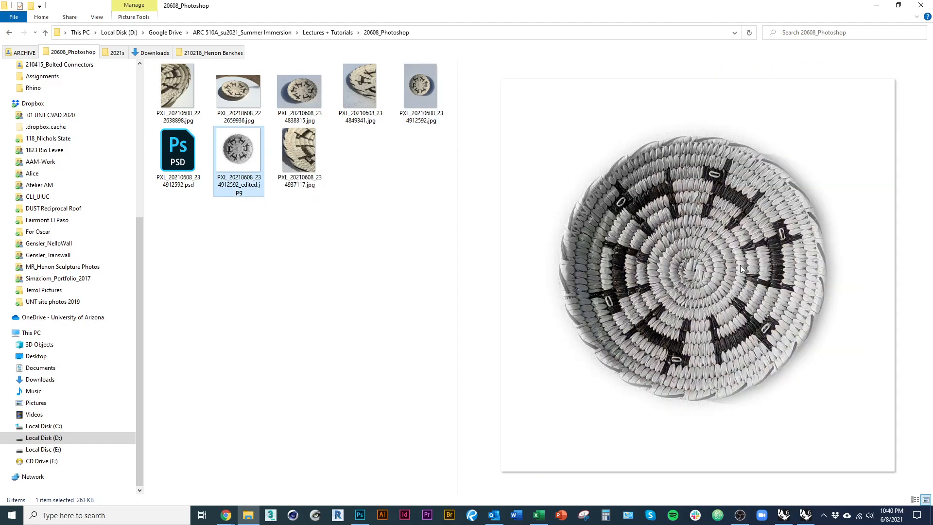
pyautogui.moveTo(522, 6); pyautogui.dragTo(467, 524)
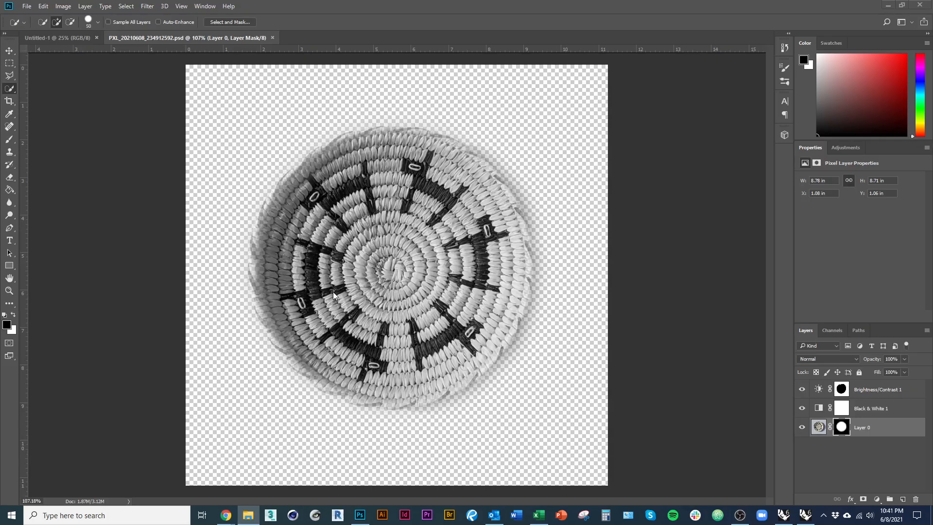